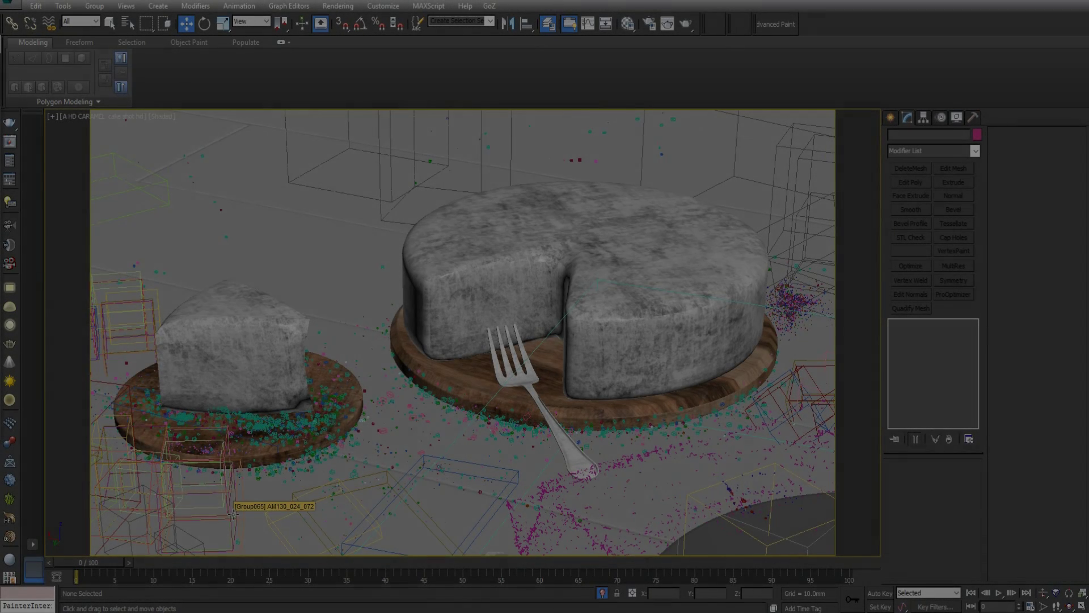
Step: Switch to the four-viewport layout and select the cheese board, wall and wooden table
{"action": "left_click", "coordinate": [461, 360]}
{"action": "key", "text": "alt+w"}
{"action": "middle_click_drag", "start_coordinate": [625, 243], "coordinate": [699, 250], "text": "alt"}
{"action": "left_click", "coordinate": [663, 263]}
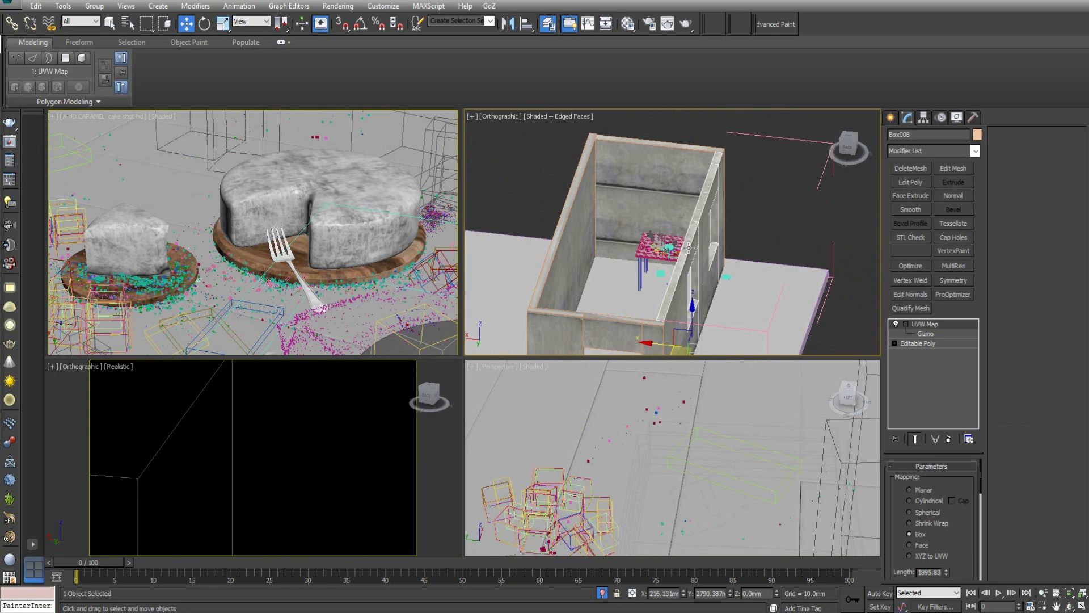
{"action": "scroll", "coordinate": [665, 245], "scroll_direction": "up", "scroll_amount": 6}
{"action": "left_click", "coordinate": [697, 266]}
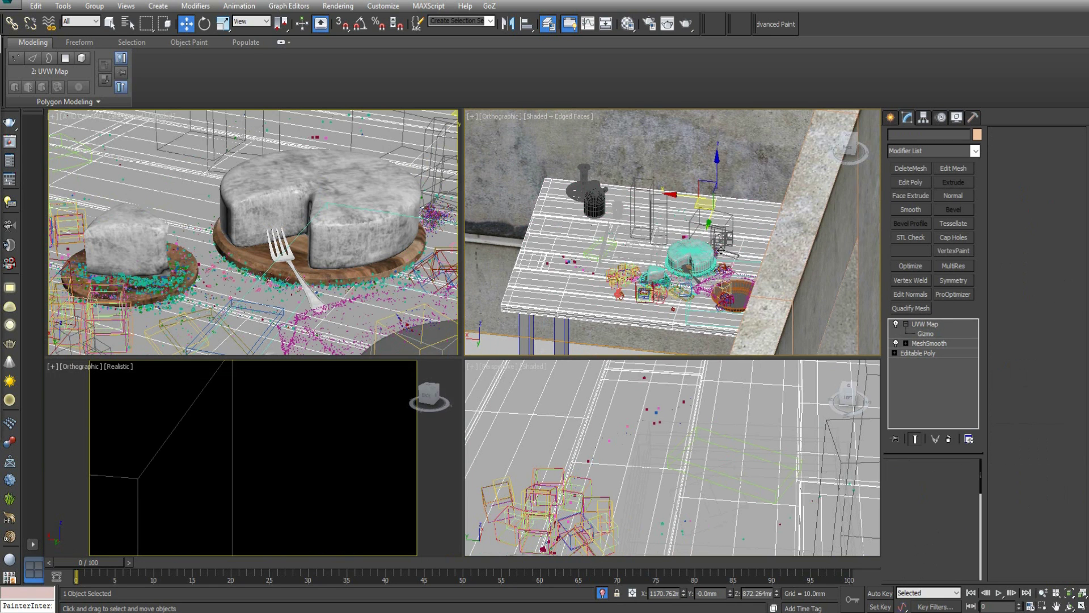
{"action": "scroll", "coordinate": [696, 266], "scroll_direction": "up", "scroll_amount": 10}
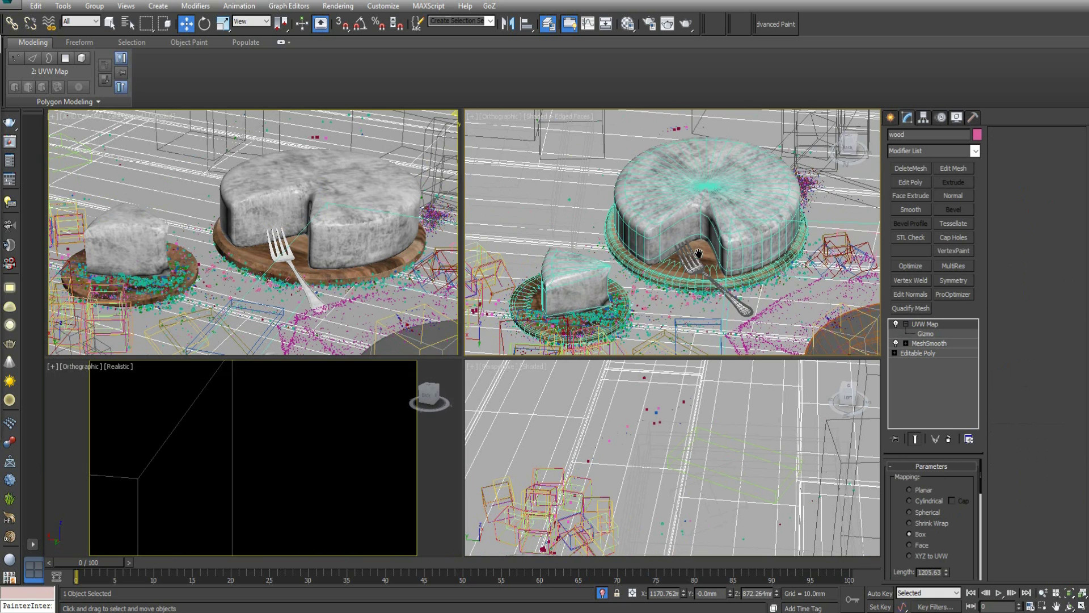
{"action": "scroll", "coordinate": [681, 259], "scroll_direction": "up", "scroll_amount": 5}
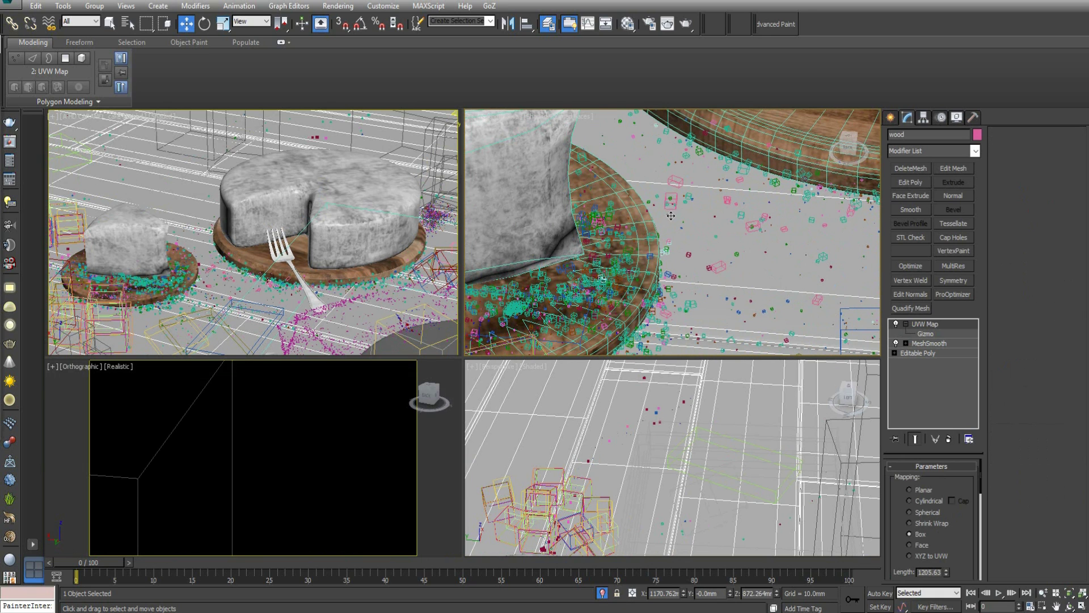
Step: Select the sugarBox2714 proxy on the plate, then open Environment and Effects
{"action": "left_click", "coordinate": [610, 213]}
{"action": "scroll", "coordinate": [697, 237], "scroll_direction": "up", "scroll_amount": 8}
{"action": "scroll", "coordinate": [653, 227], "scroll_direction": "down", "scroll_amount": 6}
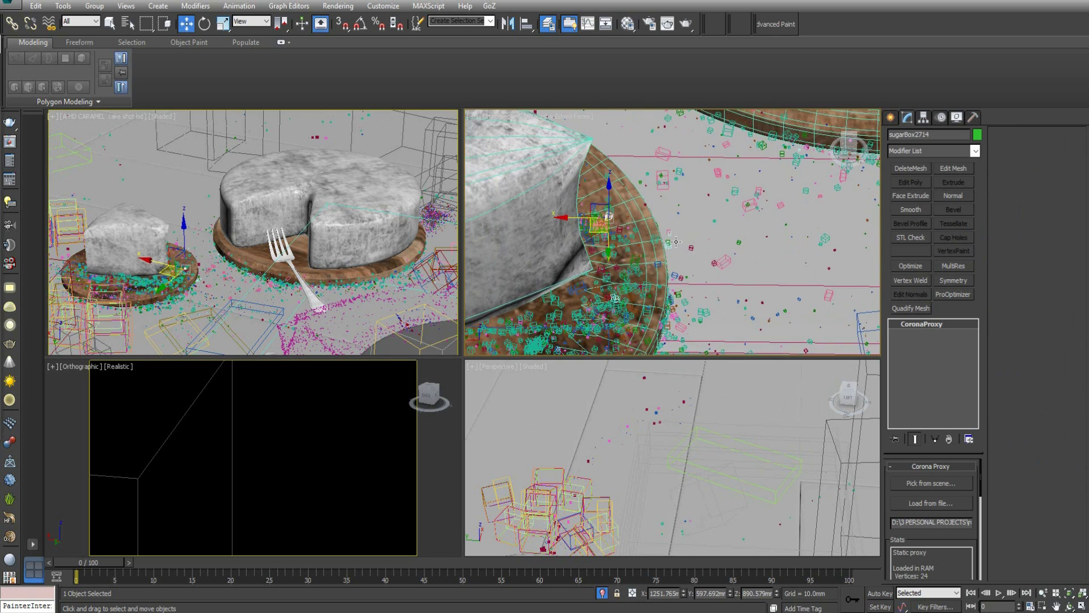
{"action": "scroll", "coordinate": [643, 198], "scroll_direction": "down", "scroll_amount": 6}
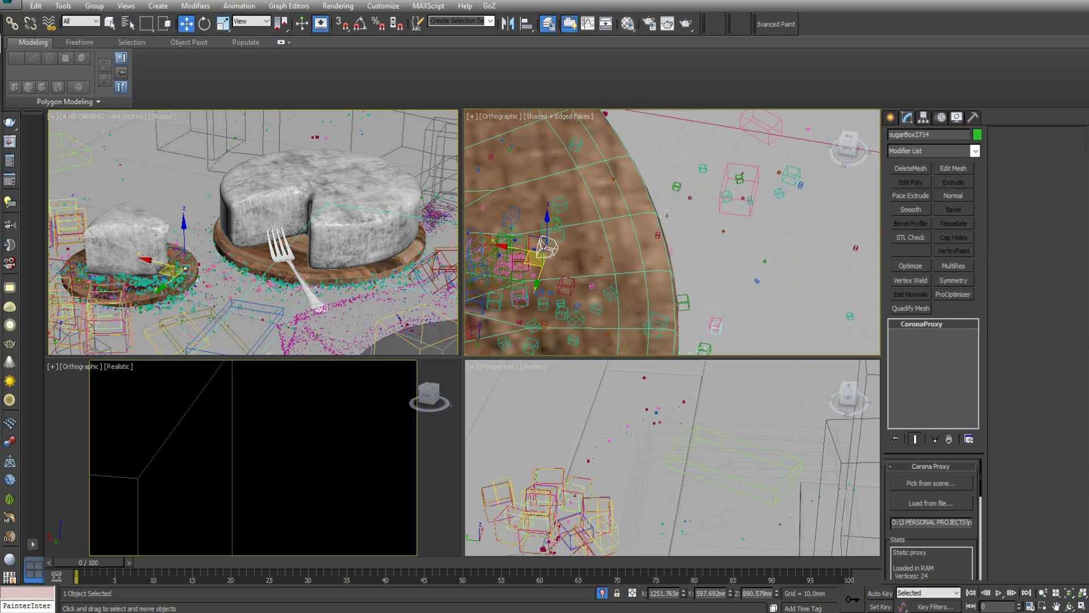
{"action": "scroll", "coordinate": [653, 216], "scroll_direction": "up", "scroll_amount": 8}
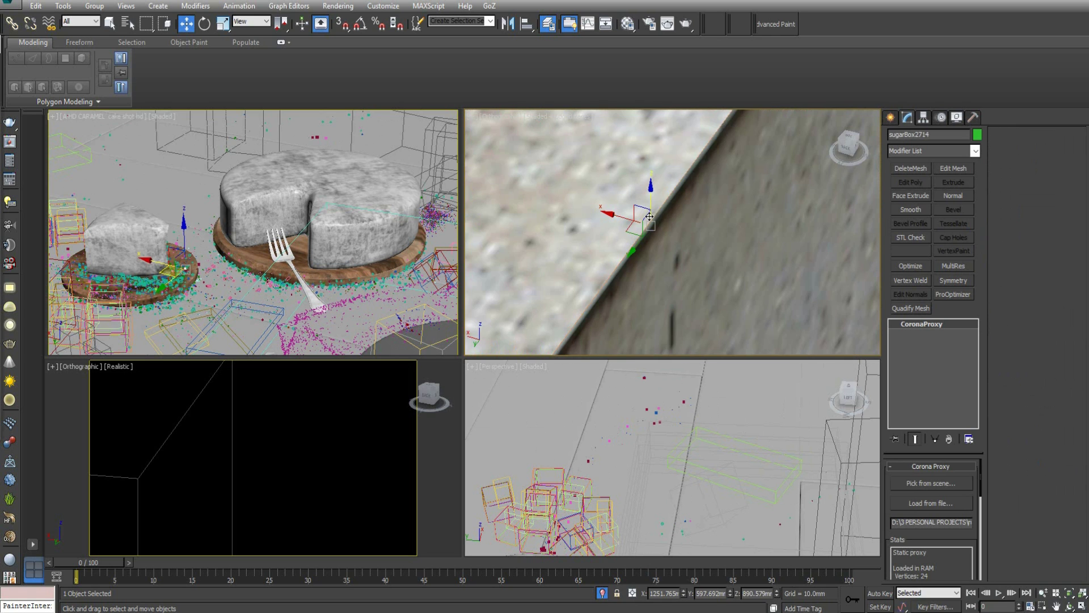
{"action": "scroll", "coordinate": [638, 215], "scroll_direction": "down", "scroll_amount": 8}
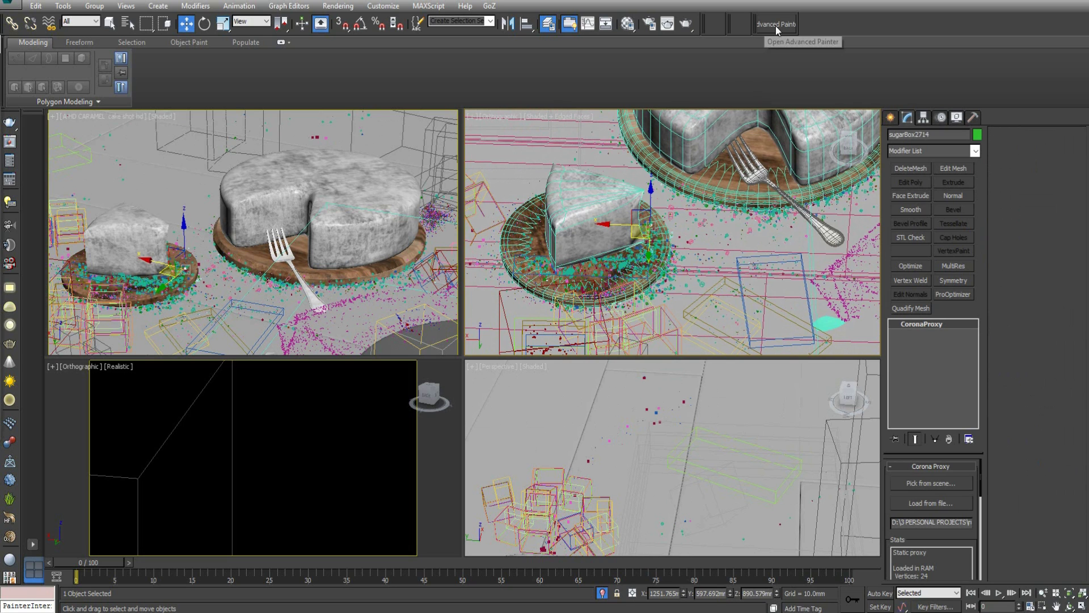
{"action": "scroll", "coordinate": [663, 261], "scroll_direction": "down", "scroll_amount": 5}
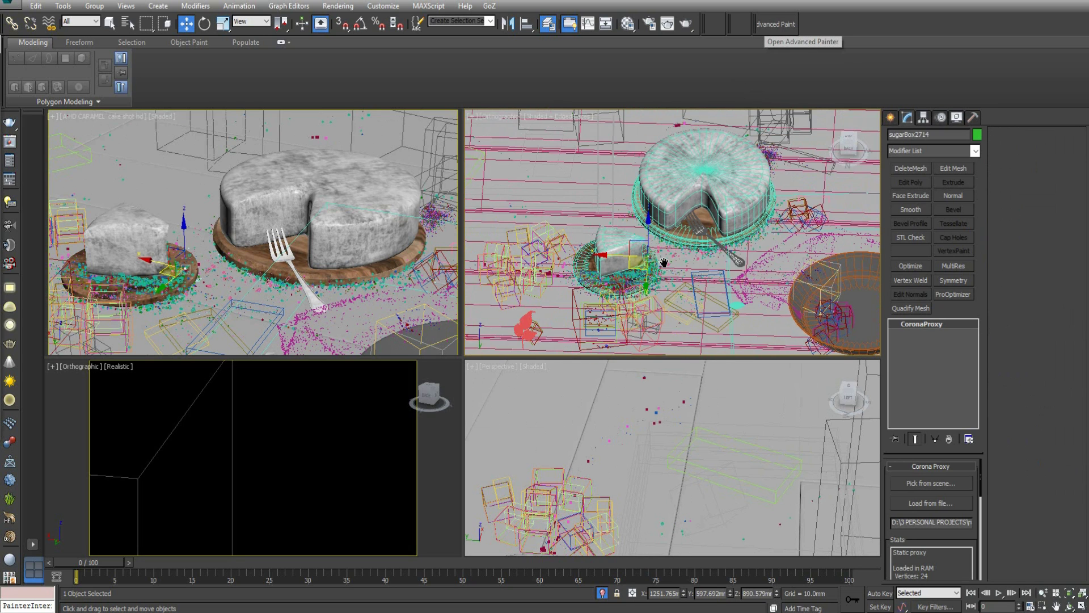
{"action": "scroll", "coordinate": [662, 261], "scroll_direction": "down", "scroll_amount": 3}
{"action": "scroll", "coordinate": [684, 260], "scroll_direction": "down", "scroll_amount": 3}
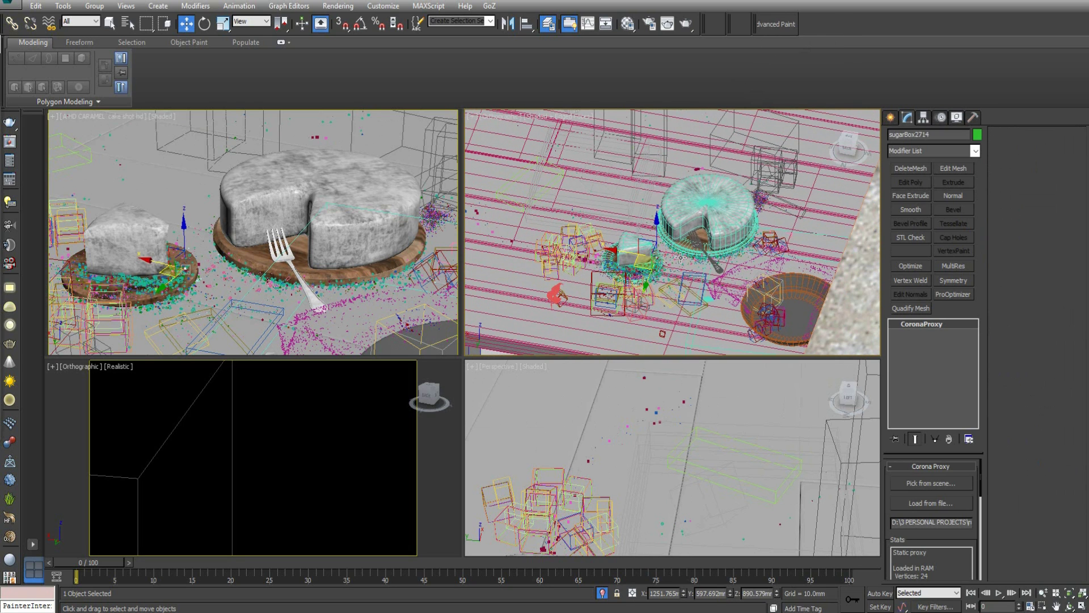
{"action": "scroll", "coordinate": [679, 258], "scroll_direction": "down", "scroll_amount": 3}
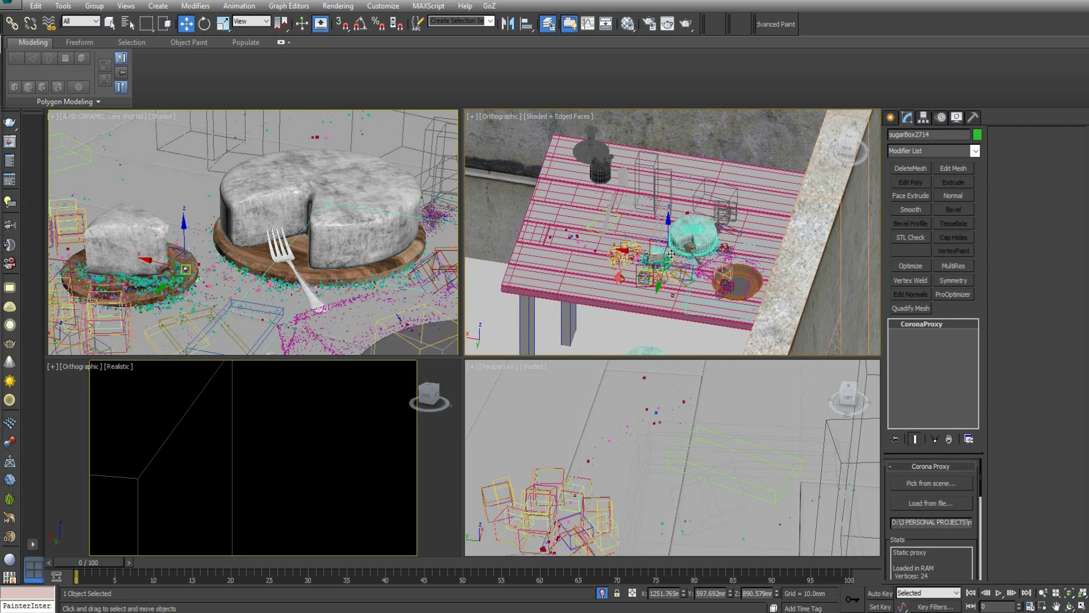
{"action": "key", "text": "8"}
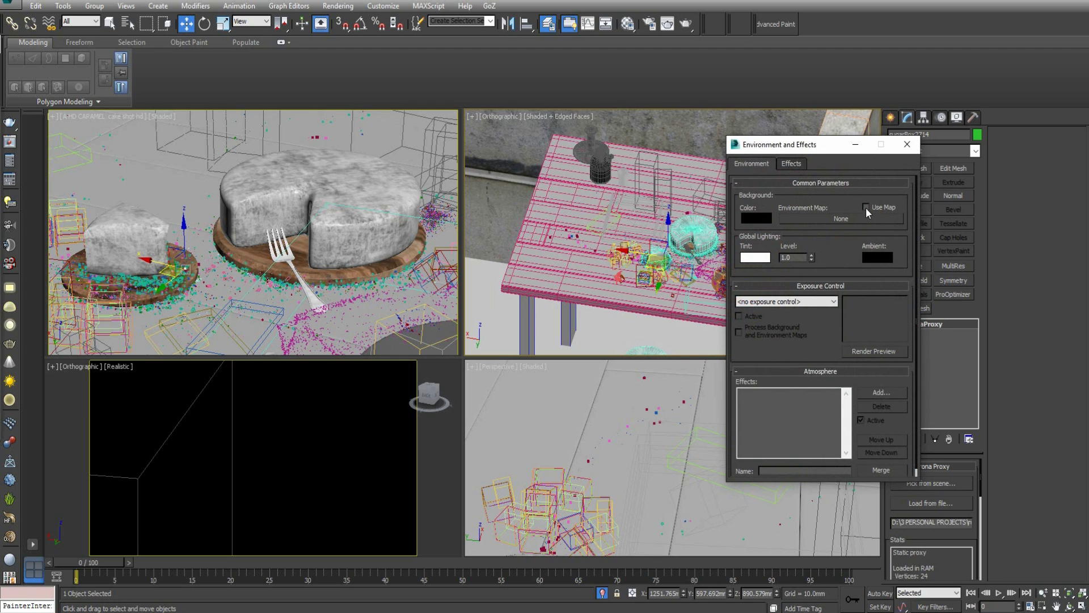
Step: Select the white plate and open Render Setup: Corona with F10
{"action": "left_click", "coordinate": [618, 194]}
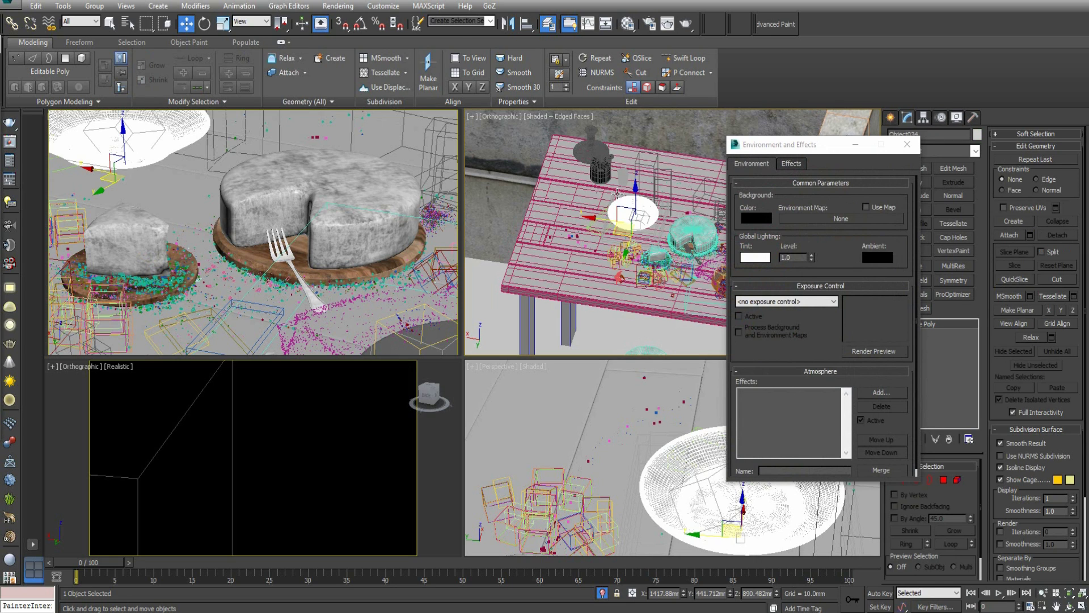
{"action": "key", "text": "F10"}
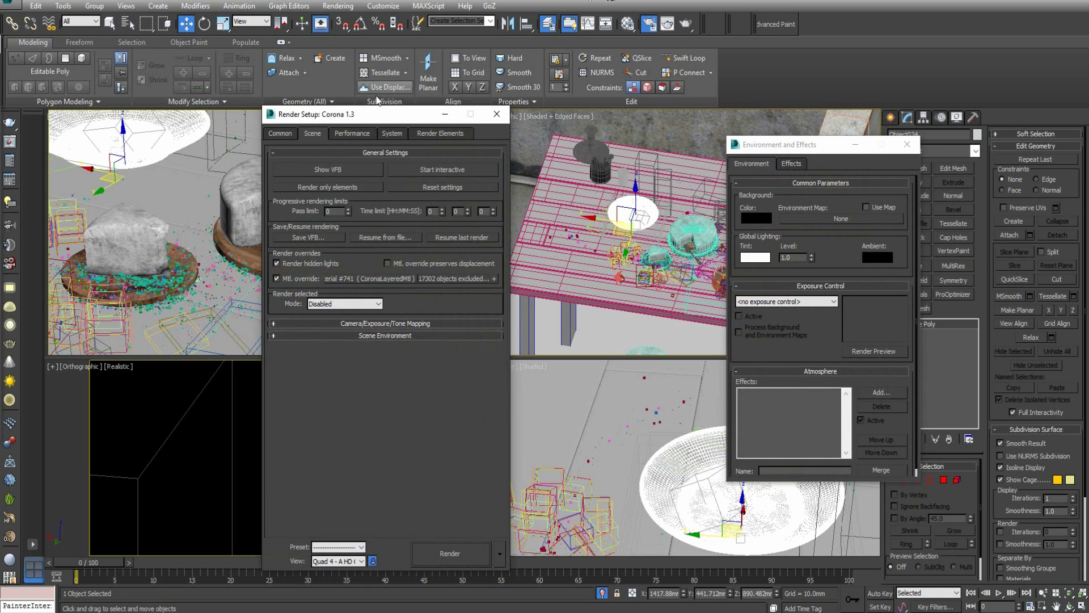
{"action": "left_click_drag", "start_coordinate": [350, 115], "coordinate": [488, 116]}
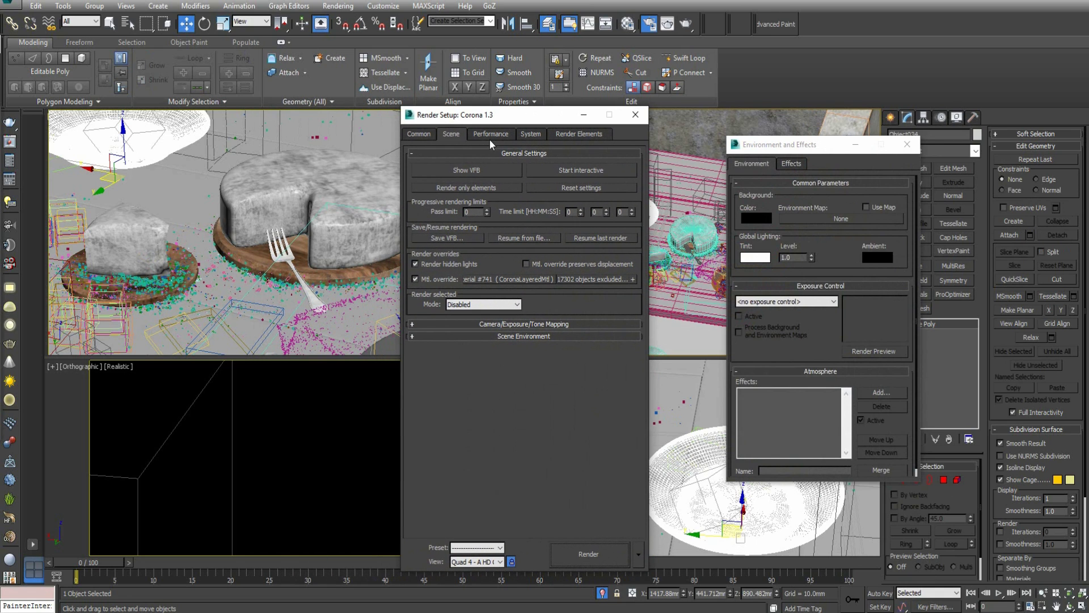
{"action": "left_click", "coordinate": [425, 135]}
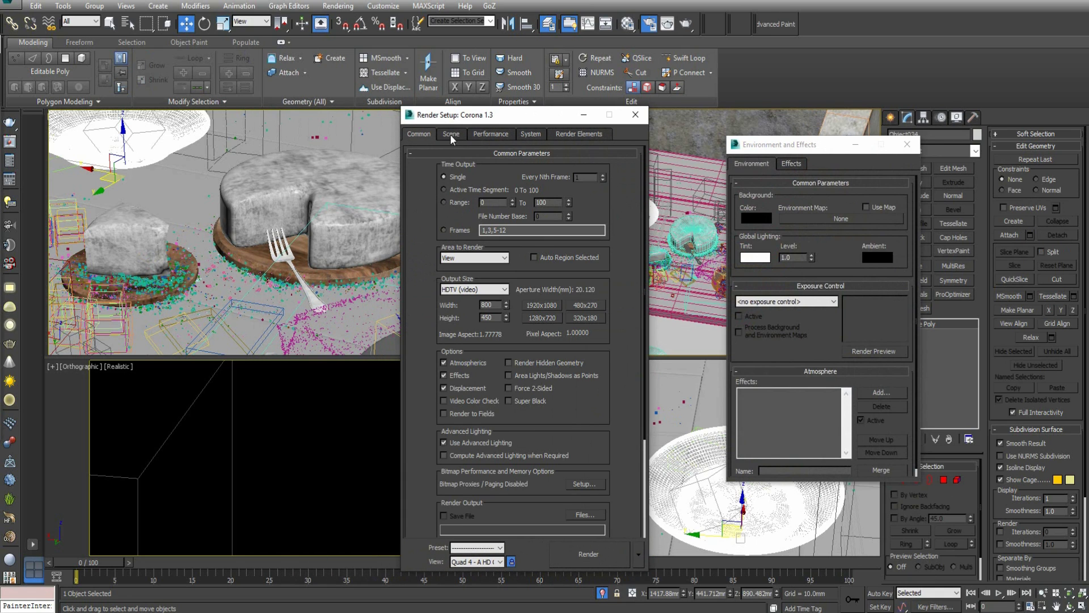
{"action": "left_click", "coordinate": [452, 136]}
{"action": "left_click", "coordinate": [427, 135]}
{"action": "left_click", "coordinate": [451, 135]}
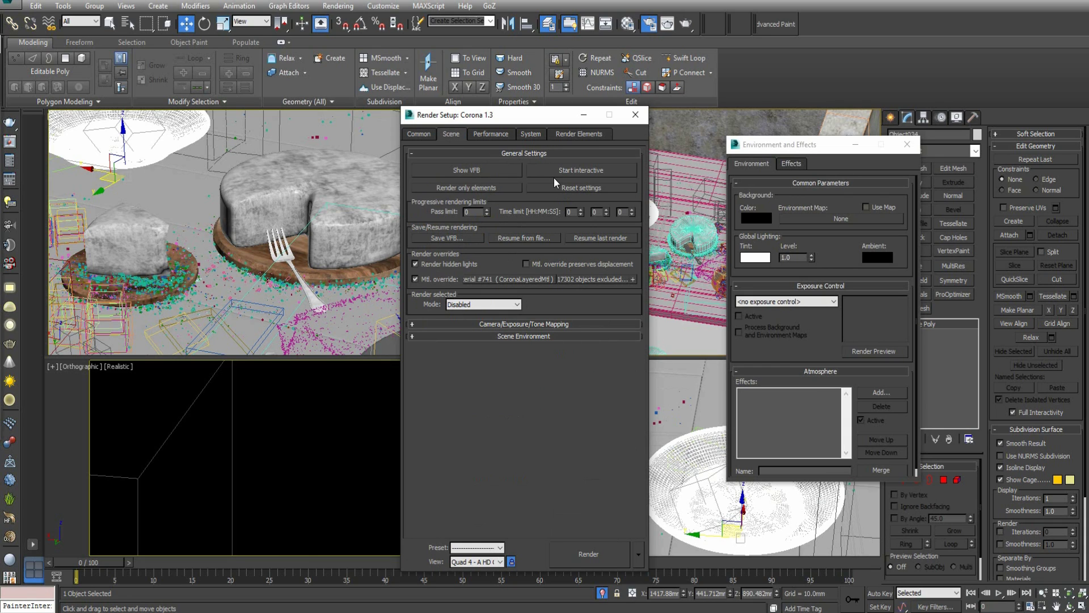
{"action": "left_click_drag", "start_coordinate": [514, 117], "coordinate": [557, 120]}
{"action": "left_click", "coordinate": [537, 138]}
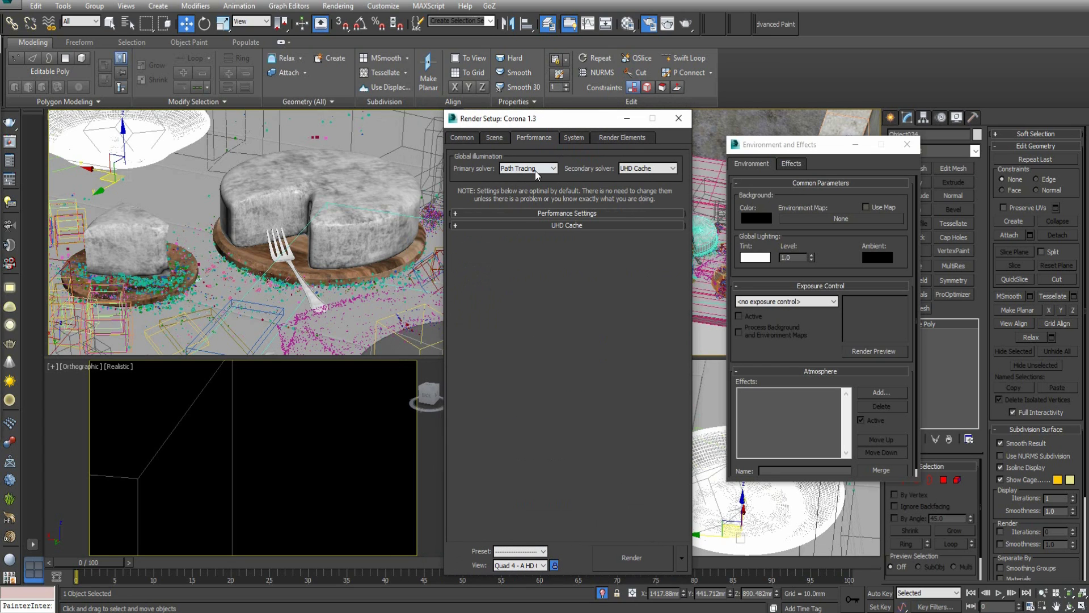
{"action": "left_click", "coordinate": [494, 137]}
{"action": "left_click_drag", "start_coordinate": [514, 122], "coordinate": [190, 386]}
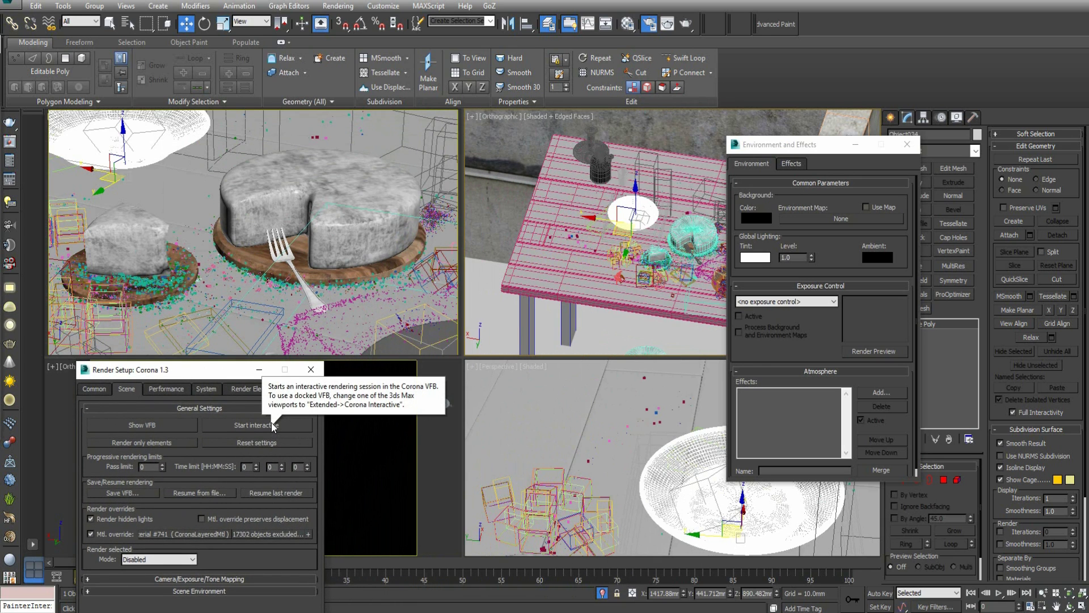
Step: Run an interactive Corona render briefly, stop it, and reposition the frame buffer
{"action": "left_click", "coordinate": [231, 425]}
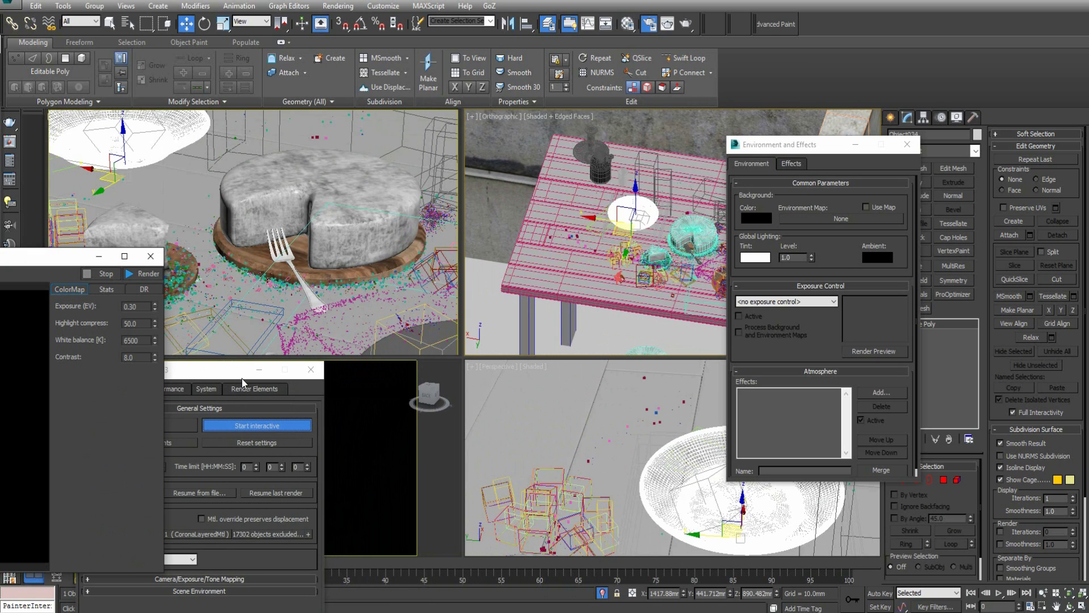
{"action": "left_click_drag", "start_coordinate": [398, 242], "coordinate": [425, 279]}
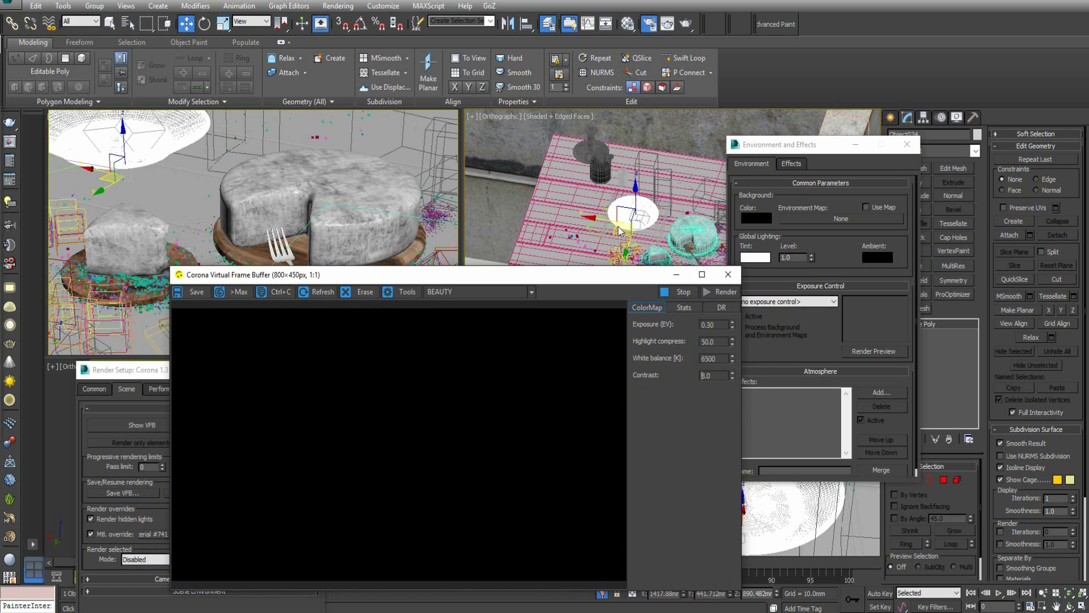
{"action": "left_click_drag", "start_coordinate": [781, 151], "coordinate": [876, 149]}
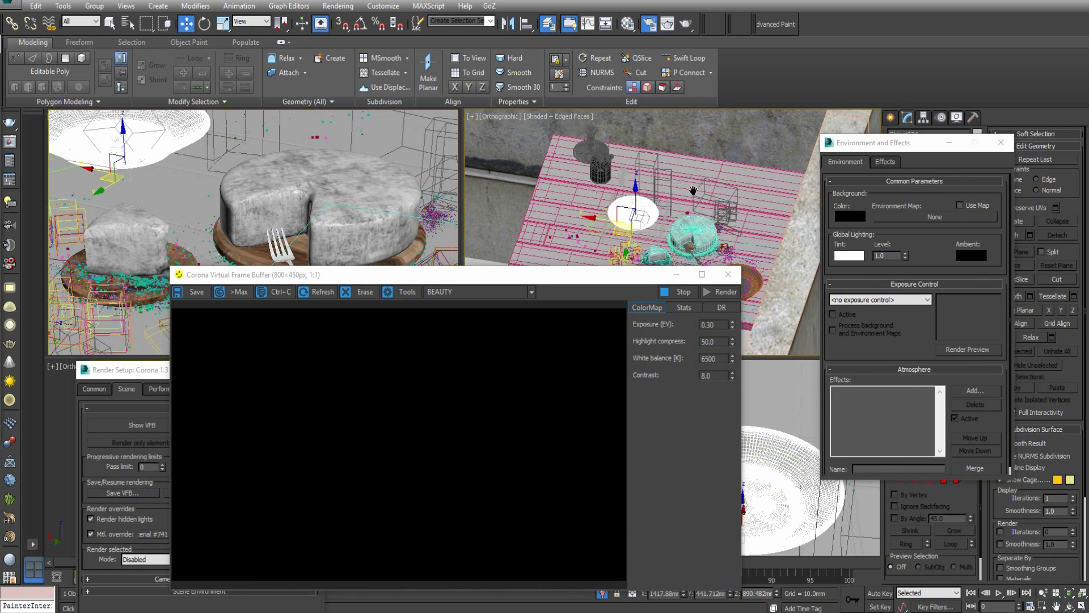
{"action": "scroll", "coordinate": [704, 265], "scroll_direction": "down", "scroll_amount": 5}
{"action": "left_click", "coordinate": [682, 291]}
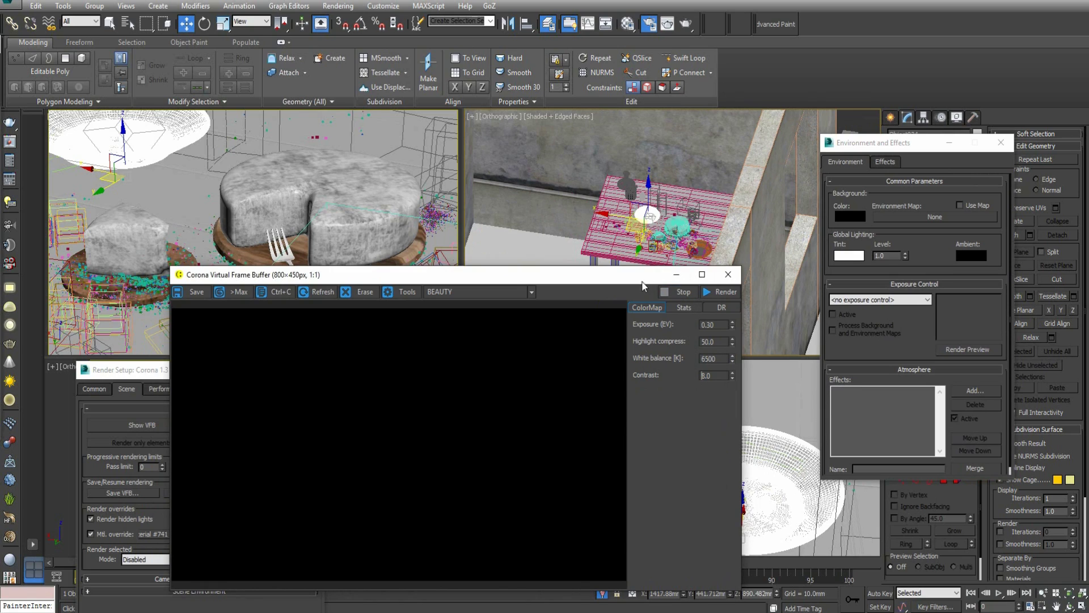
{"action": "left_click_drag", "start_coordinate": [627, 283], "coordinate": [627, 286]}
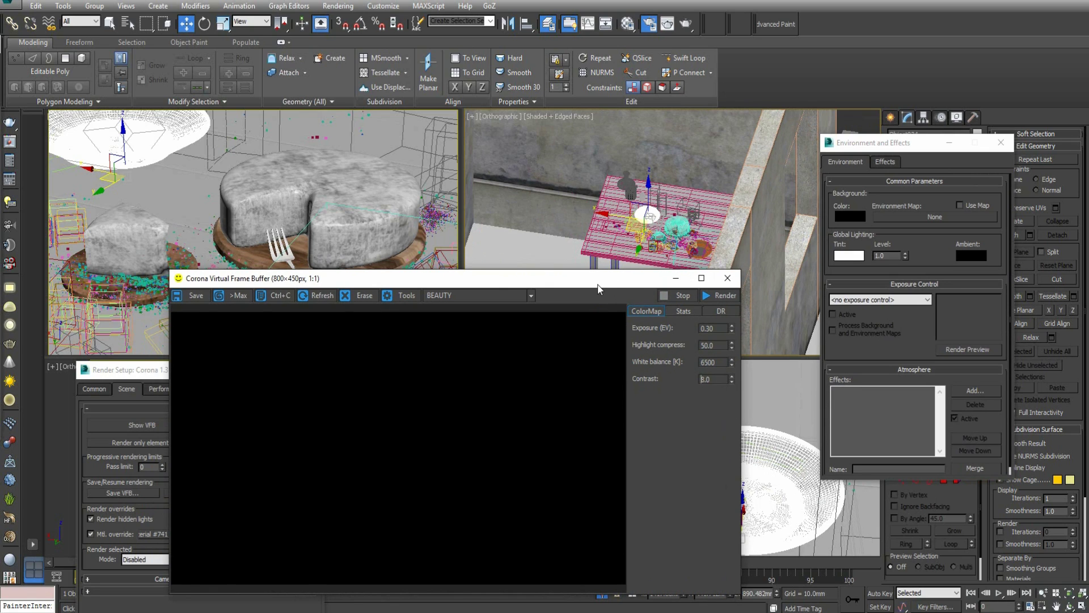
{"action": "left_click_drag", "start_coordinate": [572, 285], "coordinate": [621, 371]}
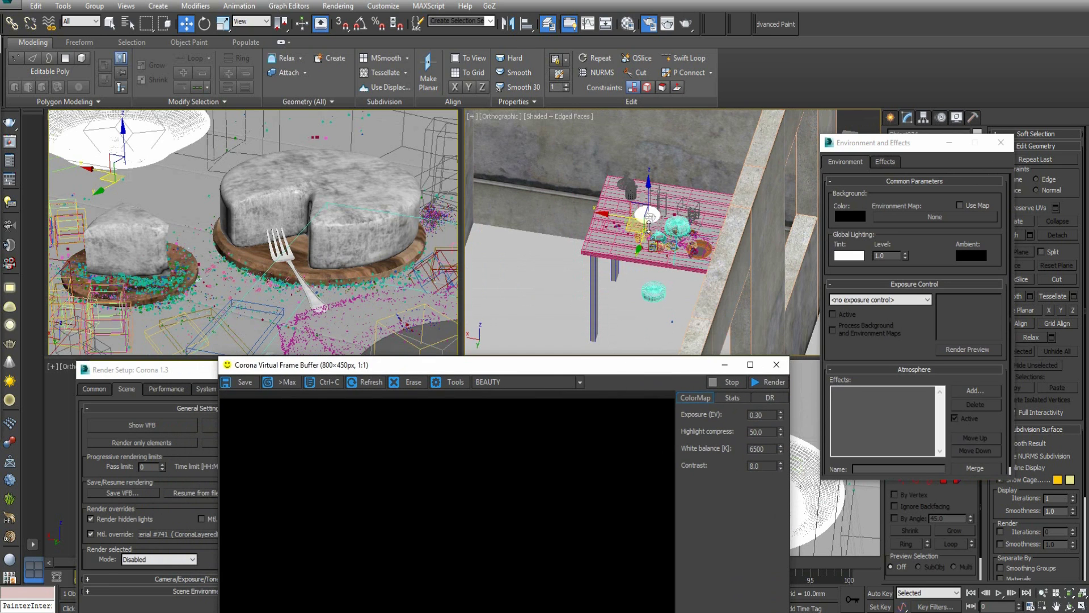
Step: Unhide all hidden objects, then enable Use Map and browse for an environment map
{"action": "right_click", "coordinate": [645, 223]}
{"action": "left_click", "coordinate": [668, 170]}
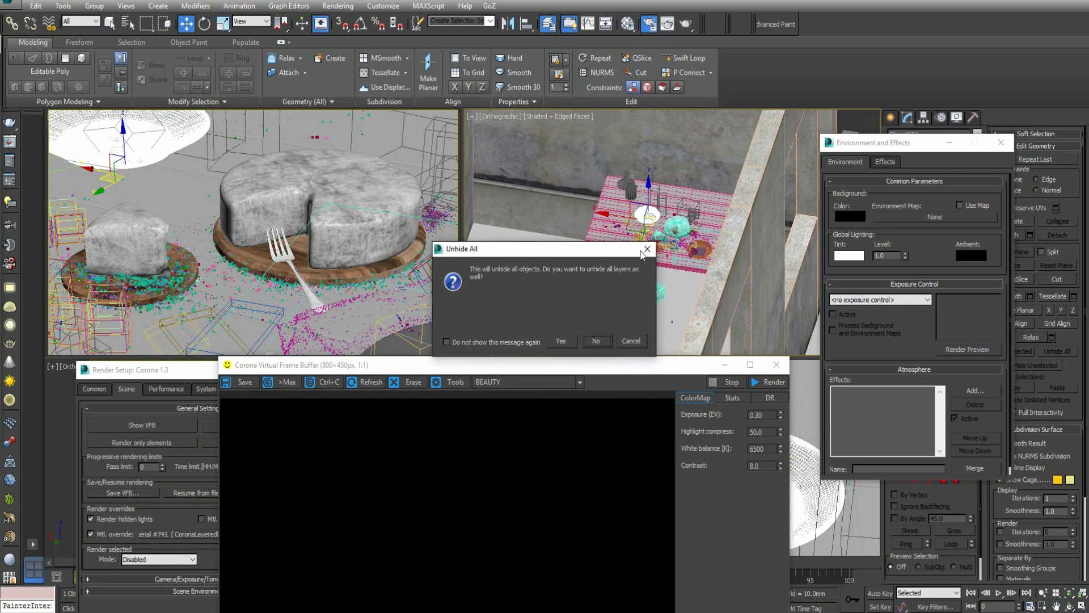
{"action": "left_click", "coordinate": [595, 342]}
{"action": "key", "text": "z"}
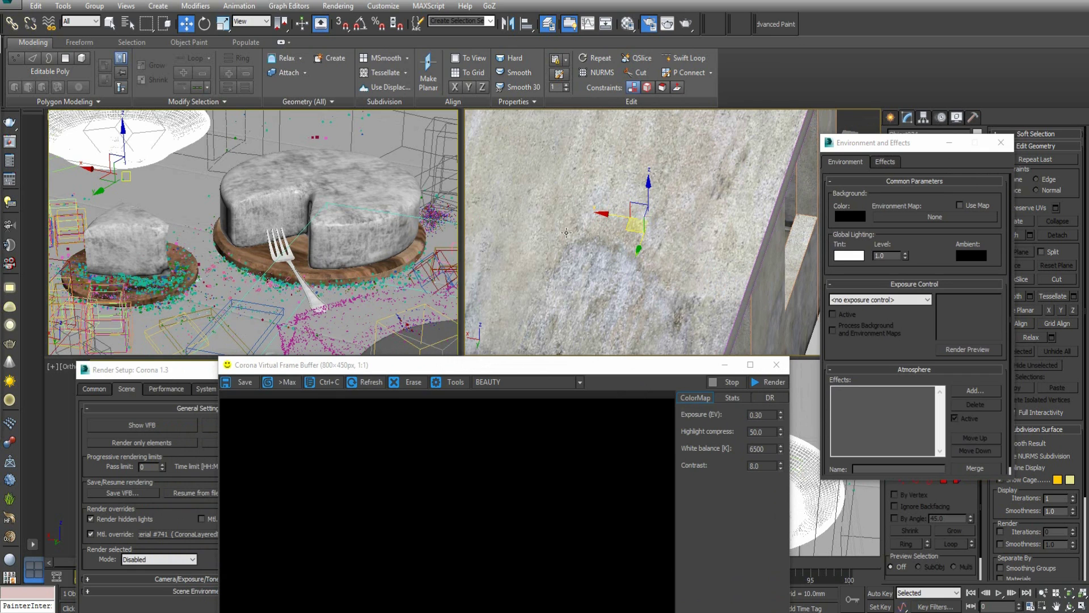
{"action": "left_click", "coordinate": [661, 200]}
{"action": "middle_click_drag", "start_coordinate": [676, 219], "coordinate": [737, 213], "text": "alt"}
{"action": "left_click", "coordinate": [961, 204]}
{"action": "left_click", "coordinate": [954, 215]}
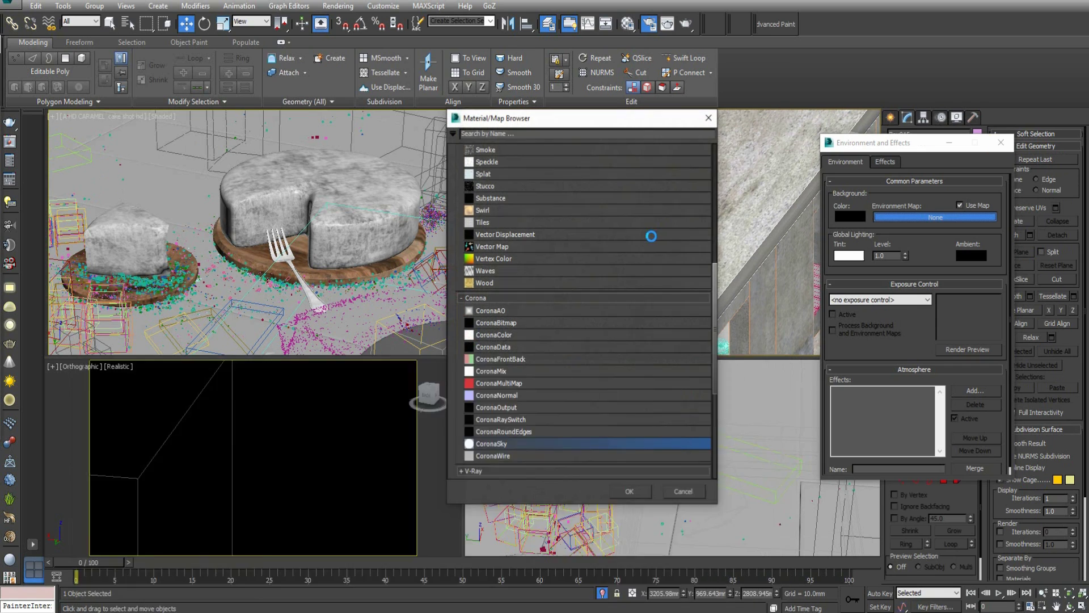
Step: Assign CoronaSky from the Map Browser as the environment map
{"action": "left_click_drag", "start_coordinate": [553, 127], "coordinate": [588, 111]}
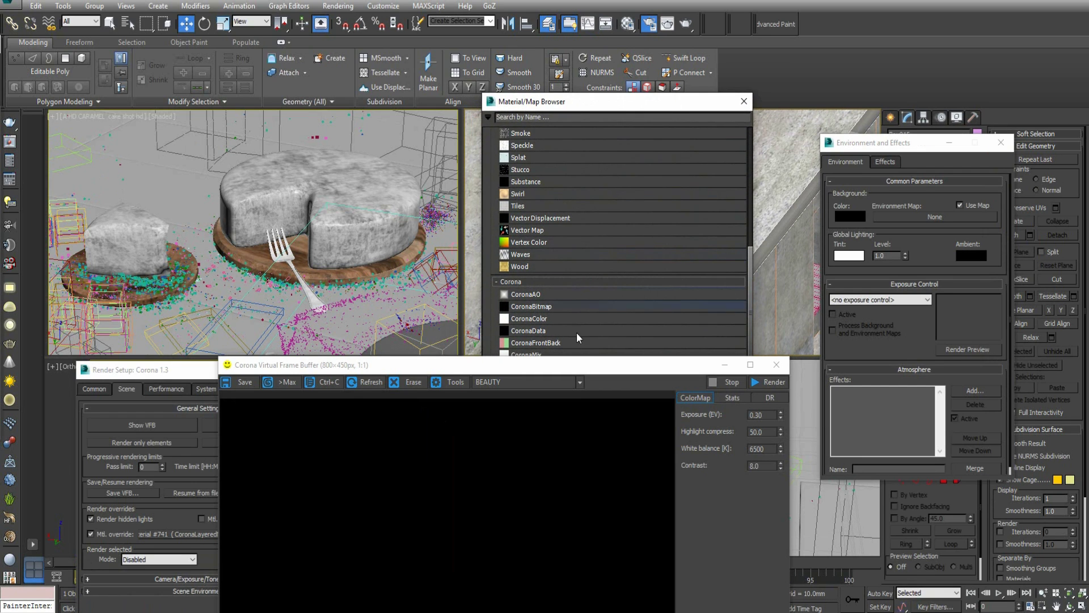
{"action": "left_click_drag", "start_coordinate": [577, 367], "coordinate": [420, 500]}
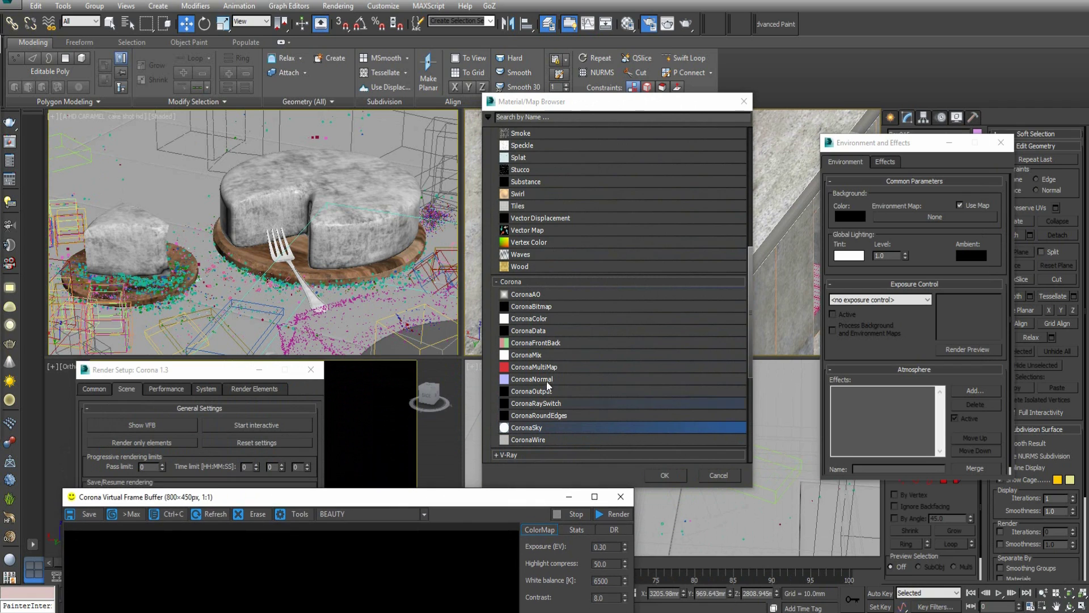
{"action": "left_click", "coordinate": [540, 427]}
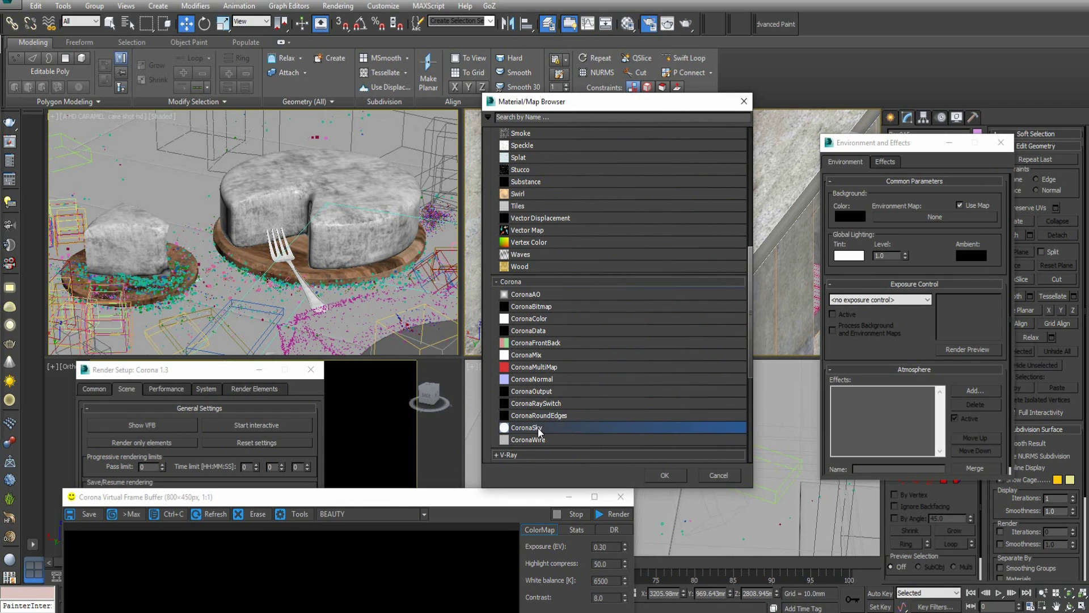
{"action": "left_click", "coordinate": [675, 473]}
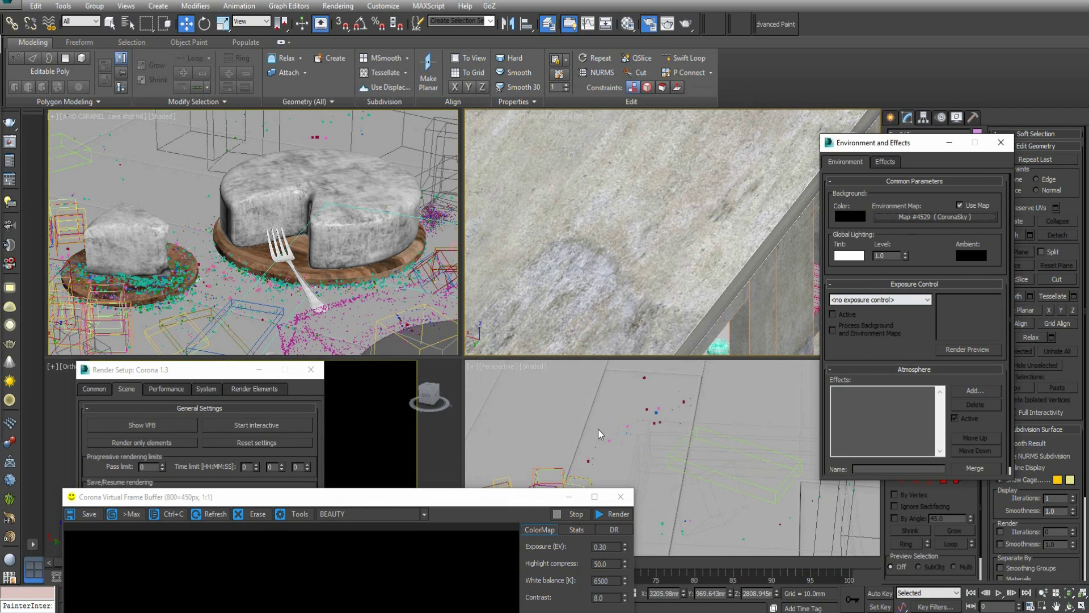
{"action": "left_click_drag", "start_coordinate": [481, 505], "coordinate": [661, 229]}
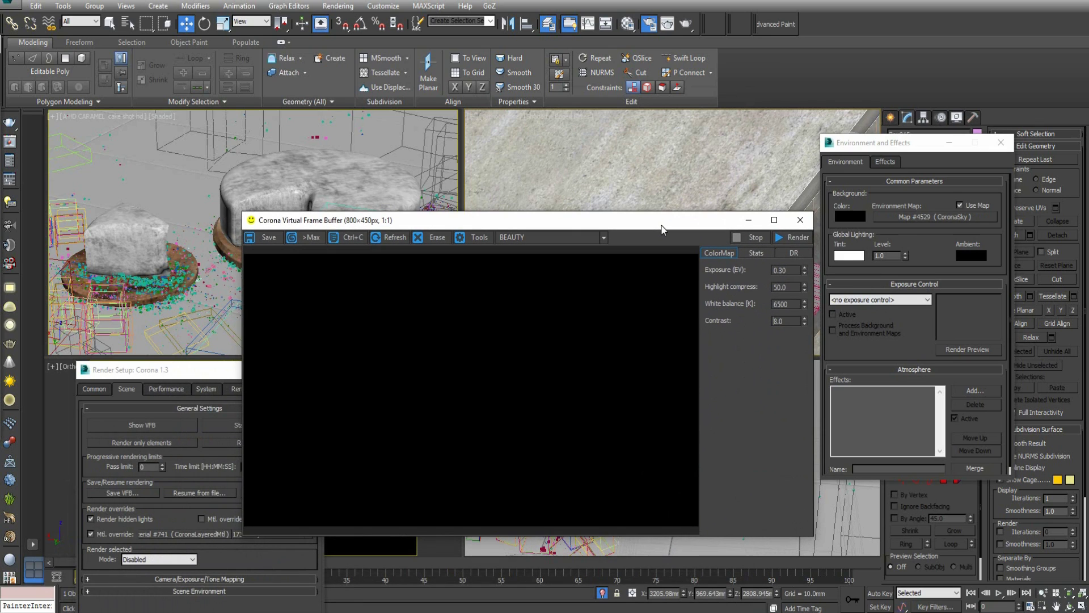
Step: Start the interactive Corona render and arrange the frame buffer and Environment windows
{"action": "left_click_drag", "start_coordinate": [200, 369], "coordinate": [233, 241]}
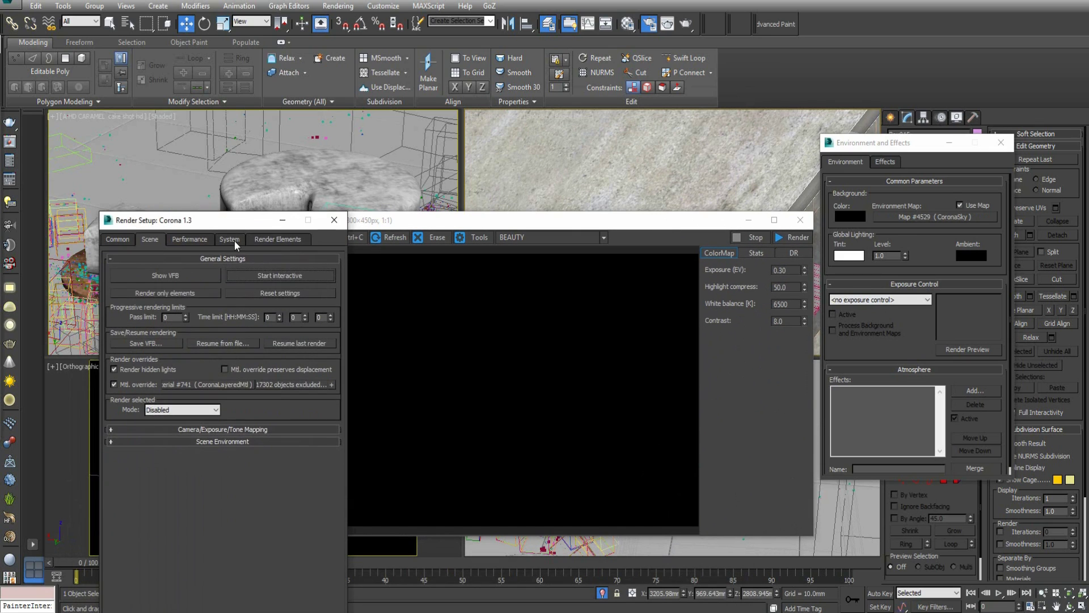
{"action": "left_click", "coordinate": [288, 275]}
{"action": "left_click", "coordinate": [285, 276]}
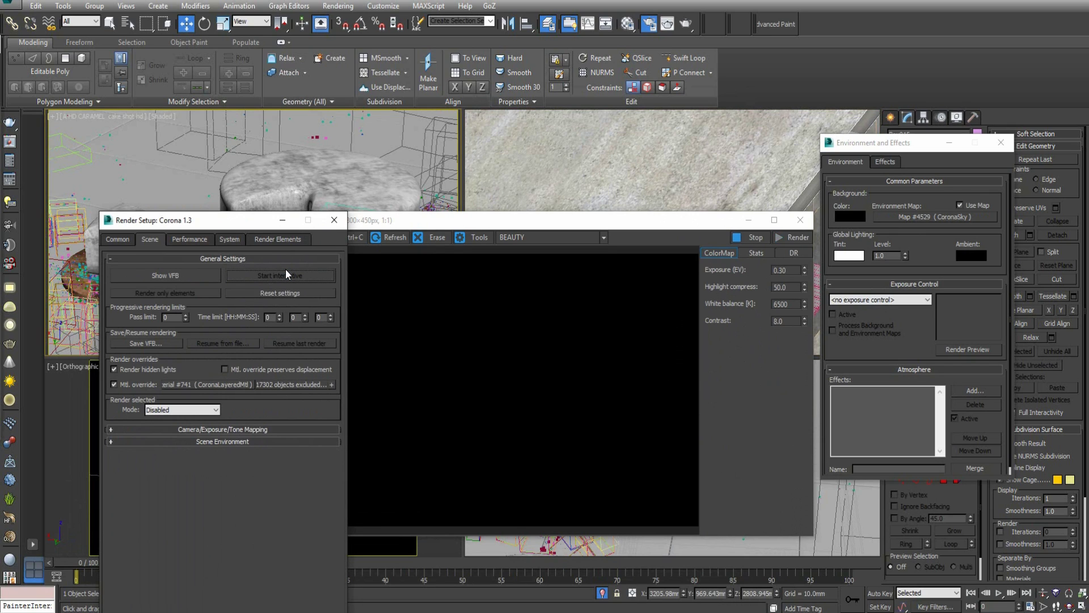
{"action": "left_click_drag", "start_coordinate": [425, 226], "coordinate": [396, 225]}
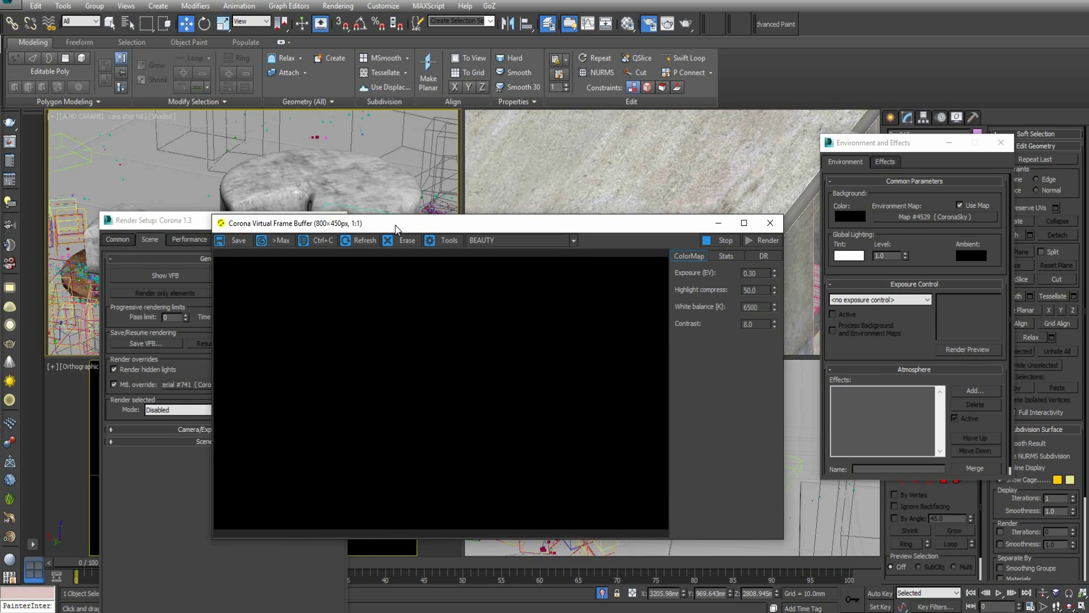
{"action": "left_click_drag", "start_coordinate": [397, 228], "coordinate": [458, 248]}
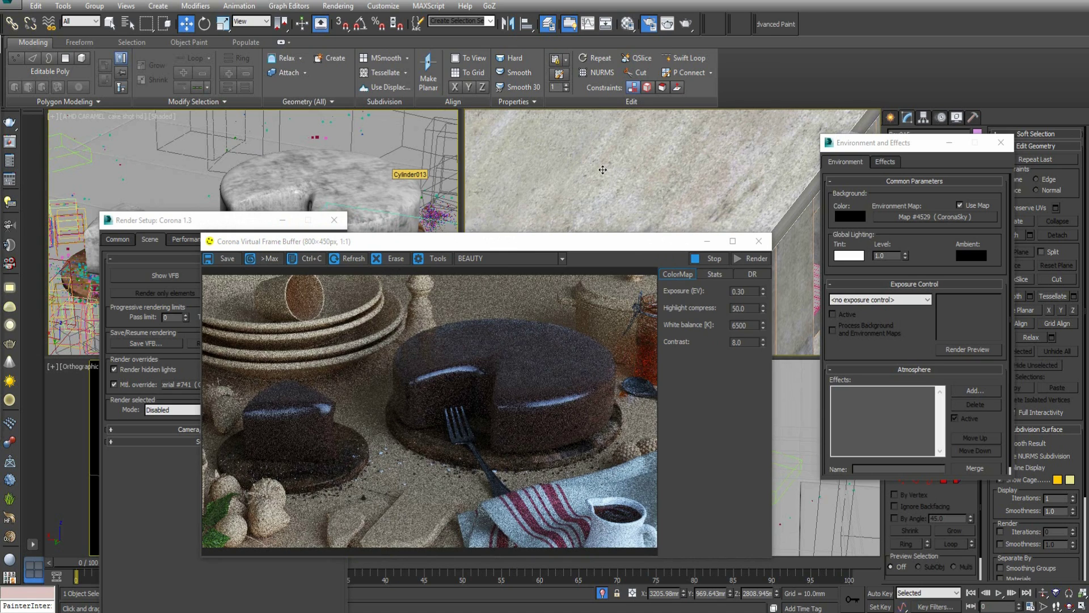
{"action": "scroll", "coordinate": [624, 174], "scroll_direction": "down", "scroll_amount": 2}
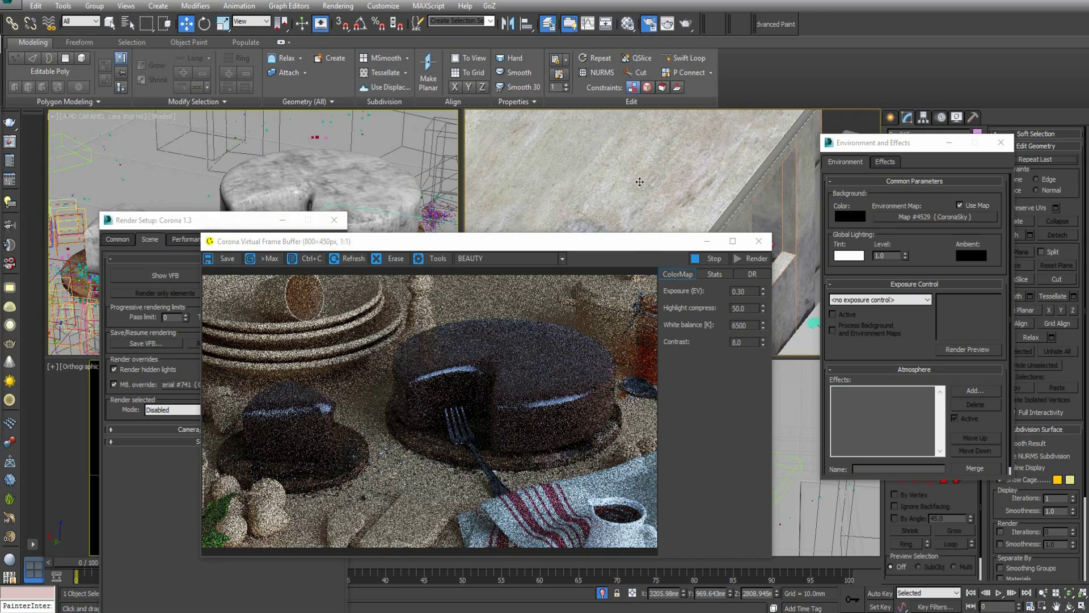
{"action": "scroll", "coordinate": [639, 182], "scroll_direction": "down", "scroll_amount": 3}
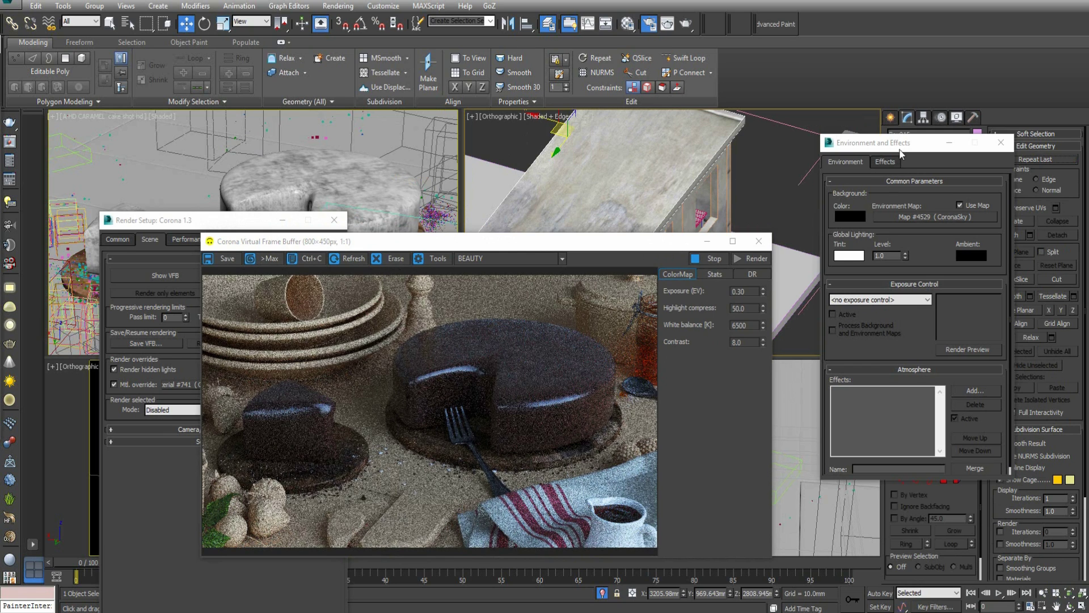
{"action": "left_click_drag", "start_coordinate": [900, 145], "coordinate": [624, 238]}
{"action": "middle_click_drag", "start_coordinate": [703, 184], "coordinate": [749, 181]}
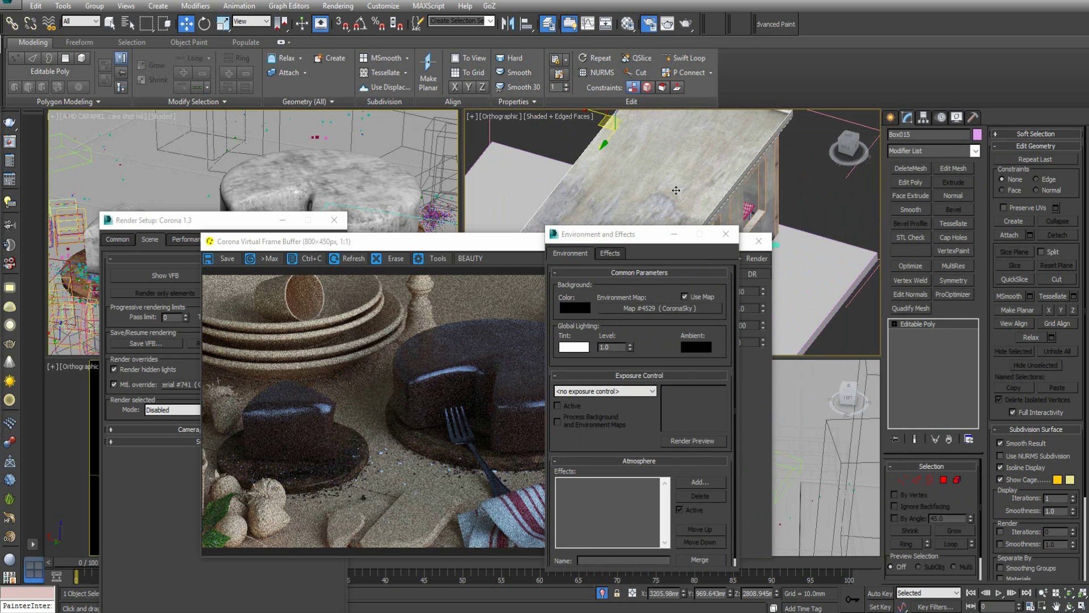
Step: Instance the environment CoronaSky map into a Material Editor slot
{"action": "left_click", "coordinate": [628, 24]}
{"action": "left_click_drag", "start_coordinate": [585, 138], "coordinate": [444, 138]}
{"action": "left_click_drag", "start_coordinate": [651, 310], "coordinate": [507, 279]}
{"action": "left_click", "coordinate": [426, 417]}
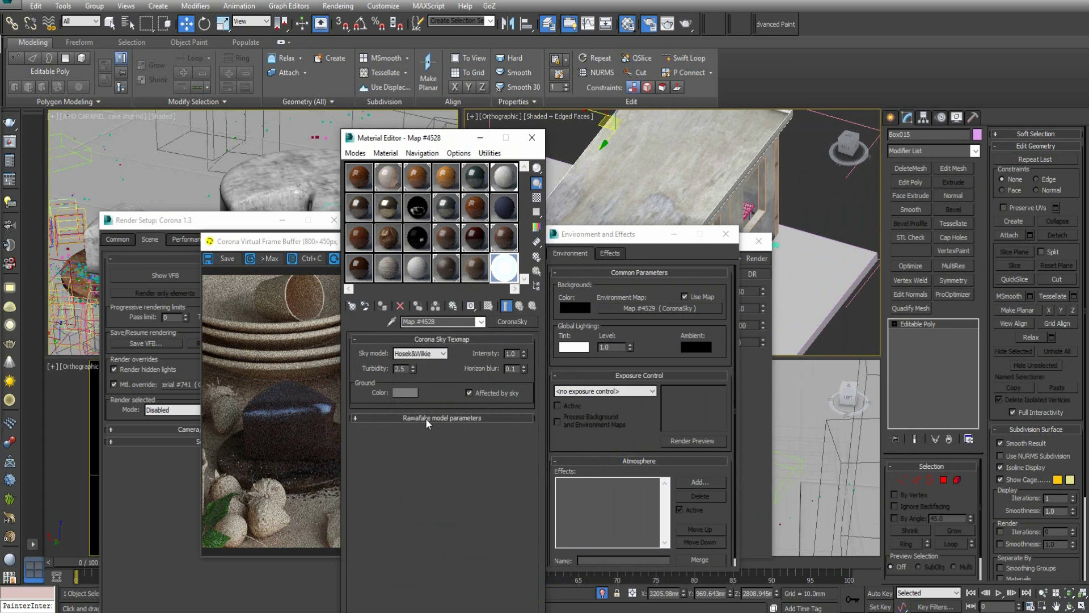
Step: Set the CoronaSky sky model to Rawa-fake with intensity 0.5
{"action": "left_click", "coordinate": [433, 354]}
{"action": "left_click", "coordinate": [425, 373]}
{"action": "double_click", "coordinate": [513, 354]}
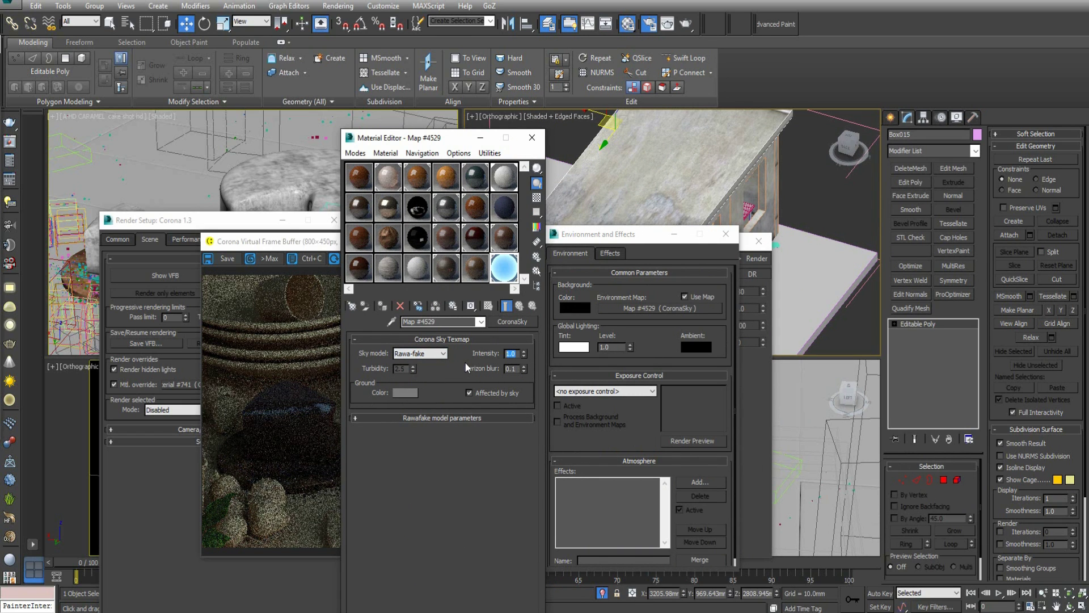
{"action": "type", "text": "0.5"}
{"action": "key", "text": "Return"}
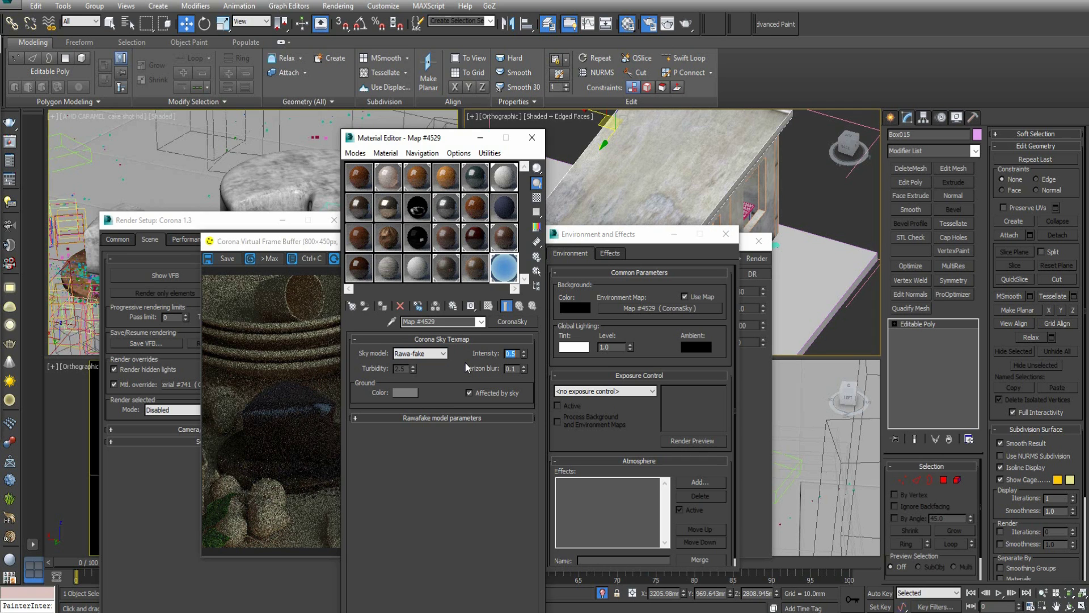
{"action": "left_click_drag", "start_coordinate": [435, 141], "coordinate": [715, 133]}
{"action": "left_click_drag", "start_coordinate": [480, 249], "coordinate": [340, 311]}
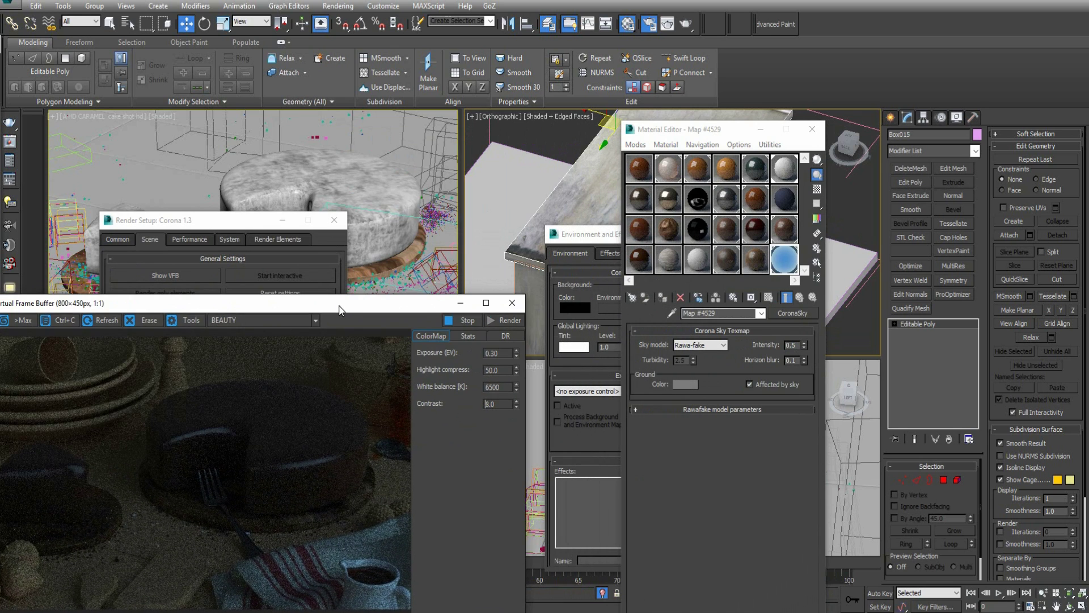
{"action": "left_click_drag", "start_coordinate": [693, 136], "coordinate": [477, 244]}
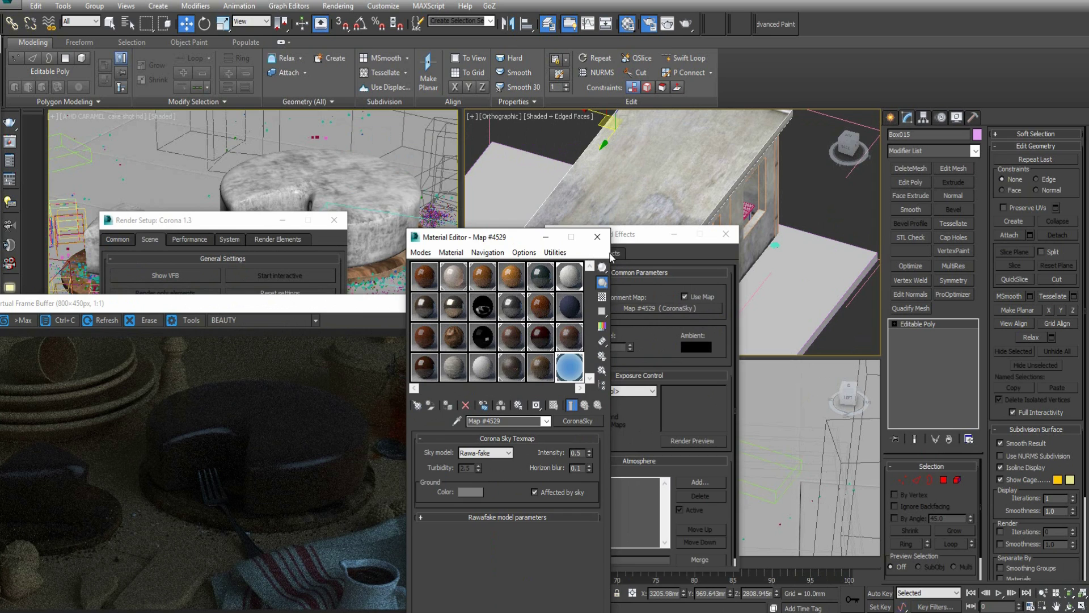
{"action": "left_click_drag", "start_coordinate": [639, 243], "coordinate": [477, 373]}
{"action": "left_click", "coordinate": [892, 117]}
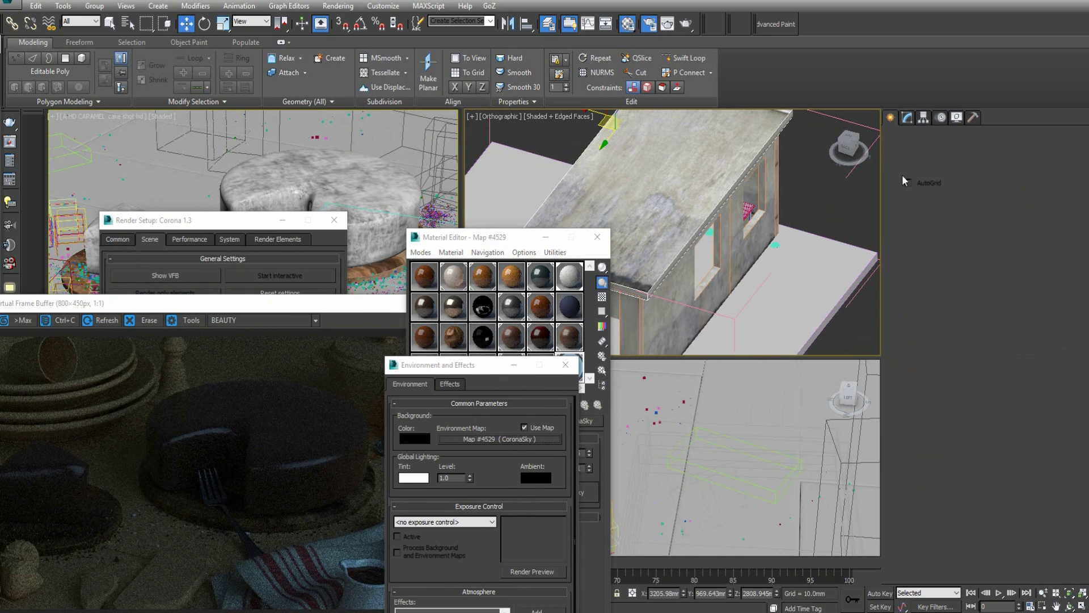
Step: Pick CoronaLight from the Corona light types with AutoGrid enabled, trying a first placement
{"action": "left_click", "coordinate": [908, 137]}
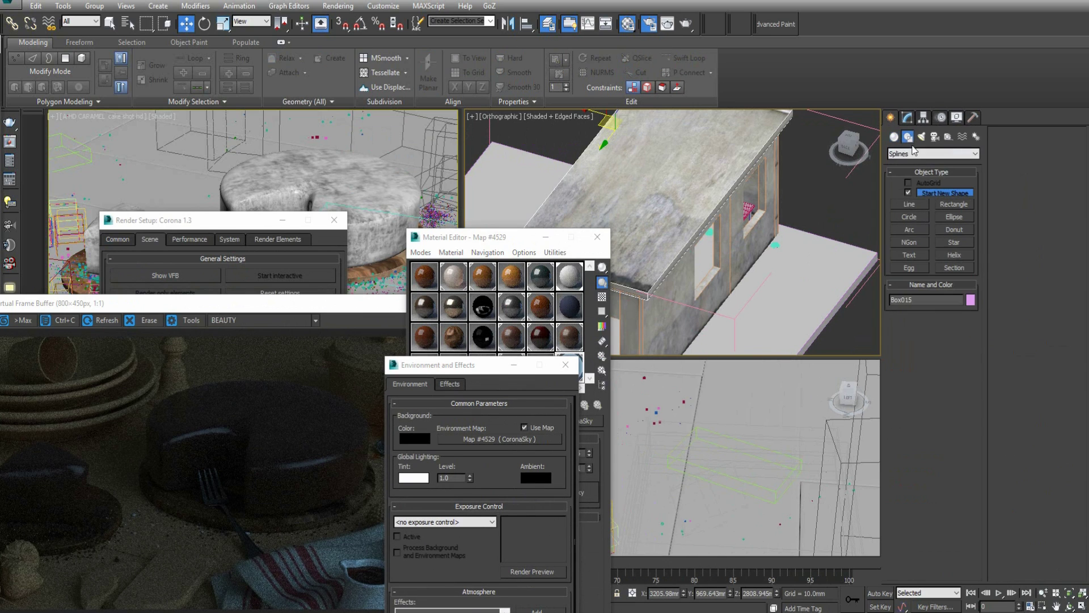
{"action": "left_click", "coordinate": [921, 136]}
{"action": "left_click", "coordinate": [926, 154]}
{"action": "left_click", "coordinate": [910, 180]}
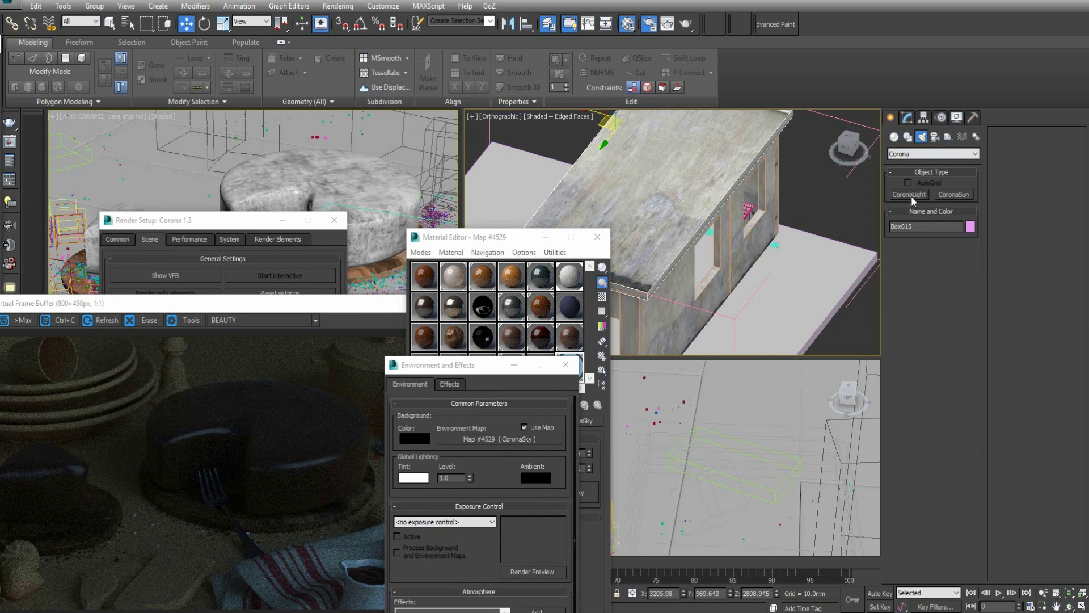
{"action": "left_click", "coordinate": [910, 195]}
{"action": "scroll", "coordinate": [765, 191], "scroll_direction": "up", "scroll_amount": 5}
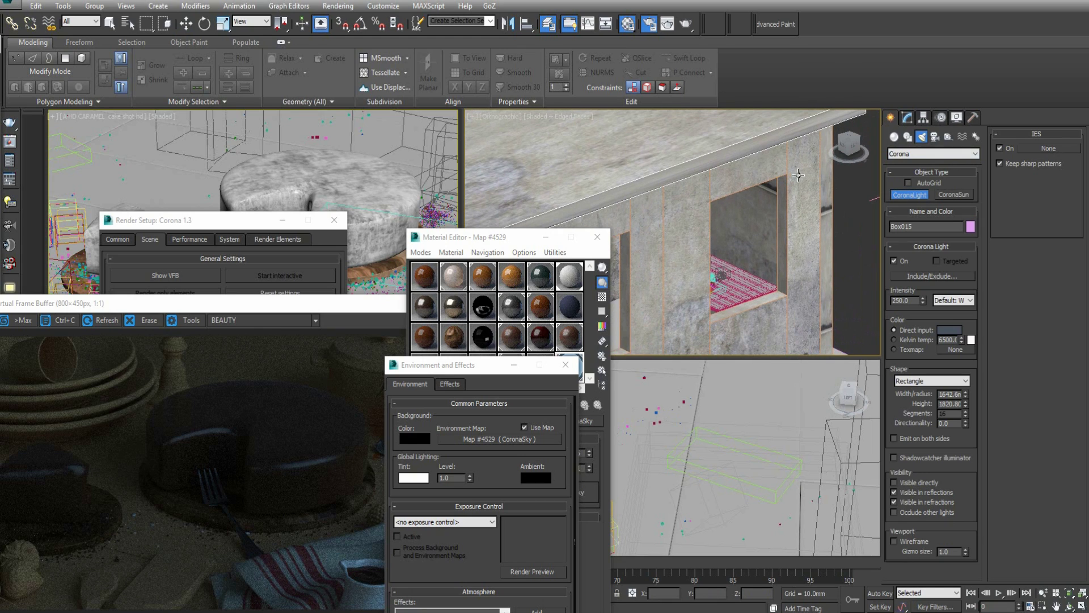
{"action": "left_click", "coordinate": [908, 183]}
{"action": "left_click", "coordinate": [801, 186]}
{"action": "right_click", "coordinate": [797, 189]}
{"action": "key", "text": "w"}
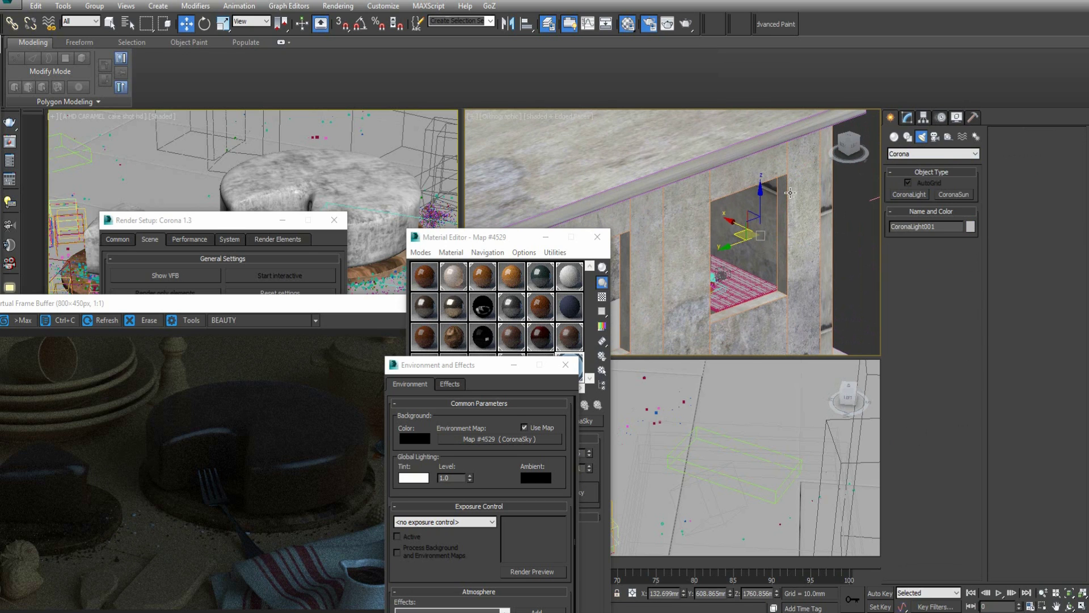
{"action": "left_click", "coordinate": [780, 201]}
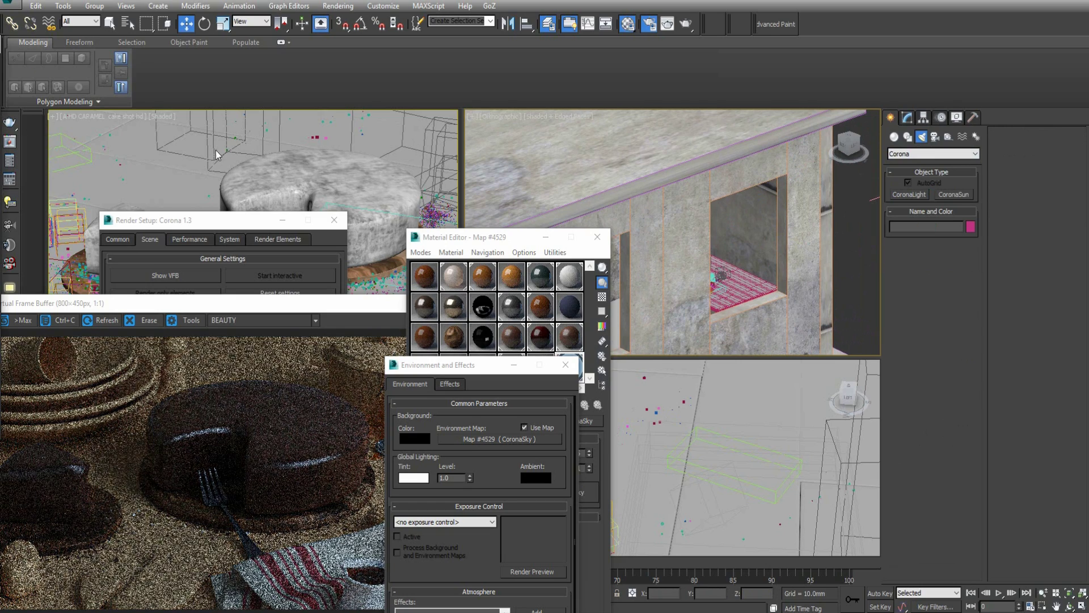
Step: Draw a rectangular CoronaLight over the window opening and slide it along X
{"action": "left_click", "coordinate": [908, 194]}
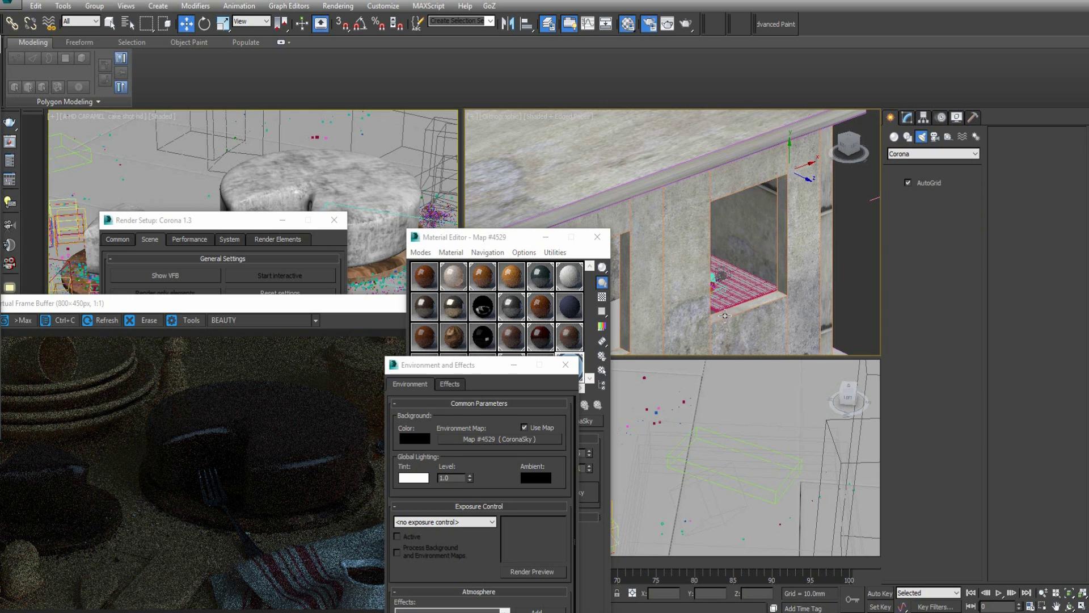
{"action": "left_click_drag", "start_coordinate": [715, 322], "coordinate": [790, 172]}
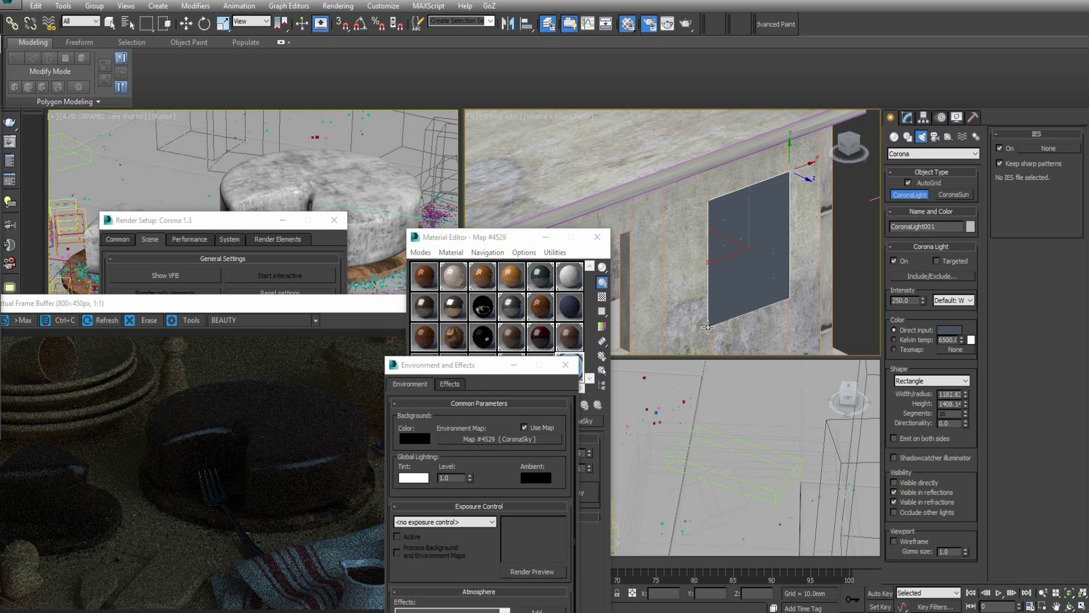
{"action": "right_click", "coordinate": [725, 267]}
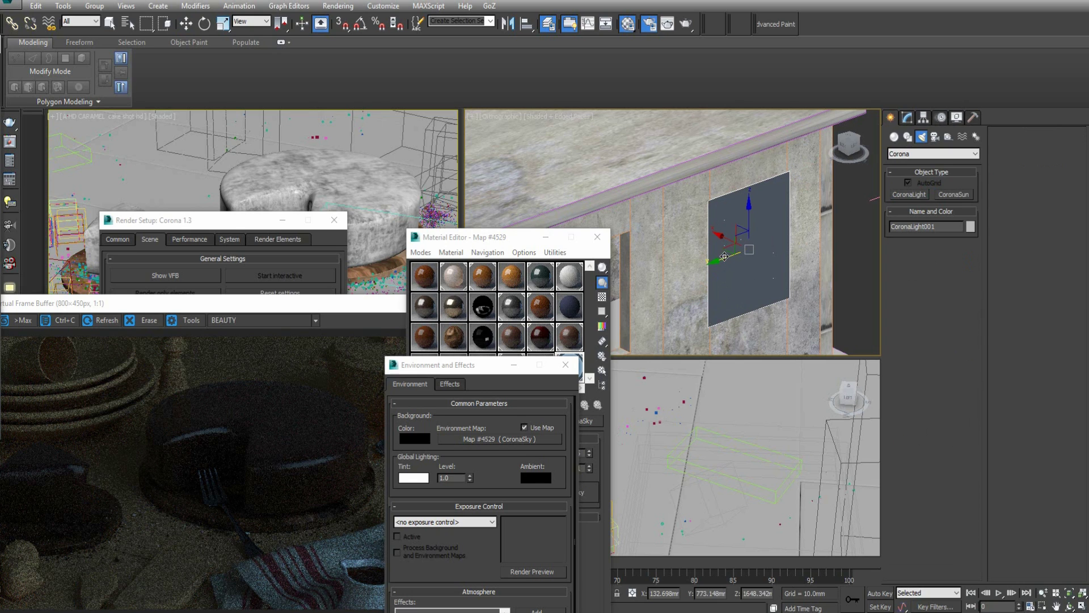
{"action": "middle_click_drag", "start_coordinate": [732, 250], "coordinate": [739, 254], "text": "alt"}
{"action": "key", "text": "w"}
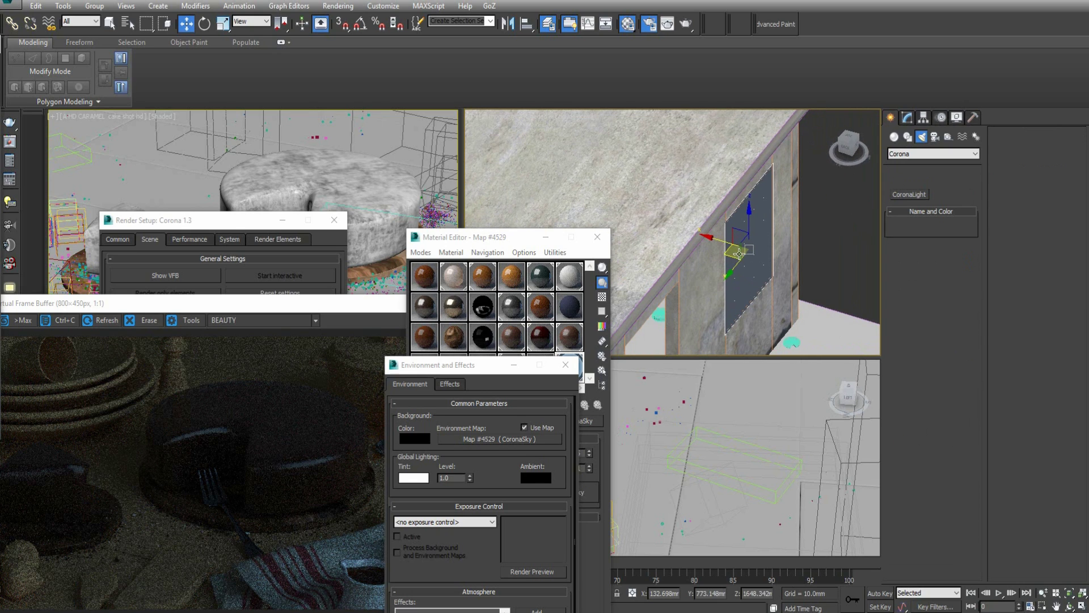
{"action": "left_click_drag", "start_coordinate": [726, 242], "coordinate": [733, 245]}
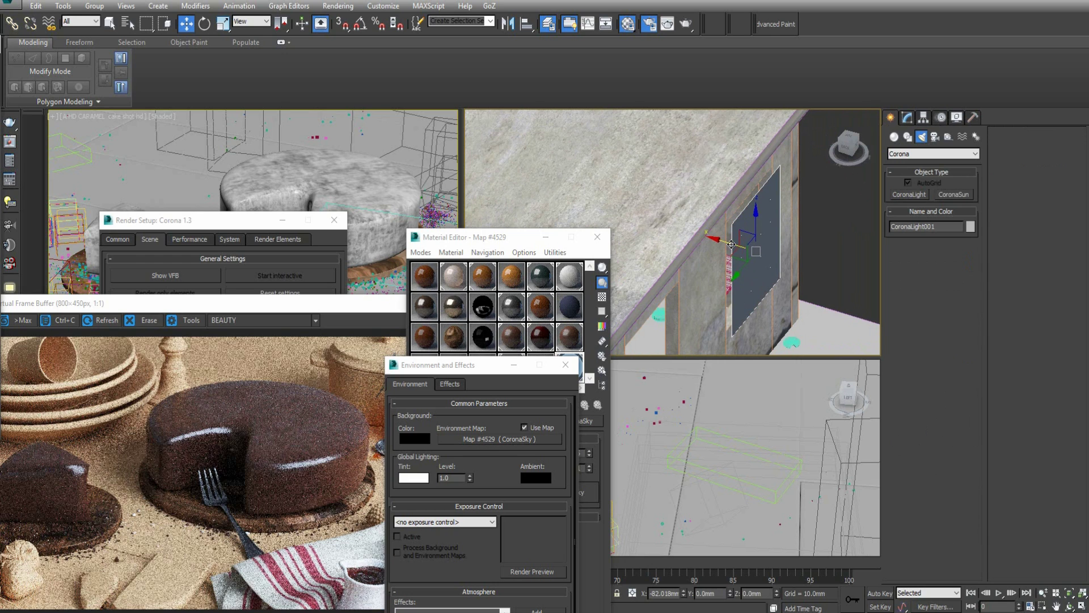
{"action": "left_click", "coordinate": [907, 117]}
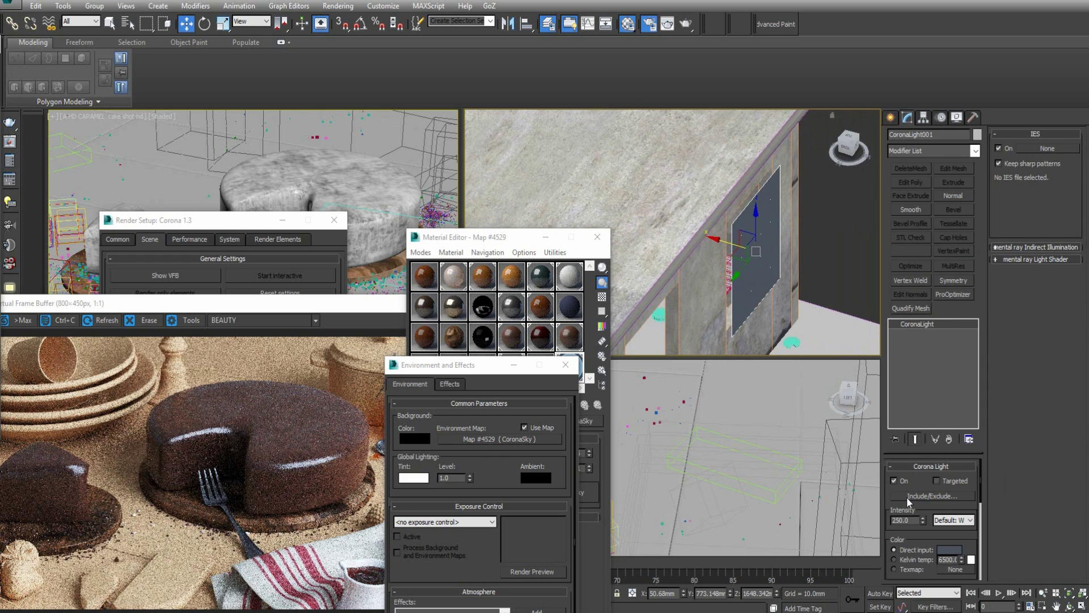
Step: Set the window light's direct colour to pure white (255)
{"action": "left_click", "coordinate": [895, 559]}
{"action": "left_click", "coordinate": [895, 550]}
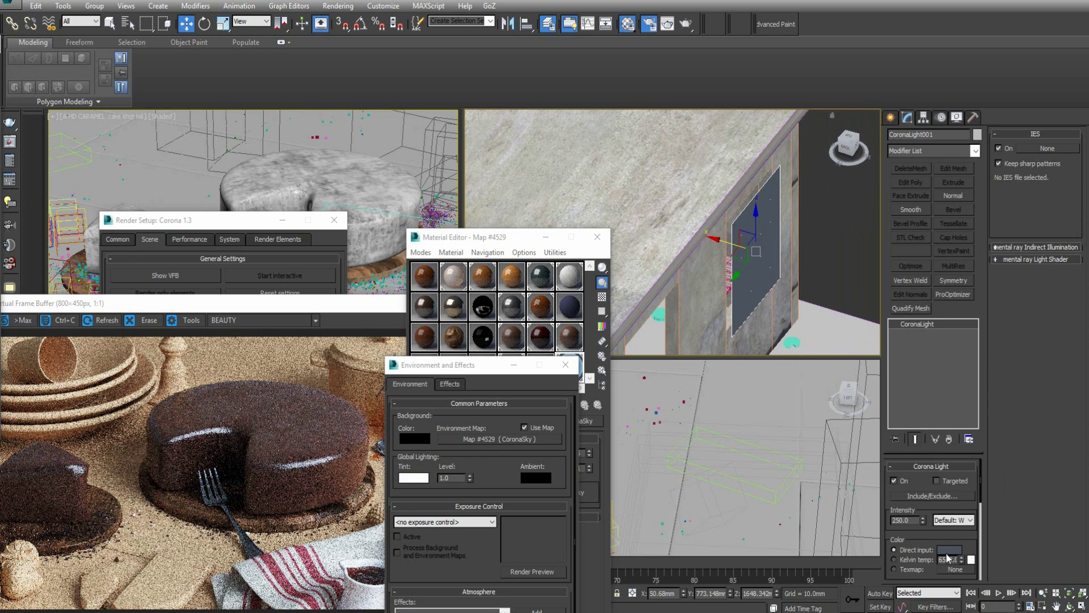
{"action": "left_click", "coordinate": [949, 550]}
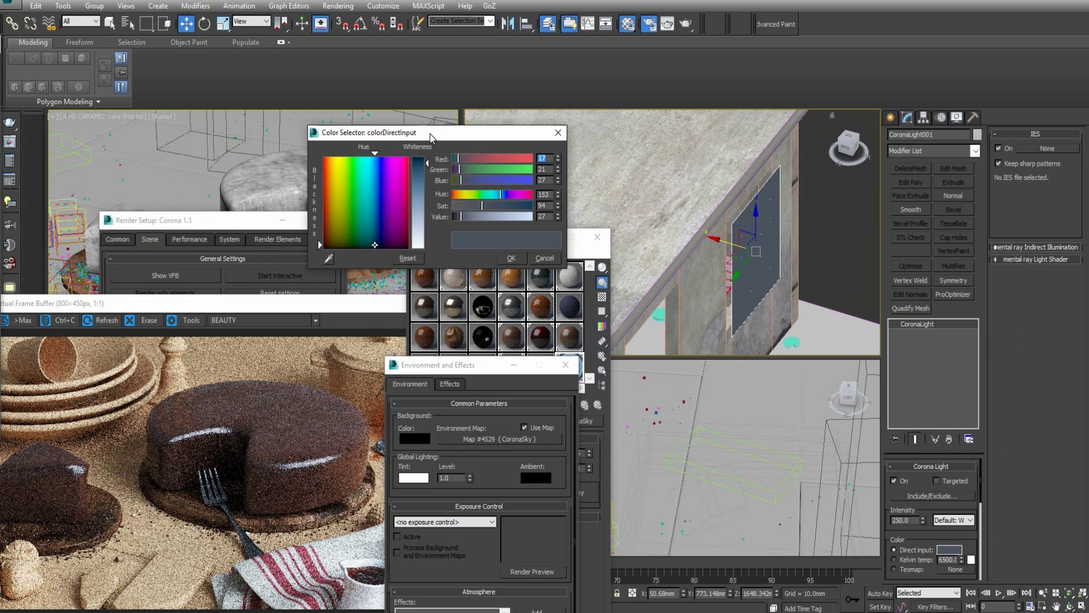
{"action": "left_click_drag", "start_coordinate": [430, 134], "coordinate": [823, 118]}
{"action": "left_click", "coordinate": [824, 229]}
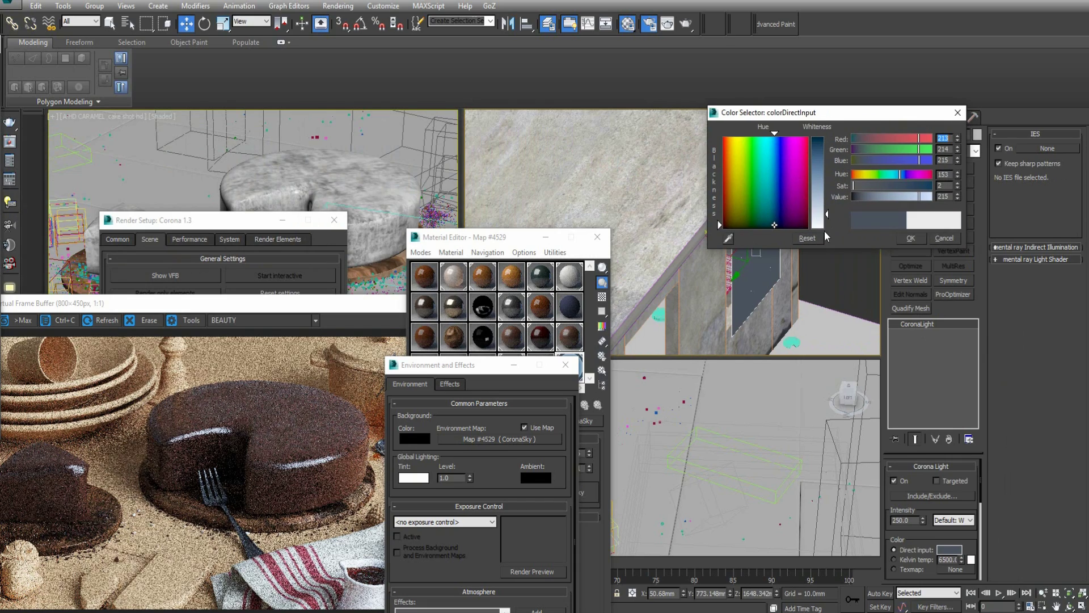
{"action": "left_click", "coordinate": [912, 239]}
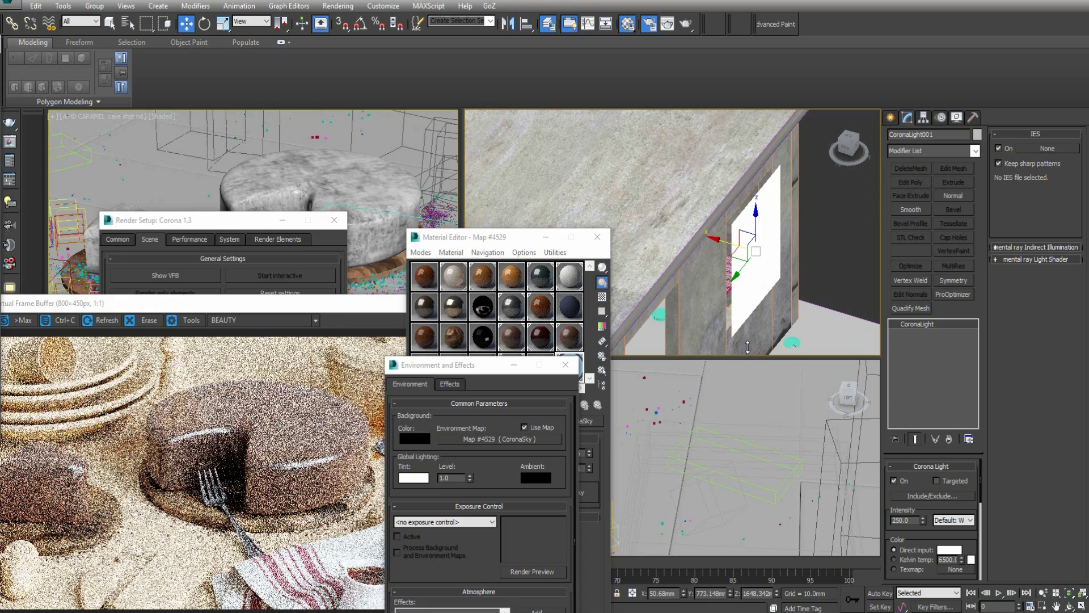
{"action": "left_click_drag", "start_coordinate": [241, 302], "coordinate": [297, 260]}
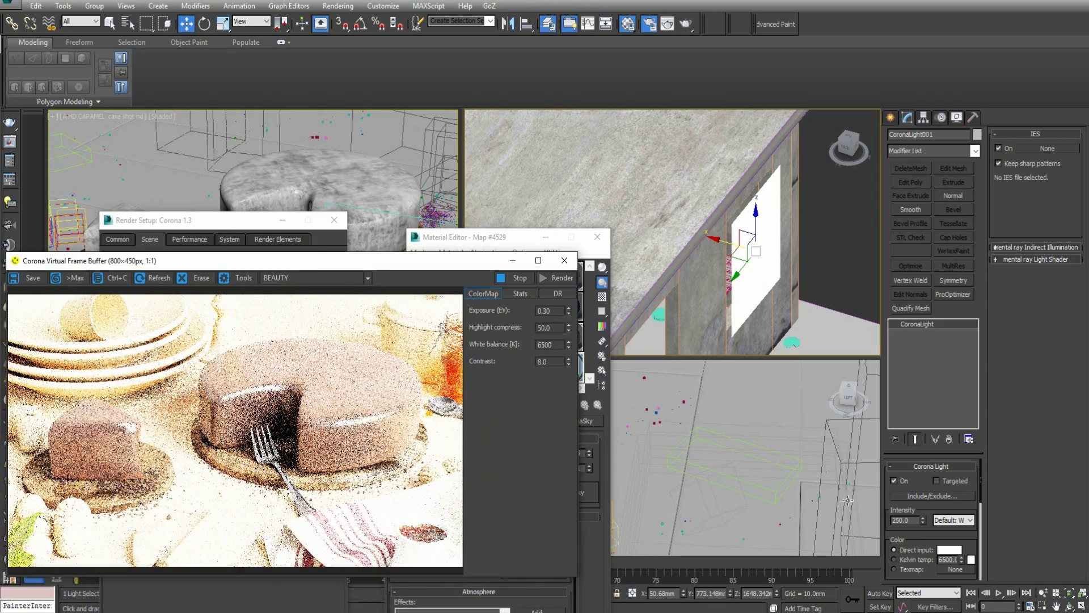
Step: Set the light intensity to 10, then 1.0, and show the layer list
{"action": "double_click", "coordinate": [906, 519]}
{"action": "type", "text": "10"}
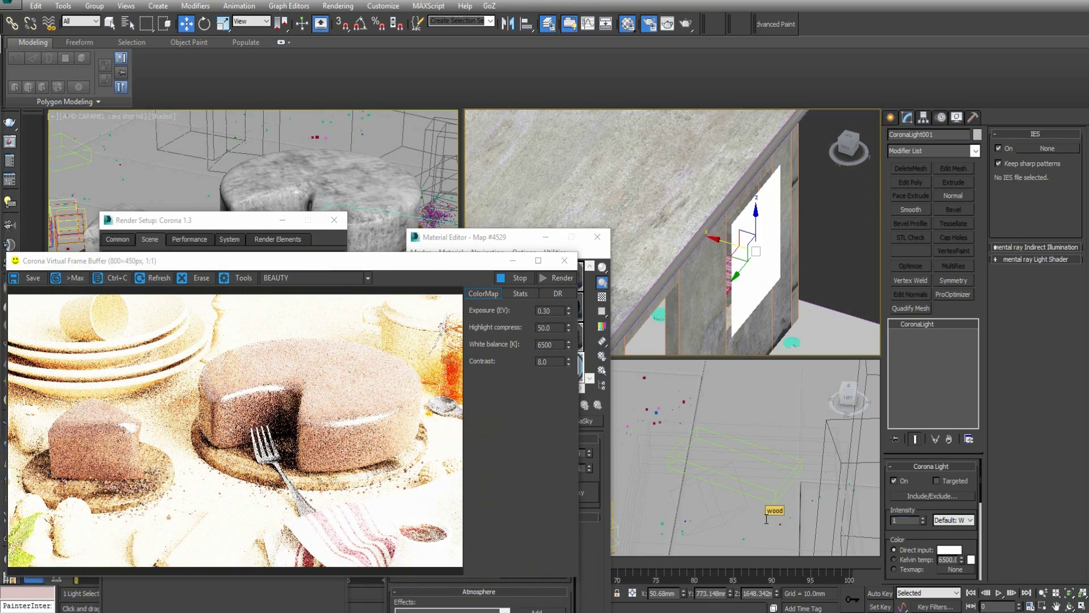
{"action": "key", "text": "Return"}
{"action": "left_click_drag", "start_coordinate": [409, 272], "coordinate": [431, 253]}
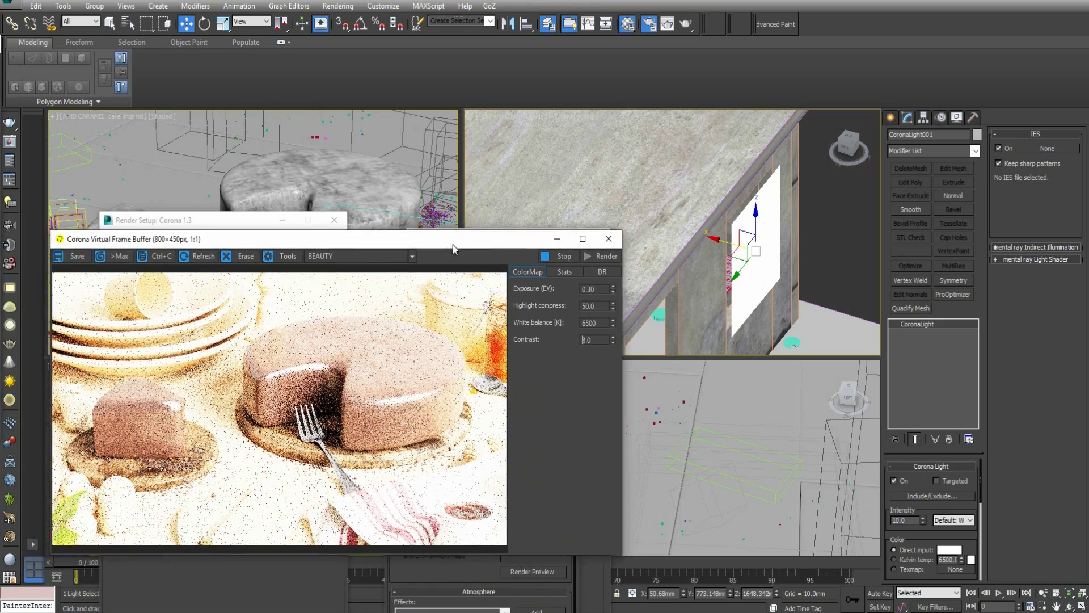
{"action": "left_click_drag", "start_coordinate": [912, 542], "coordinate": [905, 516]}
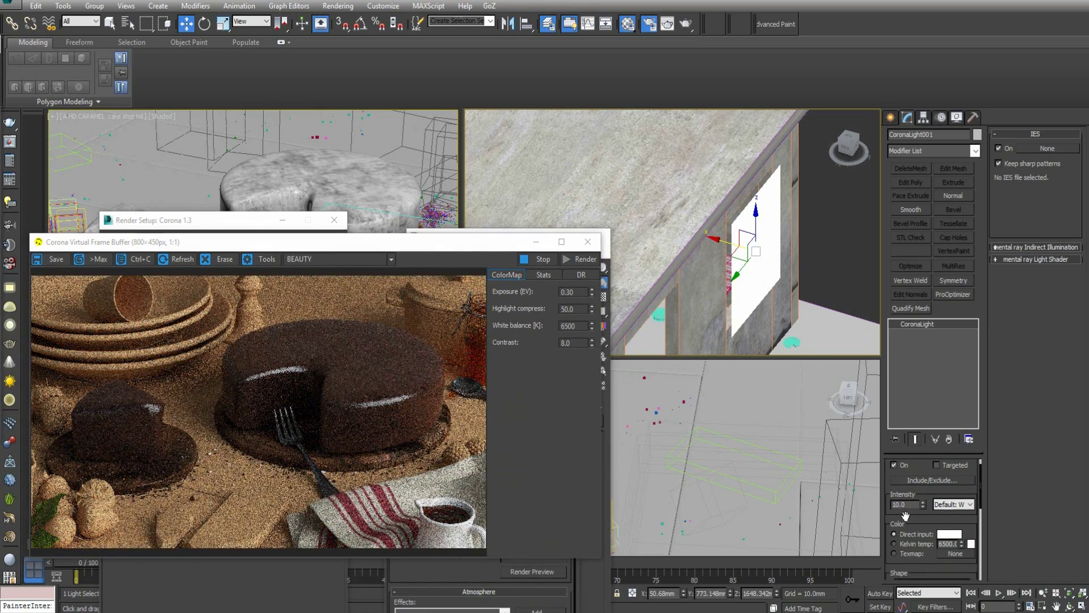
{"action": "type", "text": "1.0"}
{"action": "key", "text": "Return"}
{"action": "left_click_drag", "start_coordinate": [920, 545], "coordinate": [919, 514]}
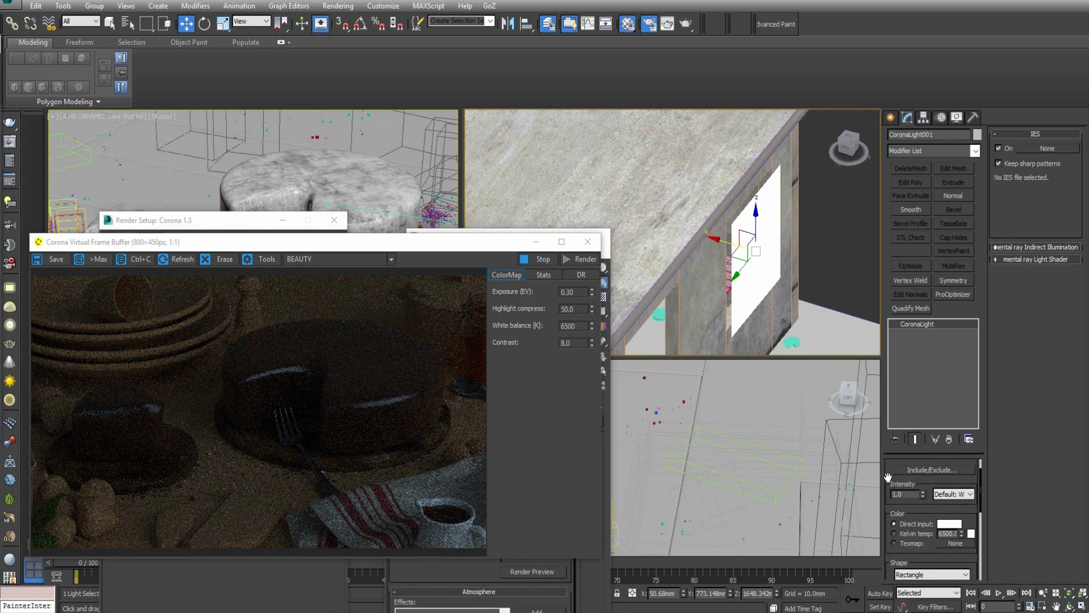
{"action": "left_click_drag", "start_coordinate": [888, 478], "coordinate": [886, 486]}
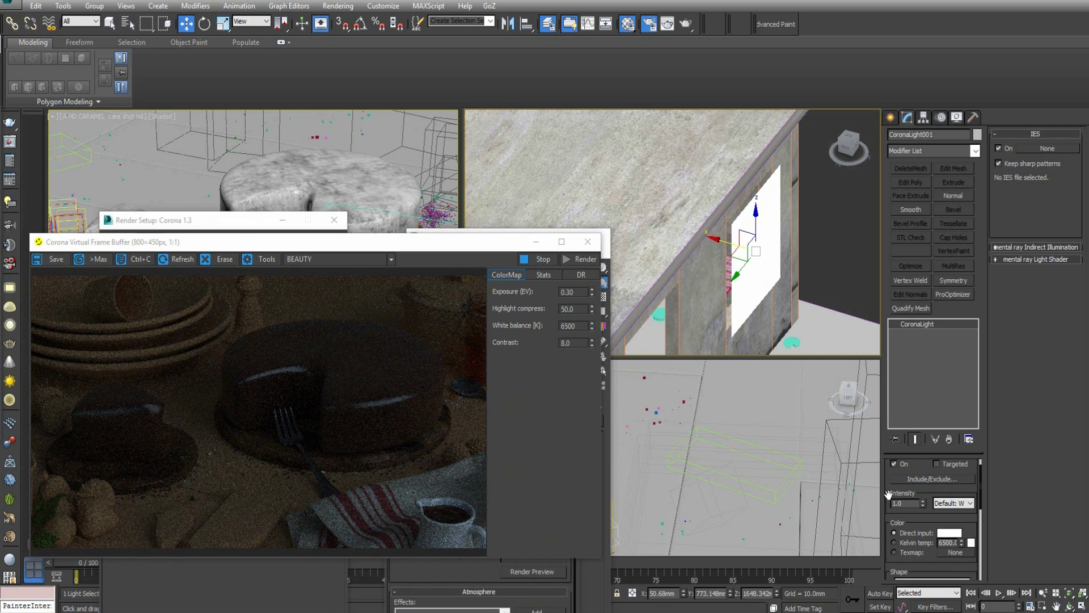
{"action": "left_click_drag", "start_coordinate": [885, 485], "coordinate": [888, 503]}
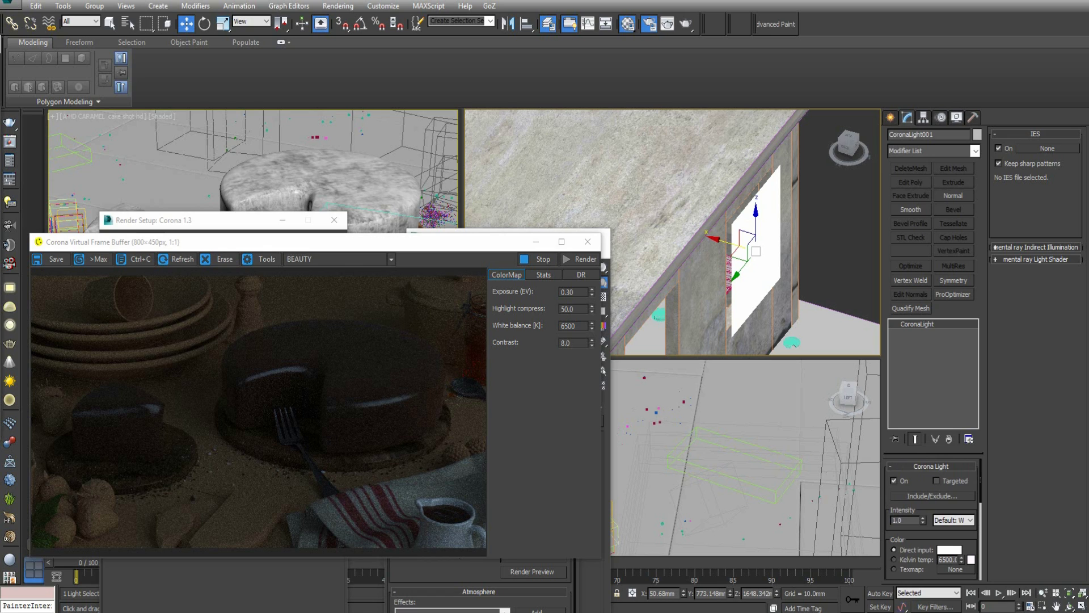
{"action": "left_click", "coordinate": [9, 160]}
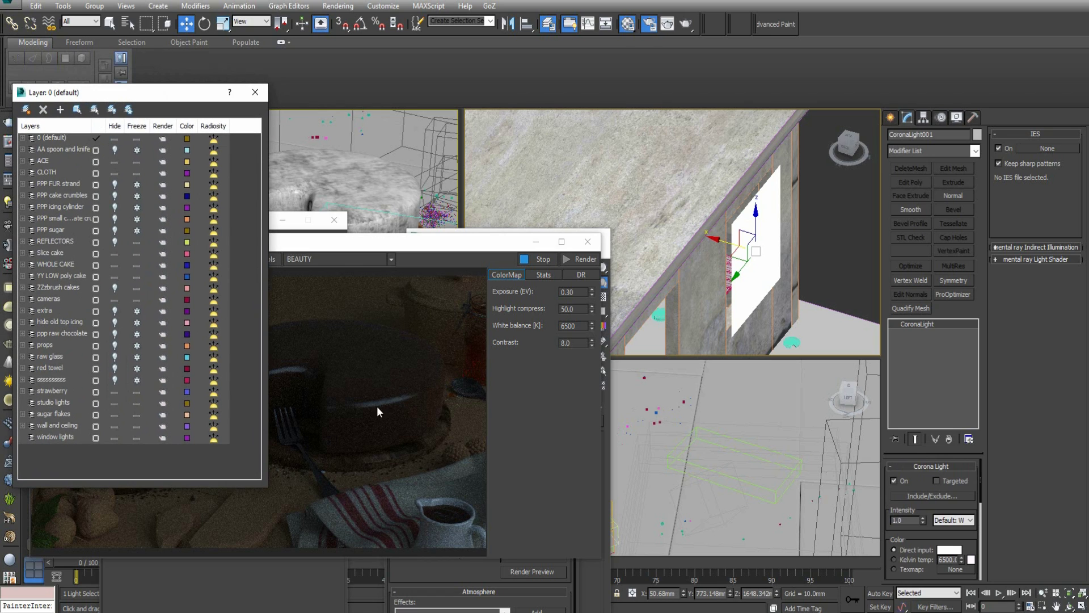
Step: Restore the light intensity to 250 and darken its colour to grey RGB 25
{"action": "left_click", "coordinate": [909, 521]}
{"action": "type", "text": "250"}
{"action": "key", "text": "Return"}
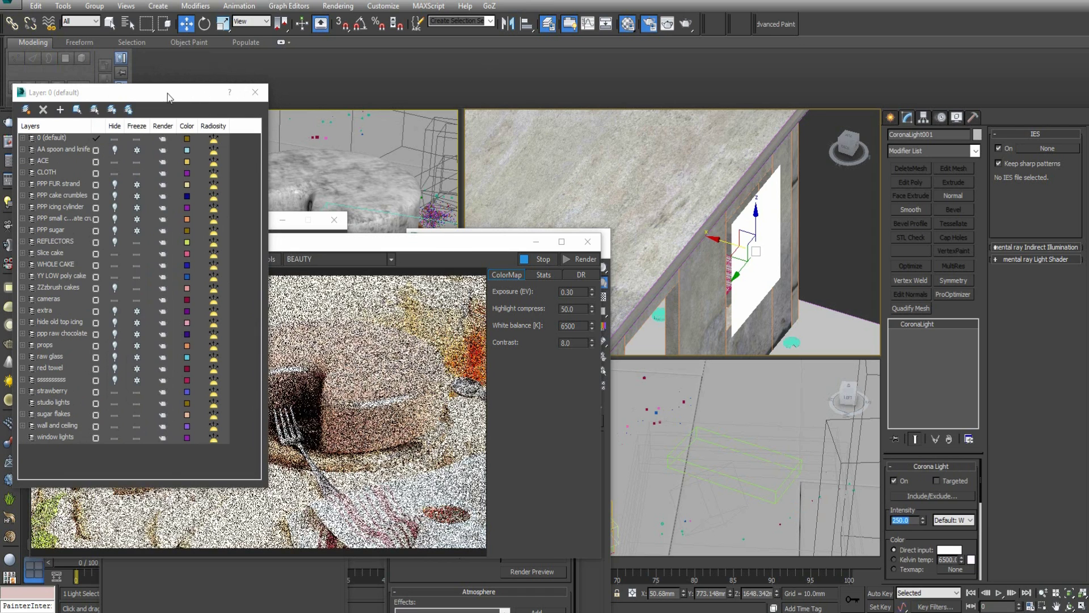
{"action": "left_click", "coordinate": [254, 92]}
{"action": "left_click_drag", "start_coordinate": [339, 247], "coordinate": [391, 227]}
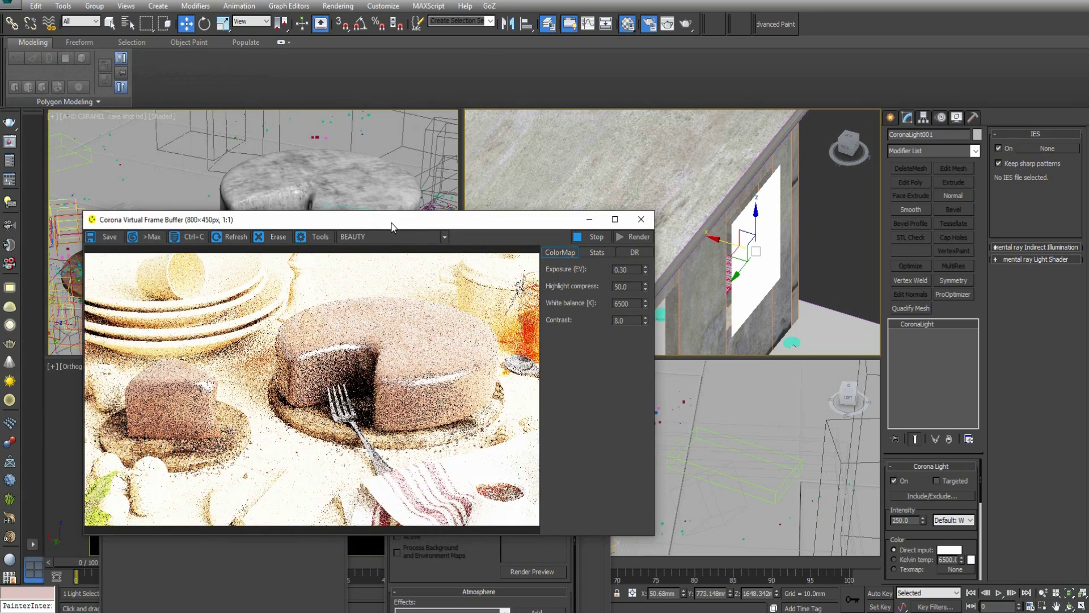
{"action": "left_click", "coordinate": [950, 550]}
{"action": "left_click", "coordinate": [823, 149]}
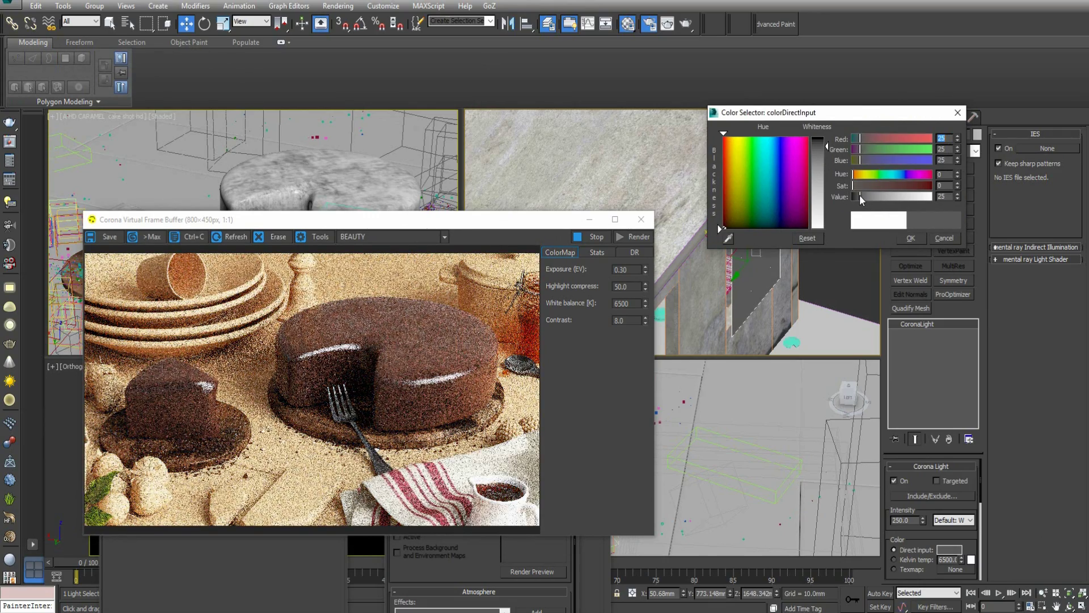
Step: Change the light colour to dark blue-grey RGB 15, 19, 25 in the Color Selector
{"action": "left_click", "coordinate": [859, 195]}
{"action": "left_click", "coordinate": [774, 221]}
{"action": "left_click_drag", "start_coordinate": [774, 220], "coordinate": [775, 224]}
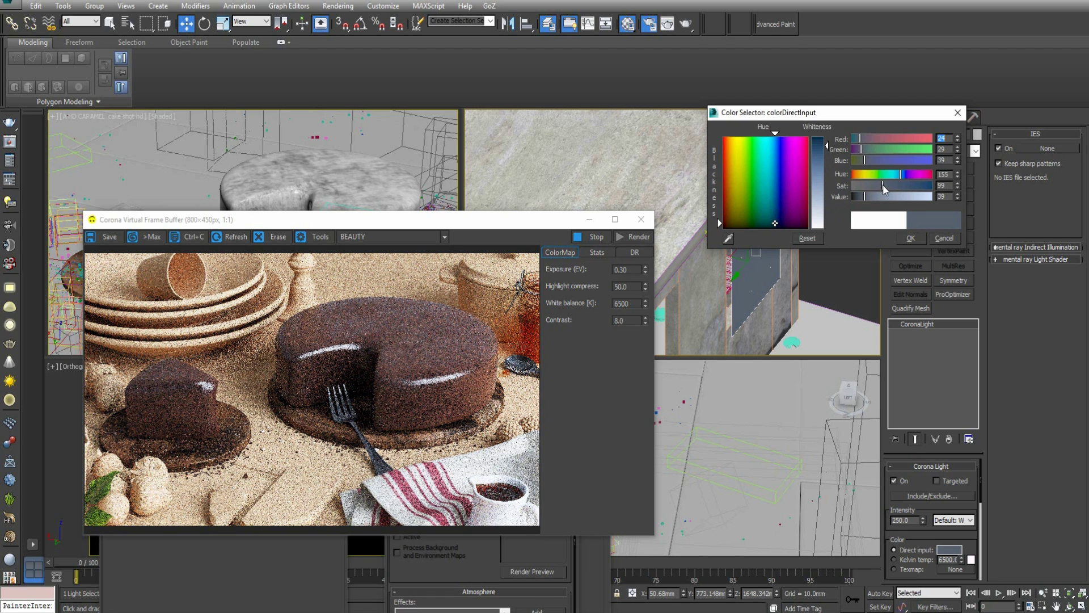
{"action": "left_click_drag", "start_coordinate": [862, 196], "coordinate": [860, 199]}
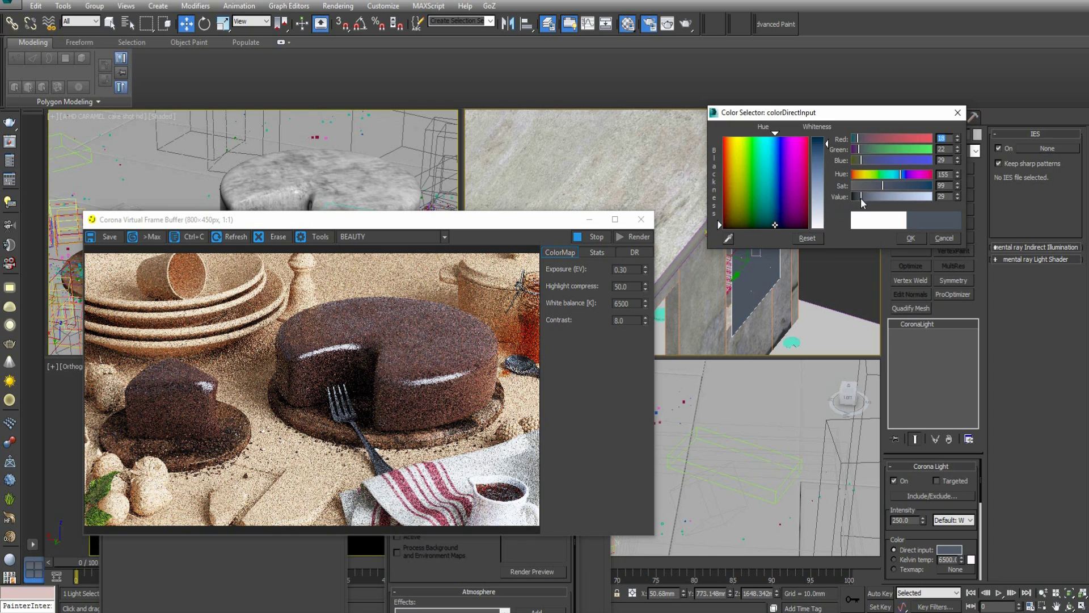
{"action": "left_click", "coordinate": [908, 238]}
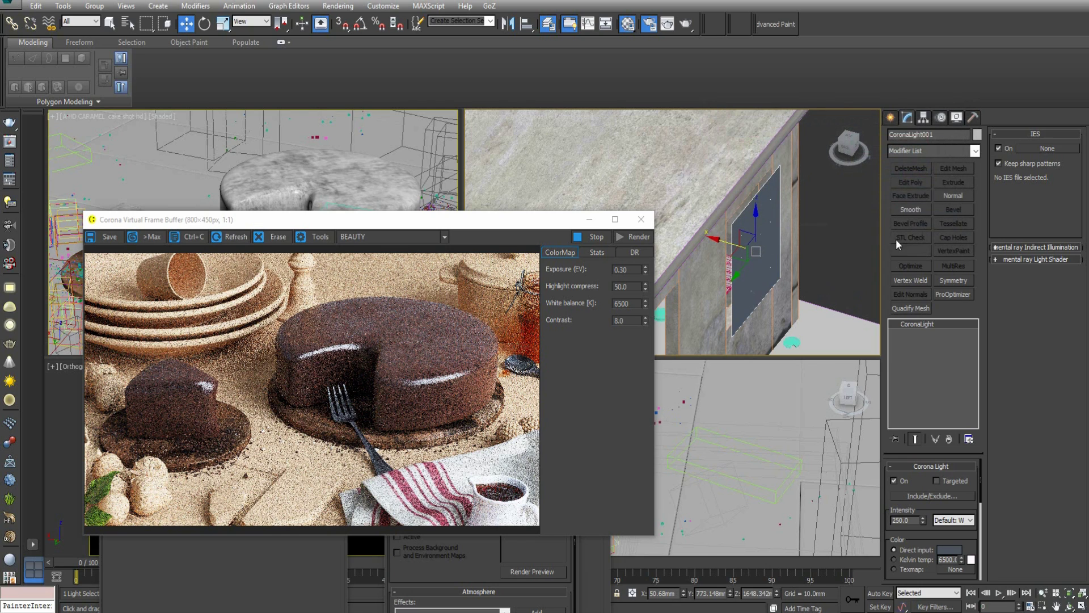
{"action": "left_click", "coordinate": [951, 550]}
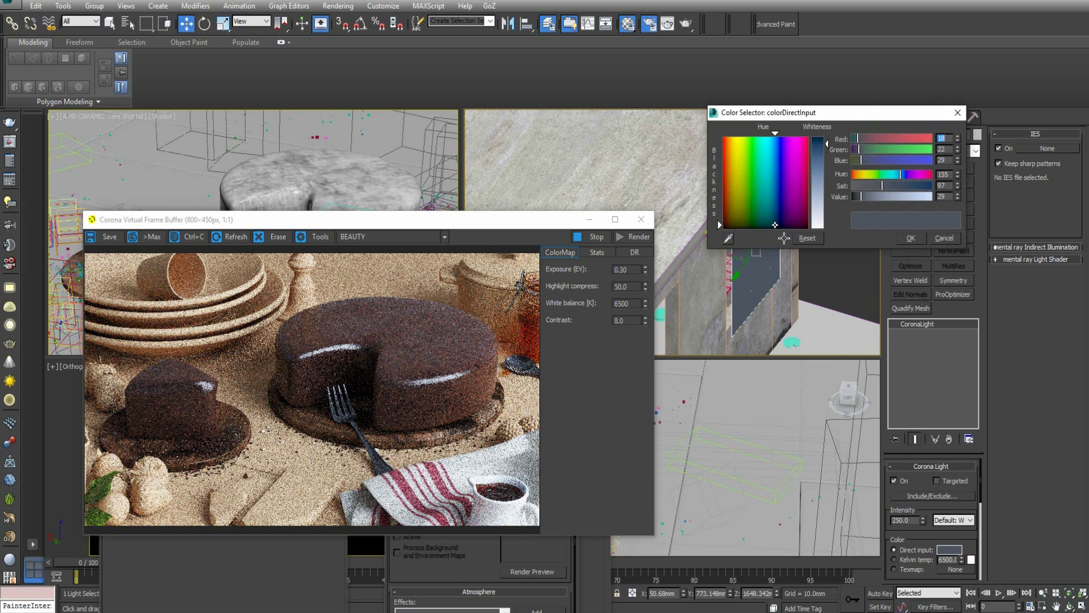
{"action": "left_click", "coordinate": [910, 237]}
Step: Shift-drag a copy of the window light along the wall, creating CoronaLight002
{"action": "left_click_drag", "start_coordinate": [481, 217], "coordinate": [355, 287]}
{"action": "scroll", "coordinate": [736, 203], "scroll_direction": "down", "scroll_amount": 3}
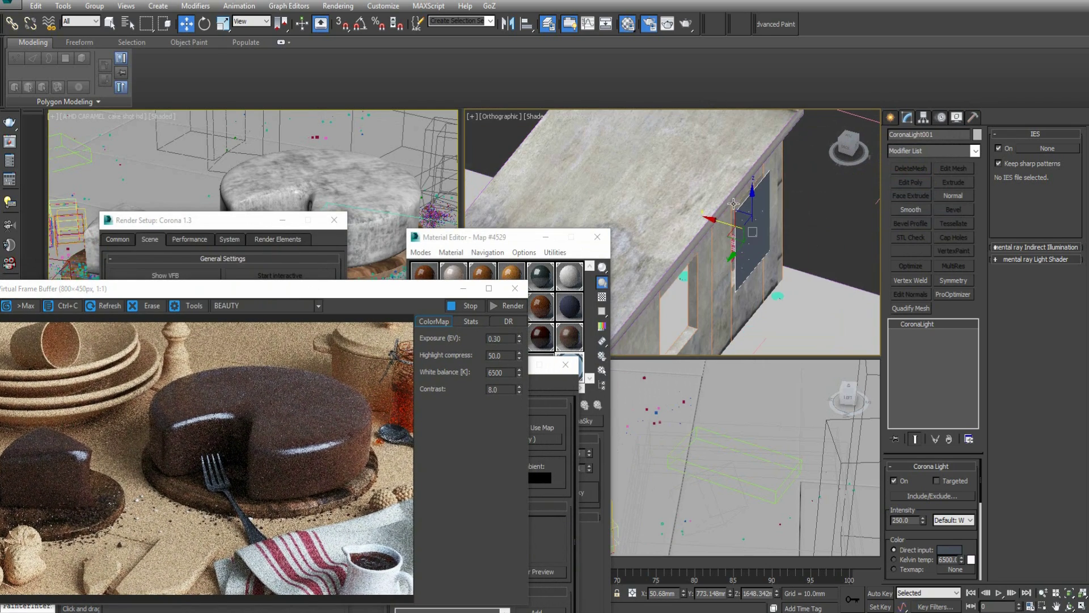
{"action": "scroll", "coordinate": [737, 233], "scroll_direction": "up", "scroll_amount": 3}
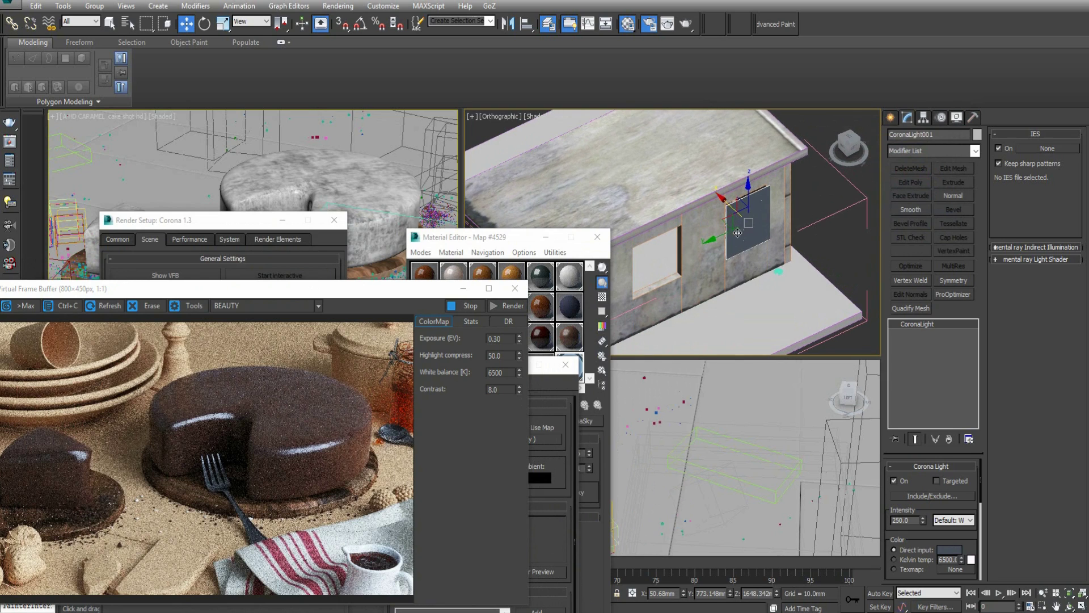
{"action": "mouse_move", "coordinate": [716, 241]}
{"action": "left_mouse_down", "text": "shift"}
{"action": "mouse_move", "coordinate": [630, 269]}
{"action": "mouse_move", "coordinate": [649, 264]}
{"action": "left_mouse_up", "text": "shift"}
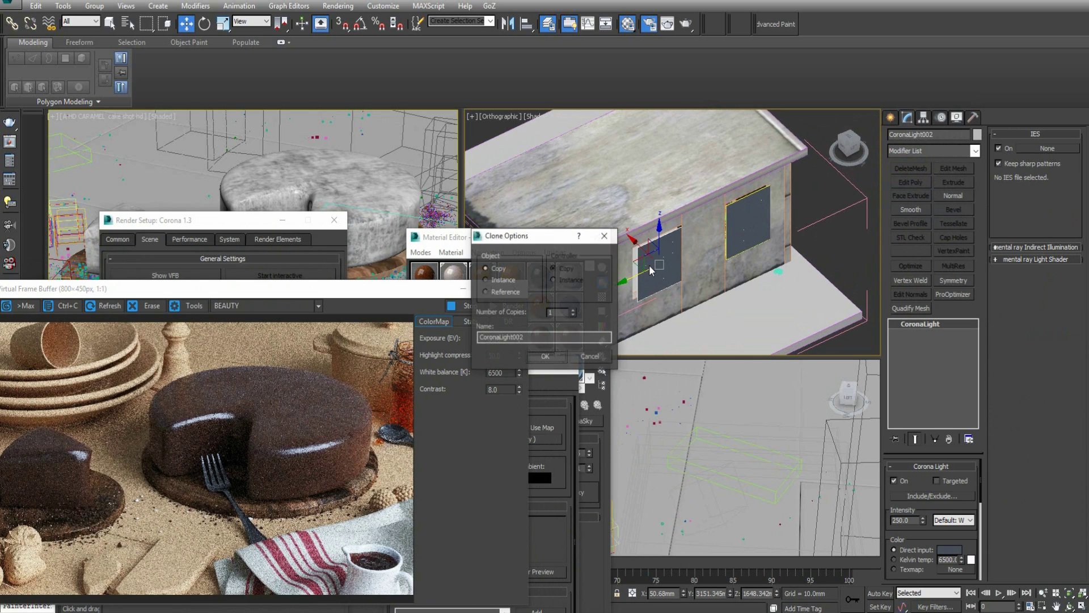
{"action": "left_click", "coordinate": [544, 357]}
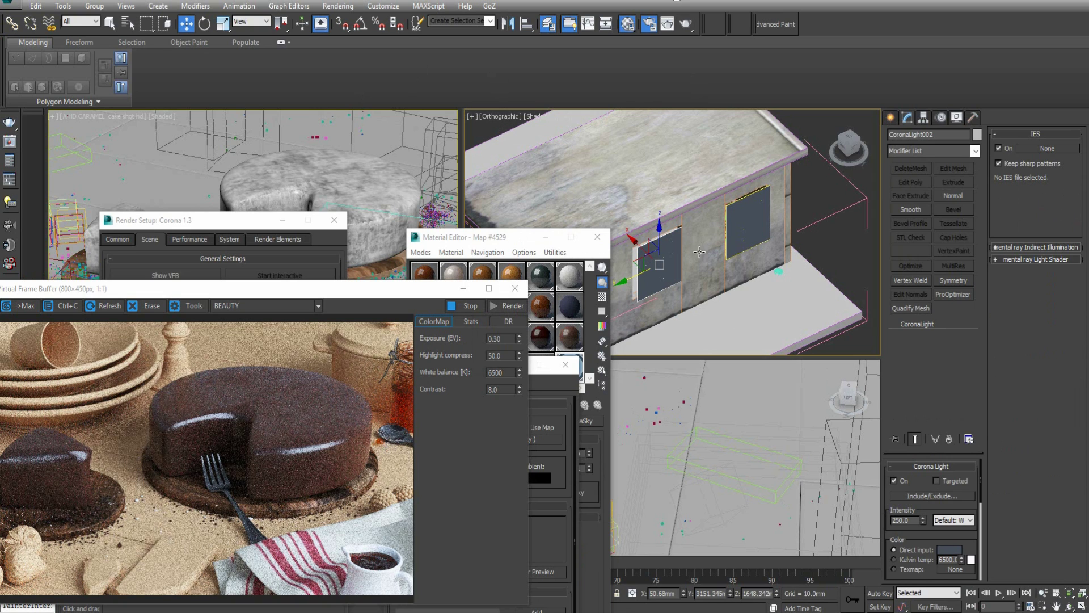
Step: Give the copied light intensity 30 and a pale grey colour
{"action": "type", "text": "30"}
{"action": "key", "text": "Return"}
{"action": "left_click", "coordinate": [949, 550]}
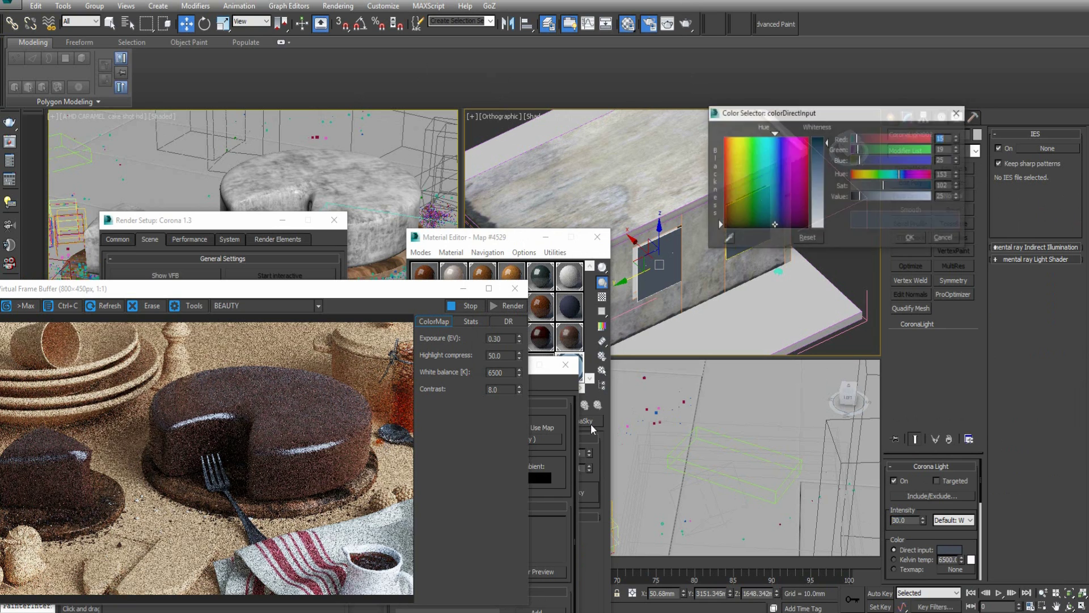
{"action": "left_click", "coordinate": [827, 178]}
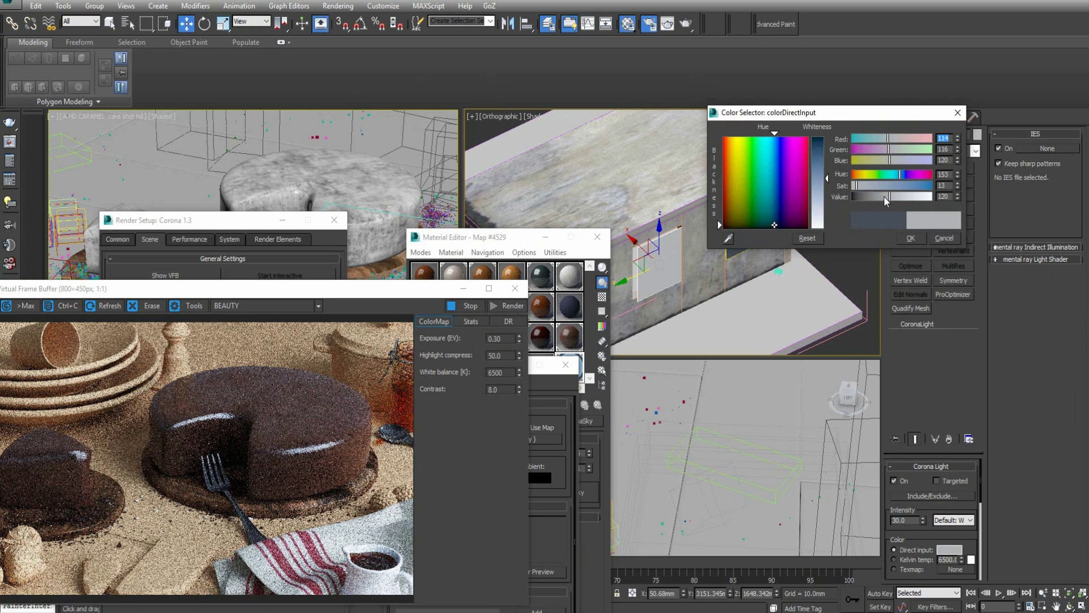
{"action": "left_click", "coordinate": [910, 238]}
Step: Shift-drag the light onto the house's side window to copy it
{"action": "scroll", "coordinate": [754, 231], "scroll_direction": "down", "scroll_amount": 5}
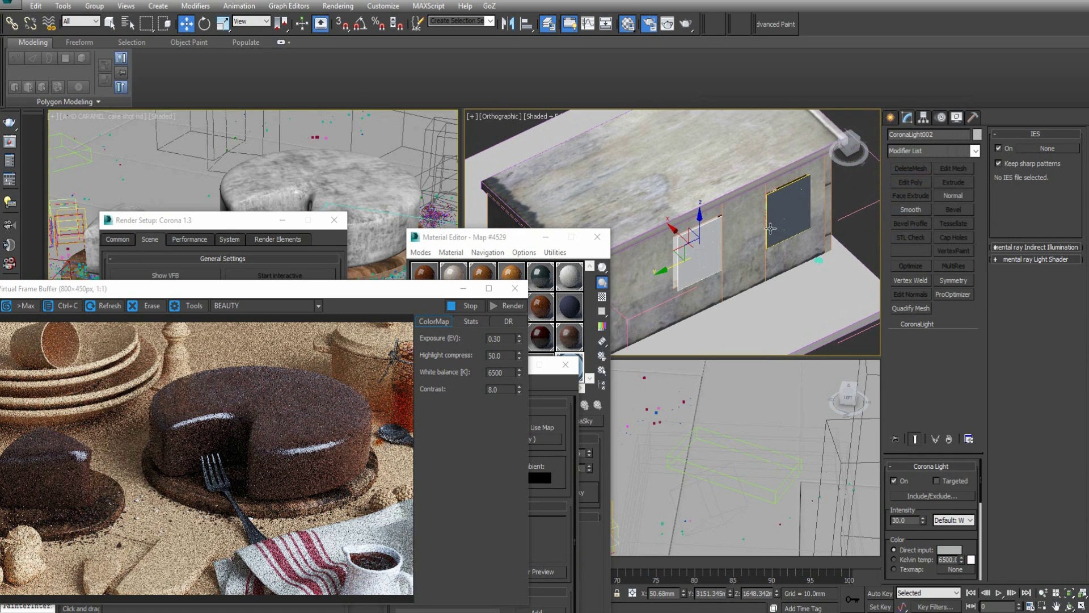
{"action": "middle_click_drag", "start_coordinate": [757, 233], "coordinate": [772, 260], "text": "alt"}
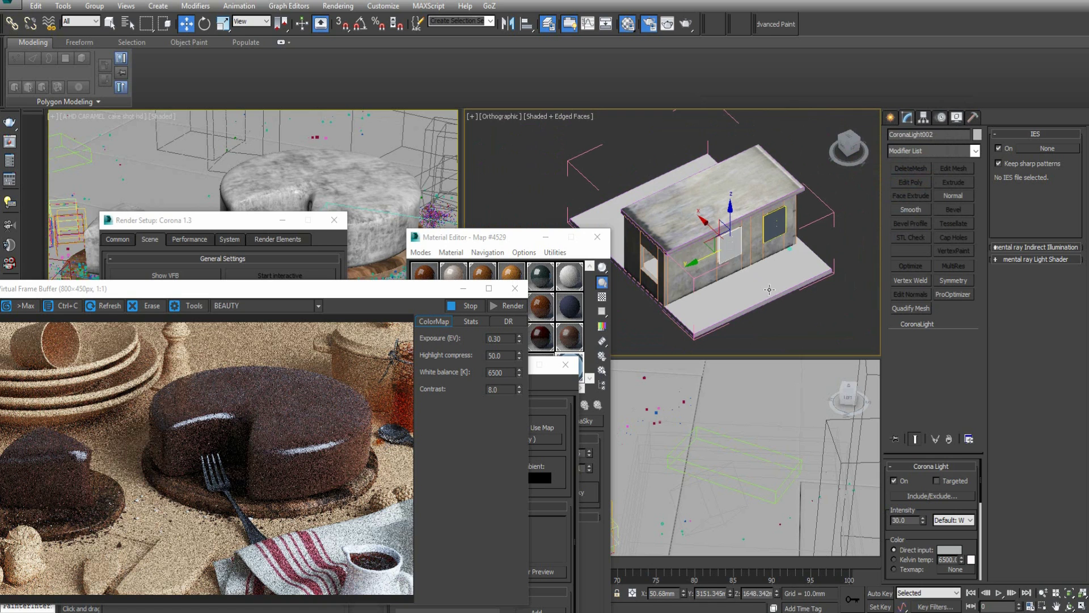
{"action": "scroll", "coordinate": [734, 262], "scroll_direction": "up", "scroll_amount": 4}
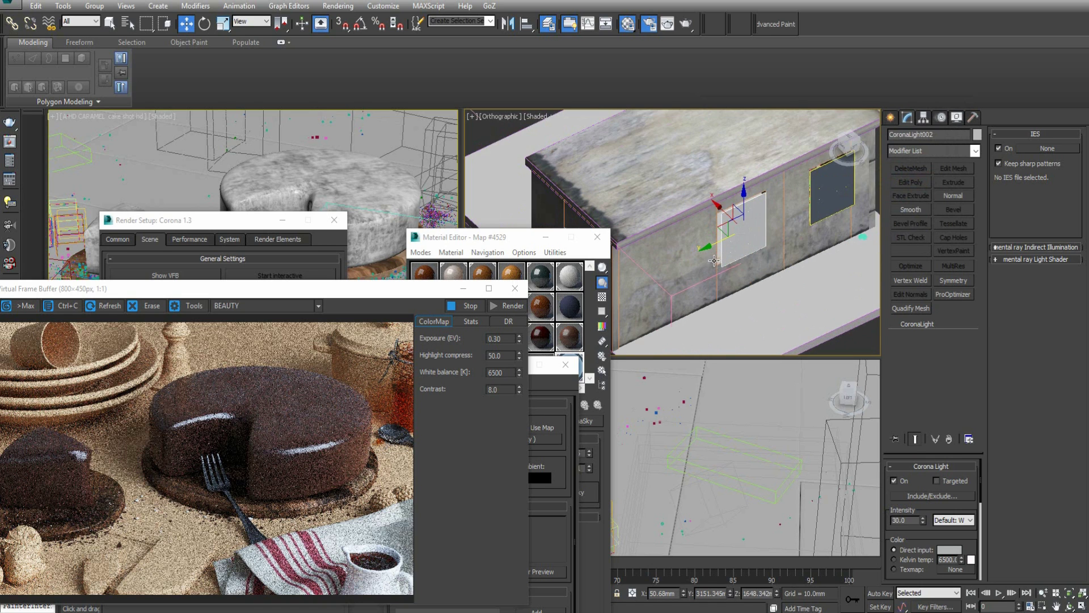
{"action": "middle_click_drag", "start_coordinate": [743, 278], "coordinate": [785, 137], "text": "alt"}
{"action": "left_click_drag", "start_coordinate": [761, 190], "coordinate": [619, 349], "text": "shift"}
Step: Confirm the copy as CoronaLight003 and view the wall in wireframe Top view
{"action": "left_click", "coordinate": [546, 356]}
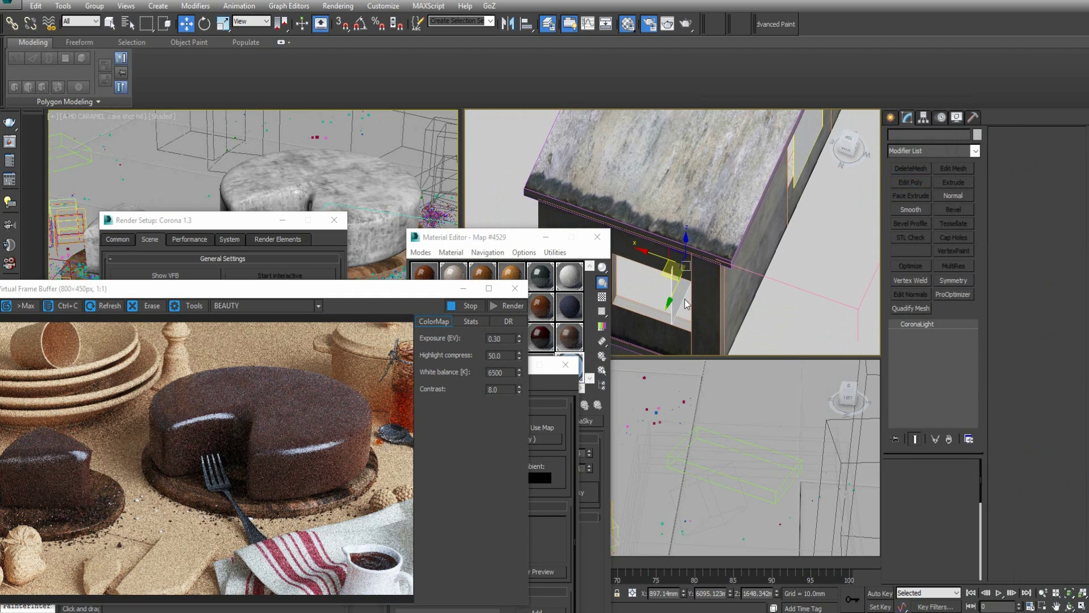
{"action": "middle_click_drag", "start_coordinate": [681, 301], "coordinate": [703, 267]}
{"action": "key", "text": "e"}
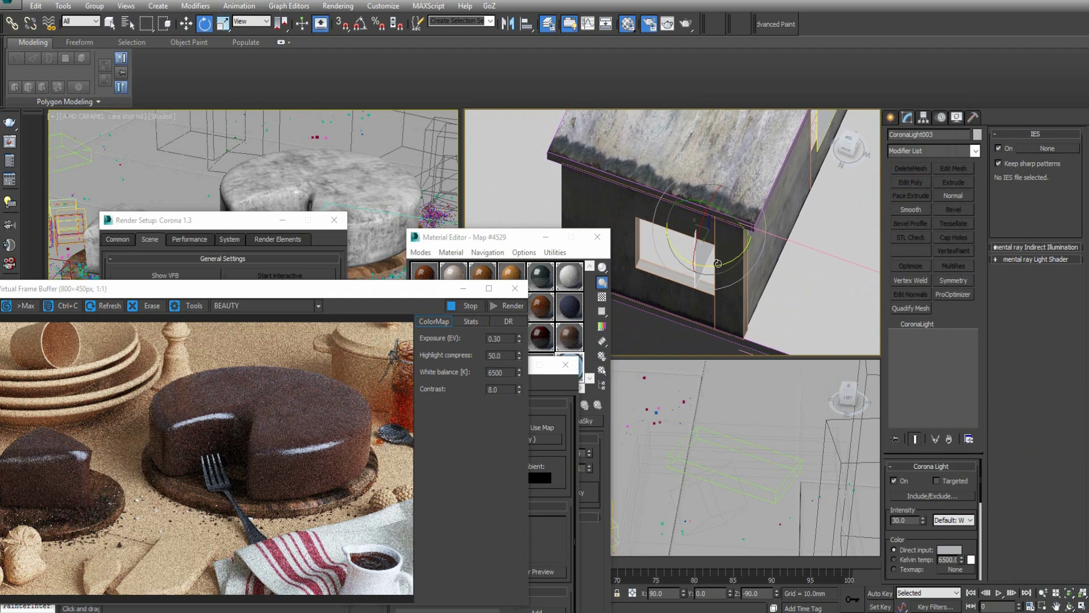
{"action": "key", "text": "t"}
{"action": "key", "text": "F3"}
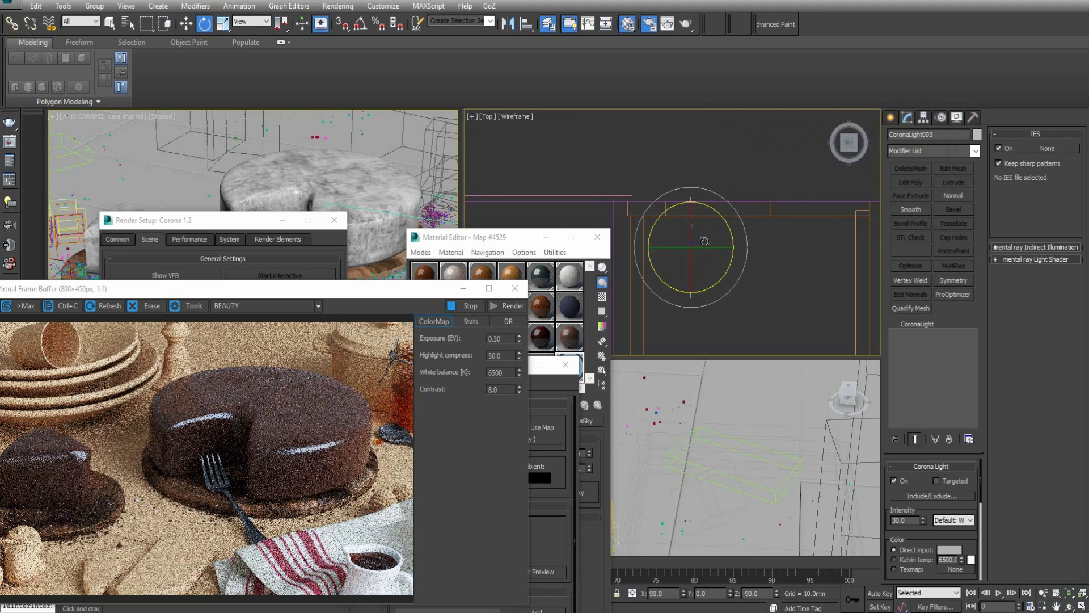
Step: Rotate the copied light about ten degrees on Z and slide it up along the wall
{"action": "left_click_drag", "start_coordinate": [506, 237], "coordinate": [31, 232]}
{"action": "left_click", "coordinate": [62, 226]}
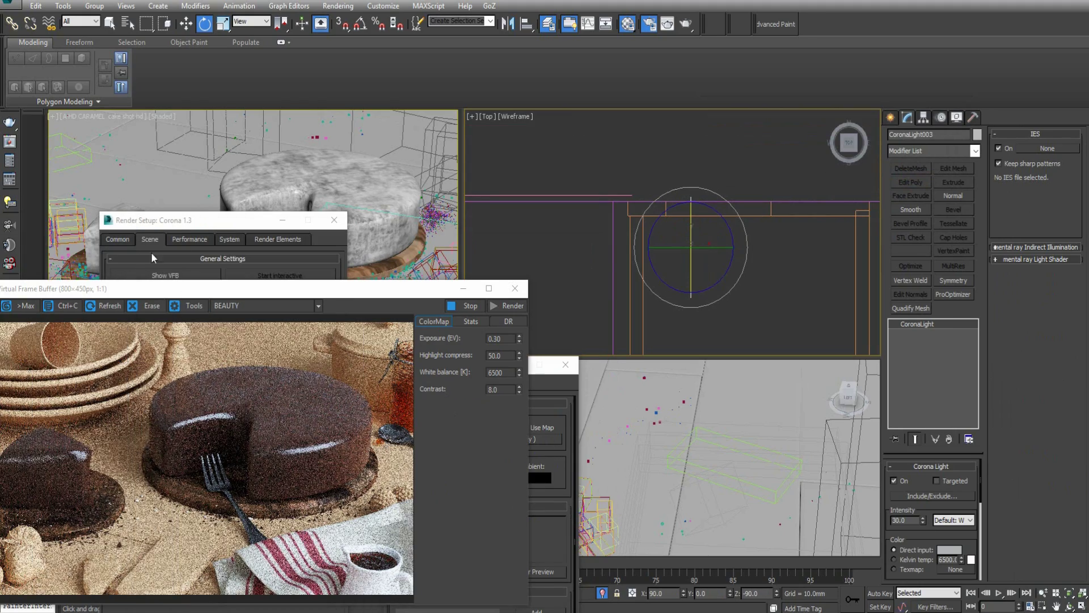
{"action": "left_click_drag", "start_coordinate": [203, 226], "coordinate": [0, 93]}
{"action": "left_click_drag", "start_coordinate": [370, 294], "coordinate": [441, 306]}
{"action": "left_click_drag", "start_coordinate": [709, 219], "coordinate": [777, 311]}
{"action": "key", "text": "w"}
{"action": "left_click_drag", "start_coordinate": [710, 228], "coordinate": [734, 177]}
Step: Orbit back into a 3D view of the room with Shaded + Edged Faces
{"action": "left_click_drag", "start_coordinate": [404, 293], "coordinate": [360, 428]}
{"action": "scroll", "coordinate": [684, 185], "scroll_direction": "down", "scroll_amount": 2}
{"action": "middle_click_drag", "start_coordinate": [647, 202], "coordinate": [695, 218], "text": "alt"}
{"action": "key", "text": "F3"}
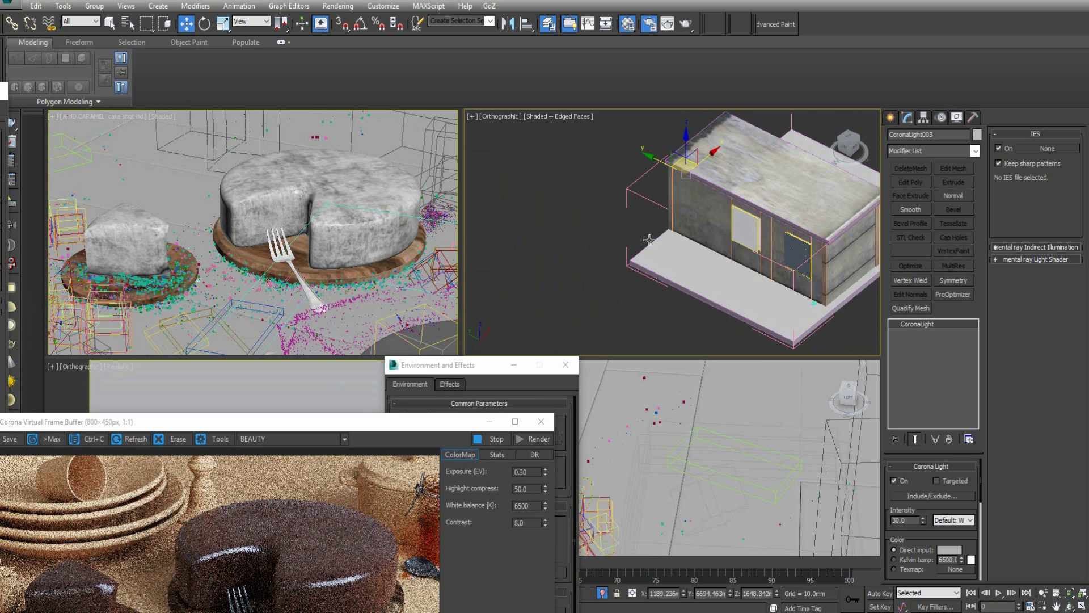
{"action": "scroll", "coordinate": [736, 240], "scroll_direction": "up", "scroll_amount": 2}
{"action": "left_click", "coordinate": [817, 258]}
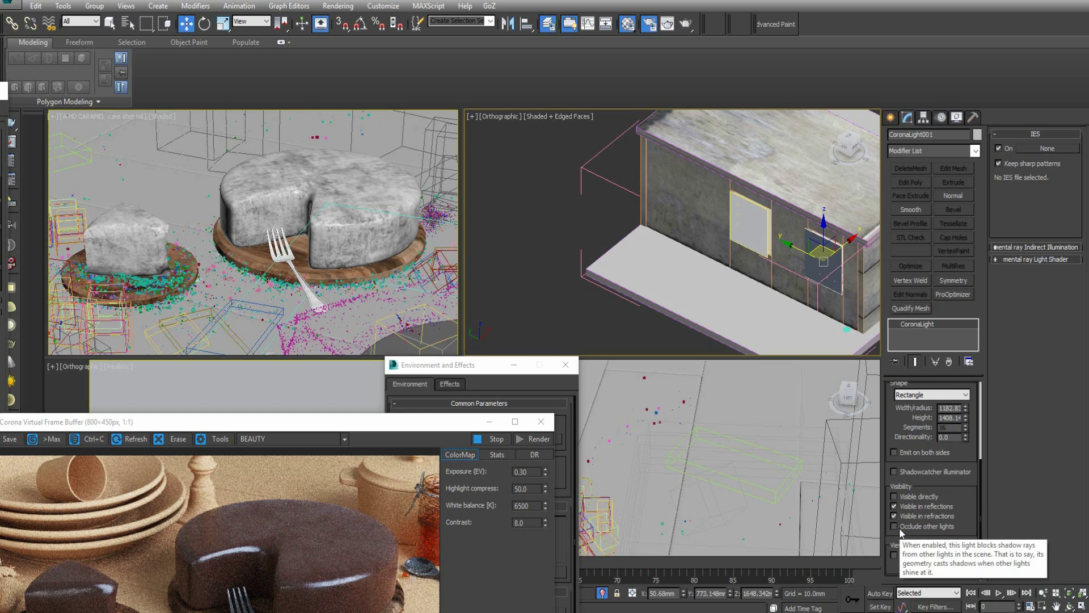
{"action": "middle_click_drag", "start_coordinate": [721, 248], "coordinate": [819, 270], "text": "alt"}
{"action": "scroll", "coordinate": [820, 274], "scroll_direction": "down", "scroll_amount": 2}
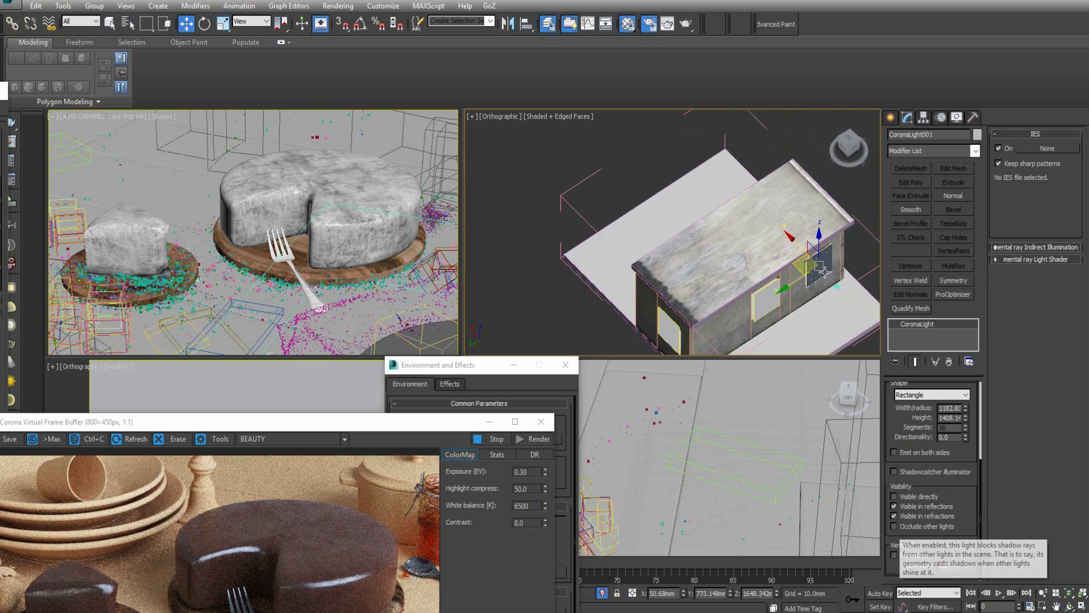
{"action": "middle_click_drag", "start_coordinate": [748, 261], "coordinate": [704, 255]}
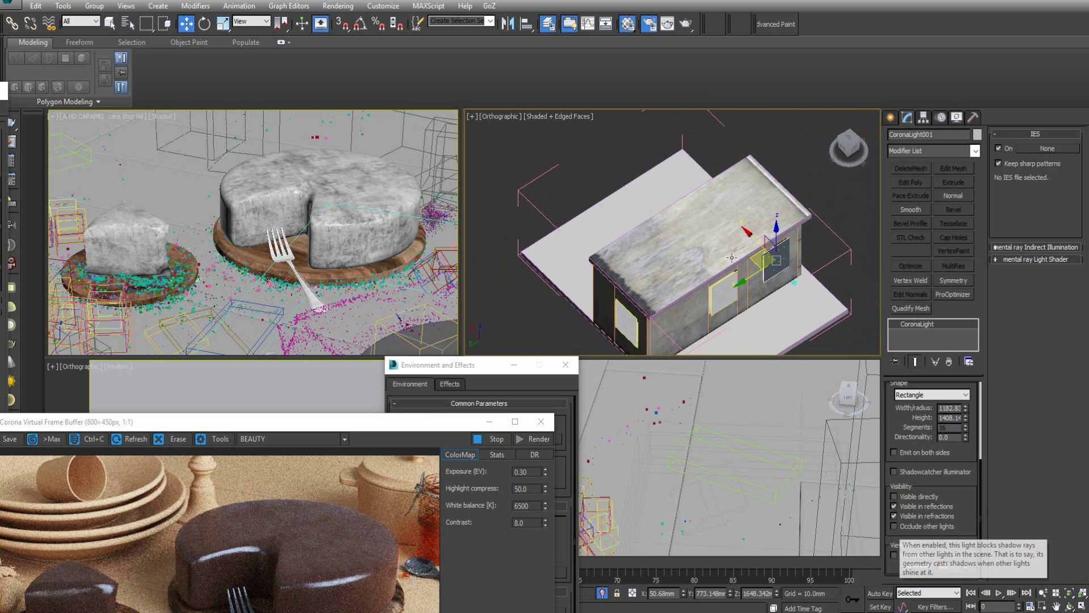
{"action": "scroll", "coordinate": [766, 267], "scroll_direction": "up", "scroll_amount": 5}
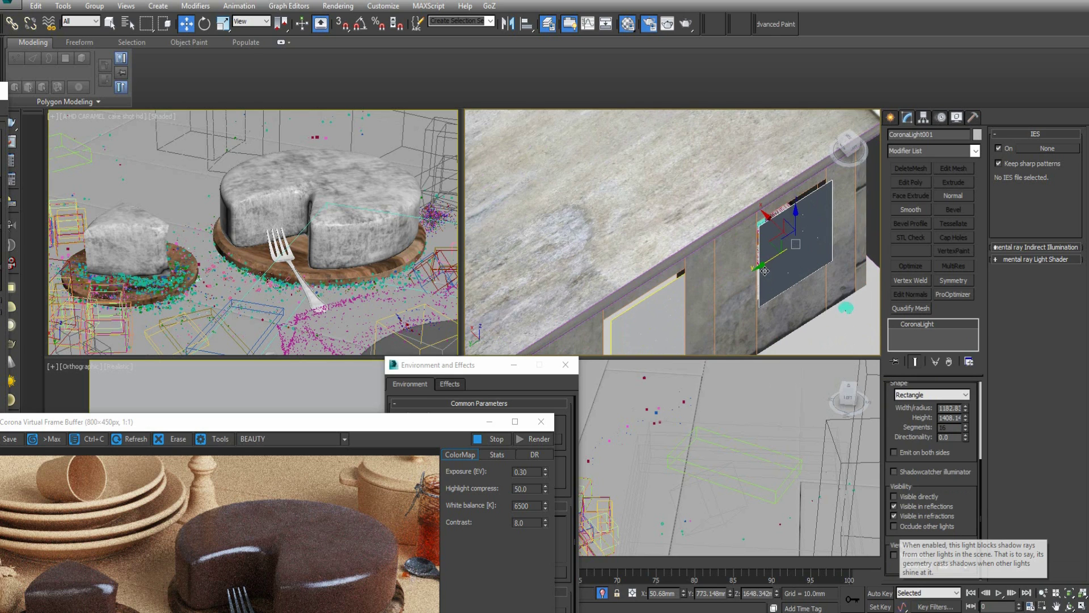
{"action": "scroll", "coordinate": [769, 262], "scroll_direction": "down", "scroll_amount": 1}
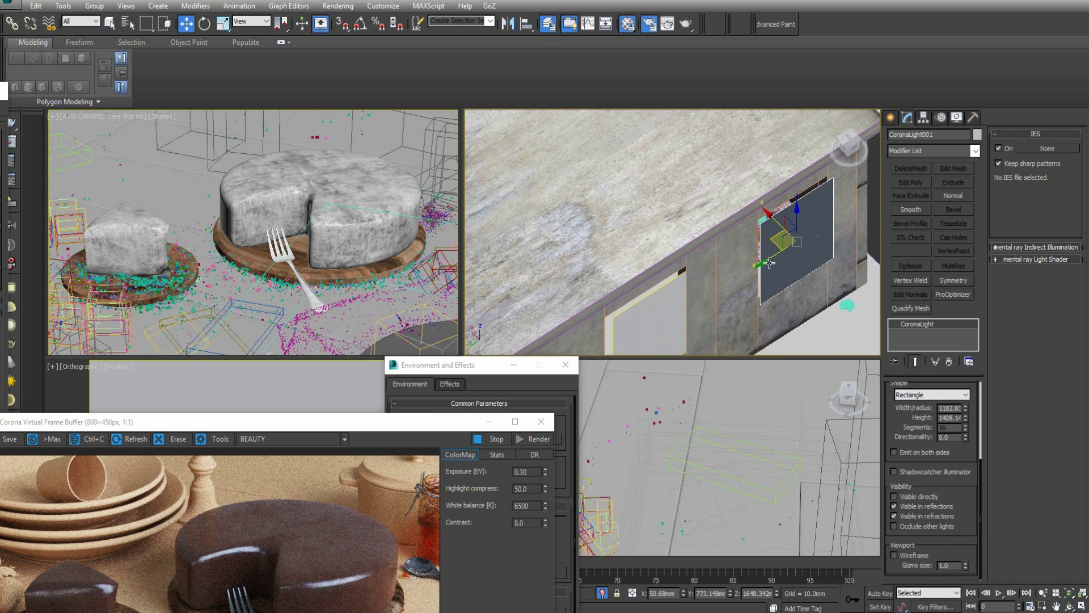
{"action": "left_click_drag", "start_coordinate": [307, 429], "coordinate": [643, 254]}
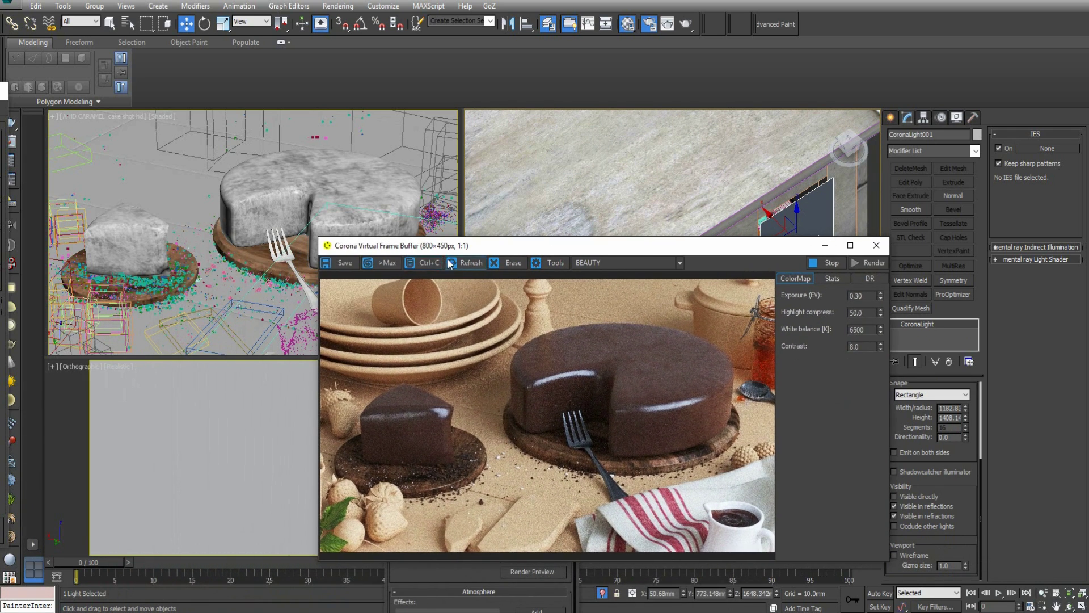
Step: Open Render Setup and the Layer Explorer, placing the layer list in view
{"action": "left_click_drag", "start_coordinate": [461, 248], "coordinate": [488, 252]}
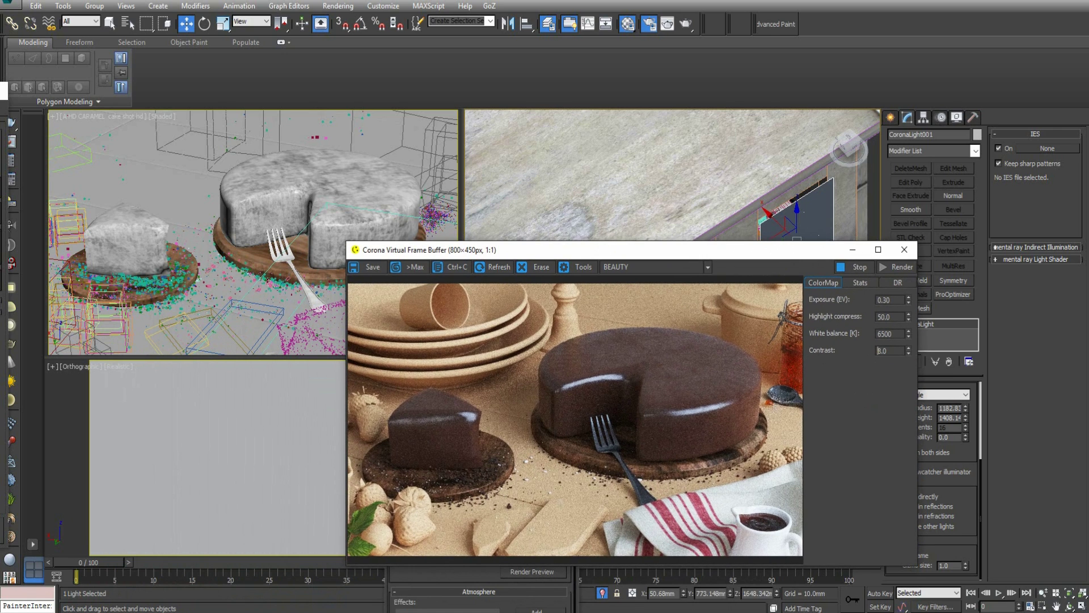
{"action": "key", "text": "F10"}
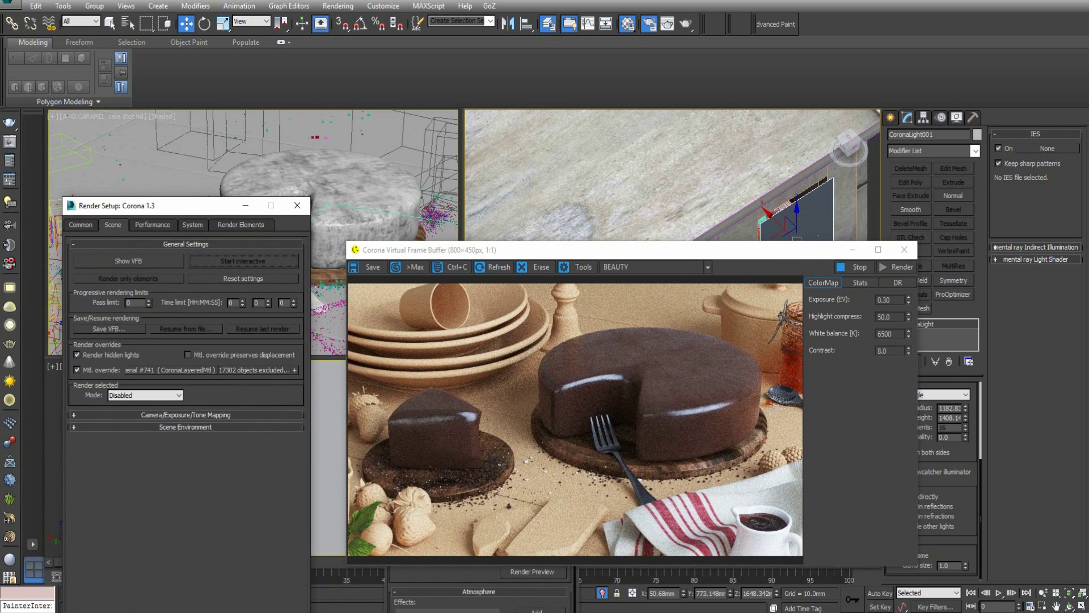
{"action": "left_click", "coordinate": [548, 24]}
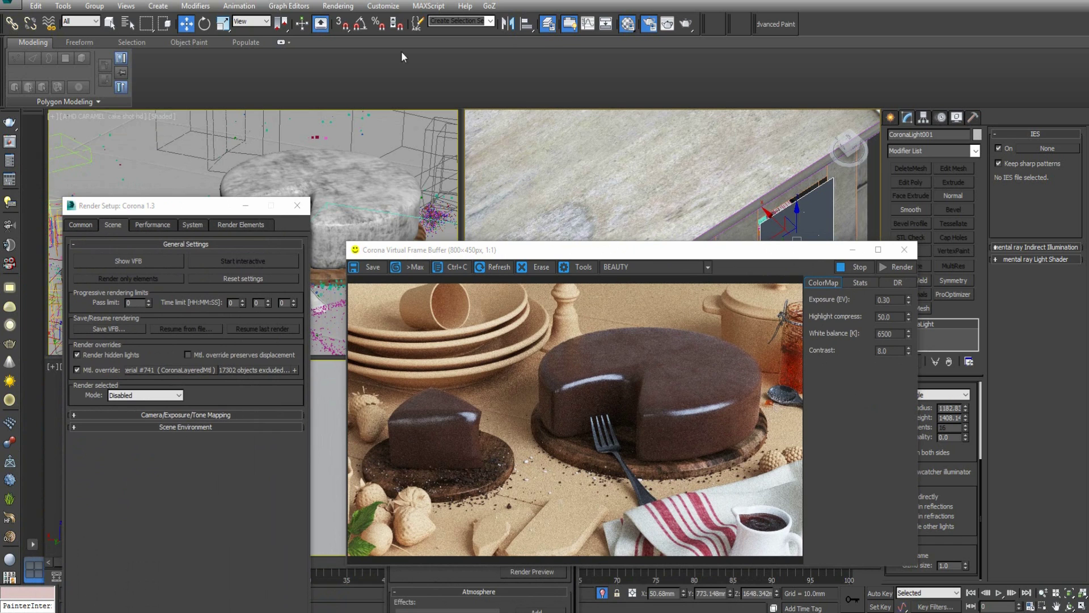
{"action": "left_click_drag", "start_coordinate": [301, 209], "coordinate": [139, 218]}
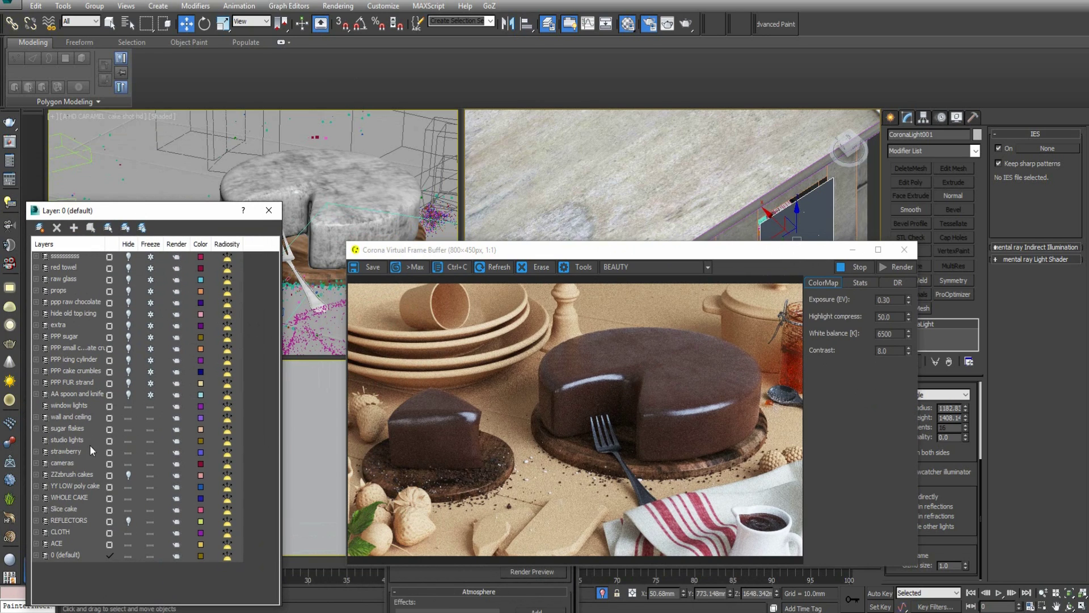
Step: Hide the YY LOW poly cake layer, re-render, and unhide the ZZbrush cakes layer
{"action": "left_click", "coordinate": [128, 486]}
{"action": "left_click_drag", "start_coordinate": [192, 217], "coordinate": [77, 337]}
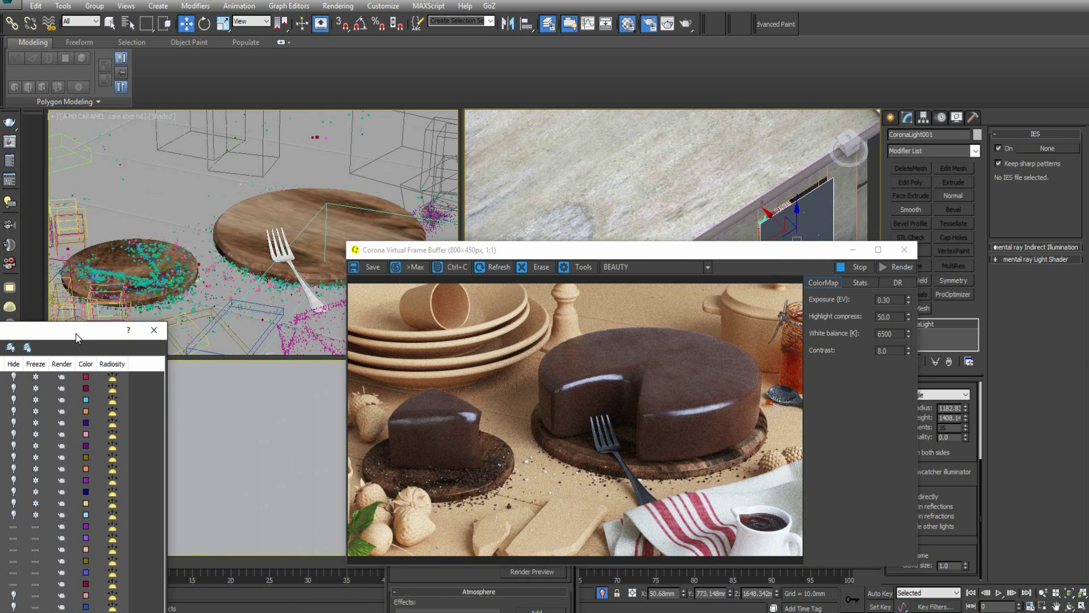
{"action": "key", "text": "shift+q"}
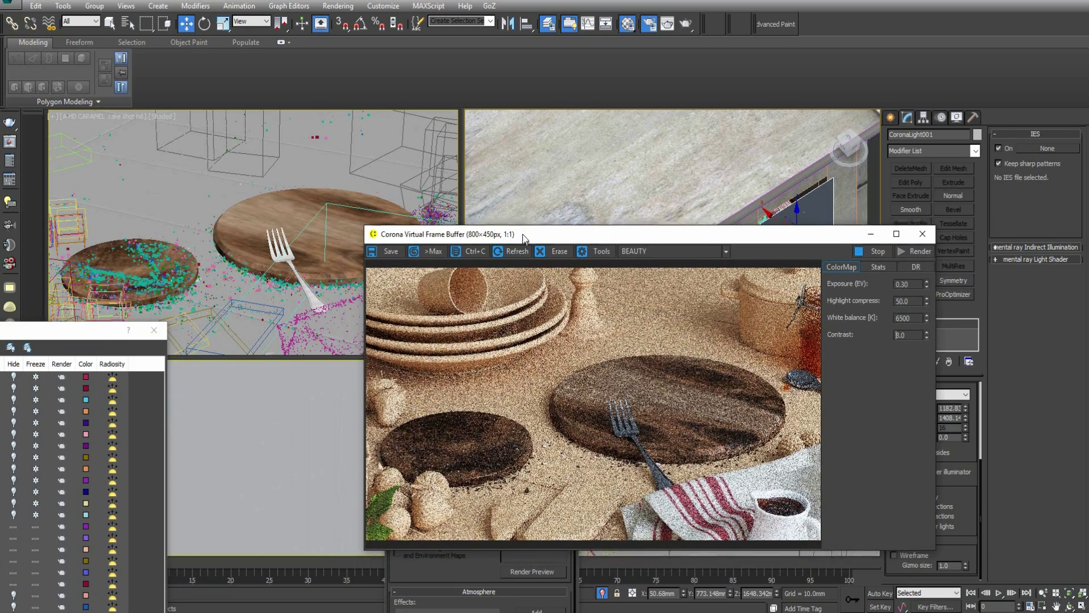
{"action": "left_click_drag", "start_coordinate": [79, 331], "coordinate": [232, 223]}
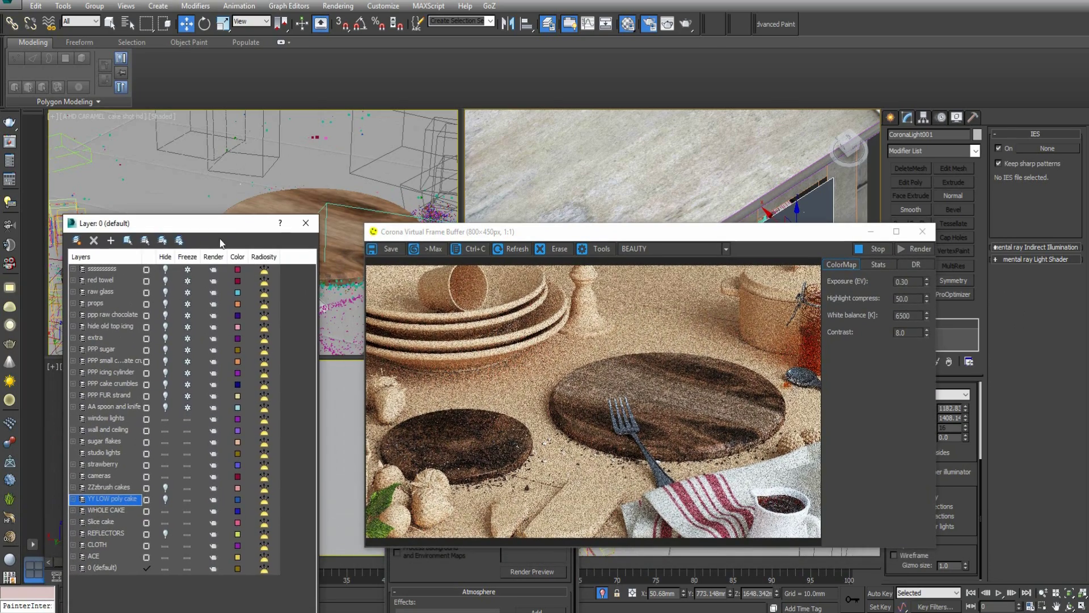
{"action": "left_click", "coordinate": [166, 487]}
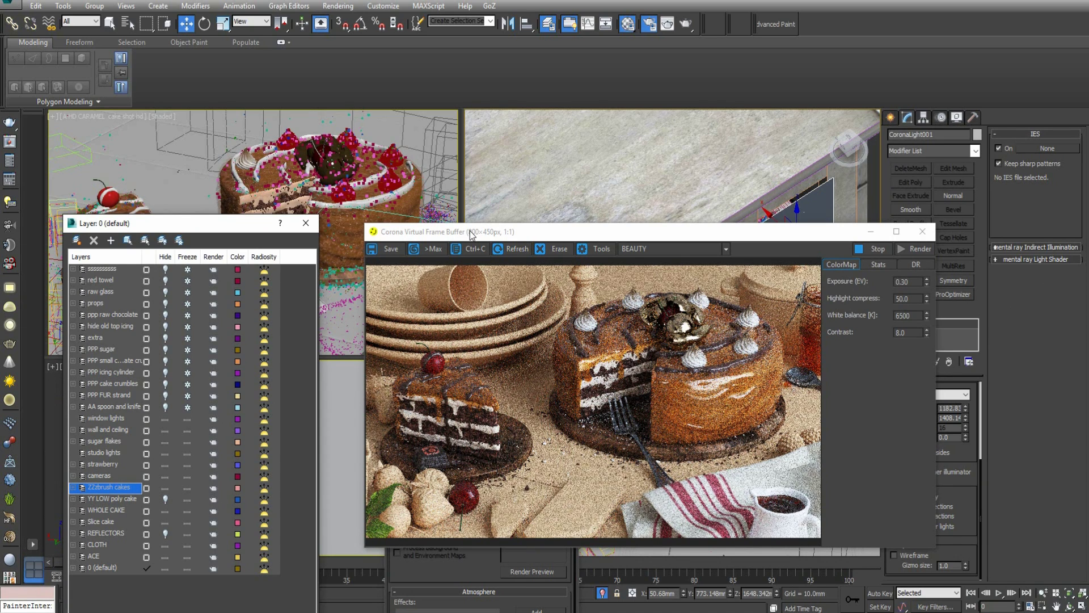
{"action": "left_click_drag", "start_coordinate": [471, 232], "coordinate": [429, 183]}
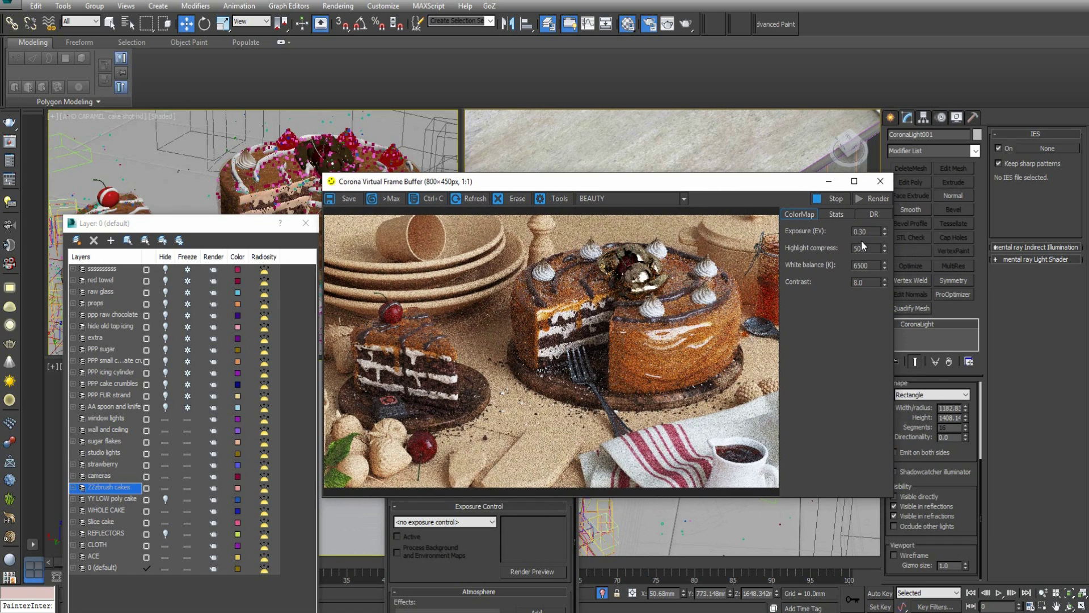
Step: Set ColorMap Exposure to 0.0 and Contrast to 1.0
{"action": "left_click_drag", "start_coordinate": [871, 231], "coordinate": [767, 250]}
{"action": "type", "text": "0"}
{"action": "key", "text": "Return"}
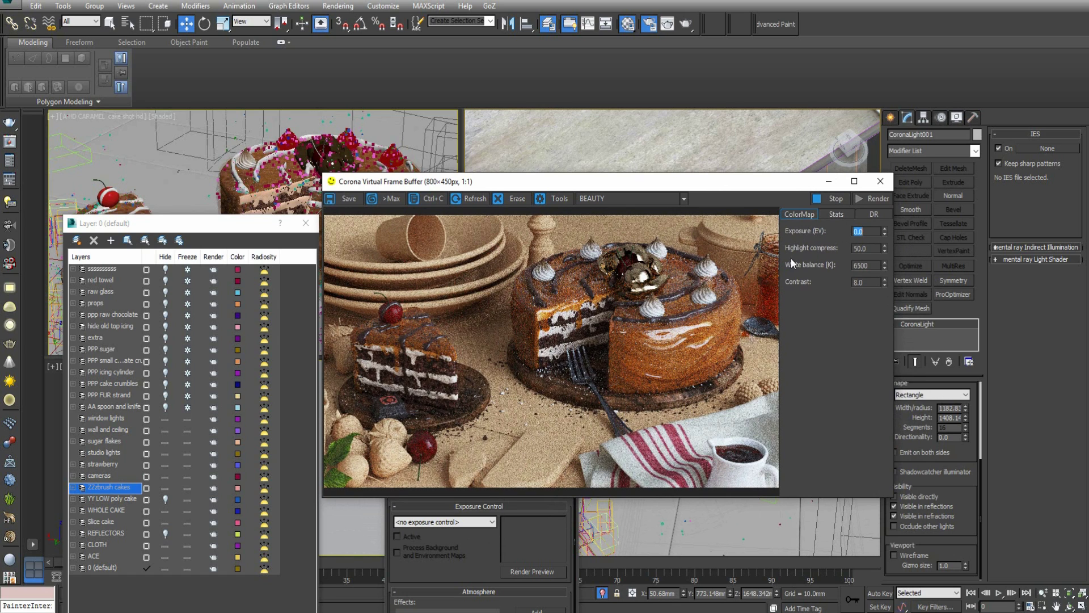
{"action": "left_click_drag", "start_coordinate": [871, 283], "coordinate": [858, 296]}
{"action": "type", "text": "1"}
{"action": "key", "text": "Return"}
Step: Try Highlight compress 1 and White balance 5000, then restore white balance to 6500
{"action": "left_click_drag", "start_coordinate": [870, 248], "coordinate": [755, 249]}
{"action": "type", "text": "1"}
{"action": "key", "text": "Return"}
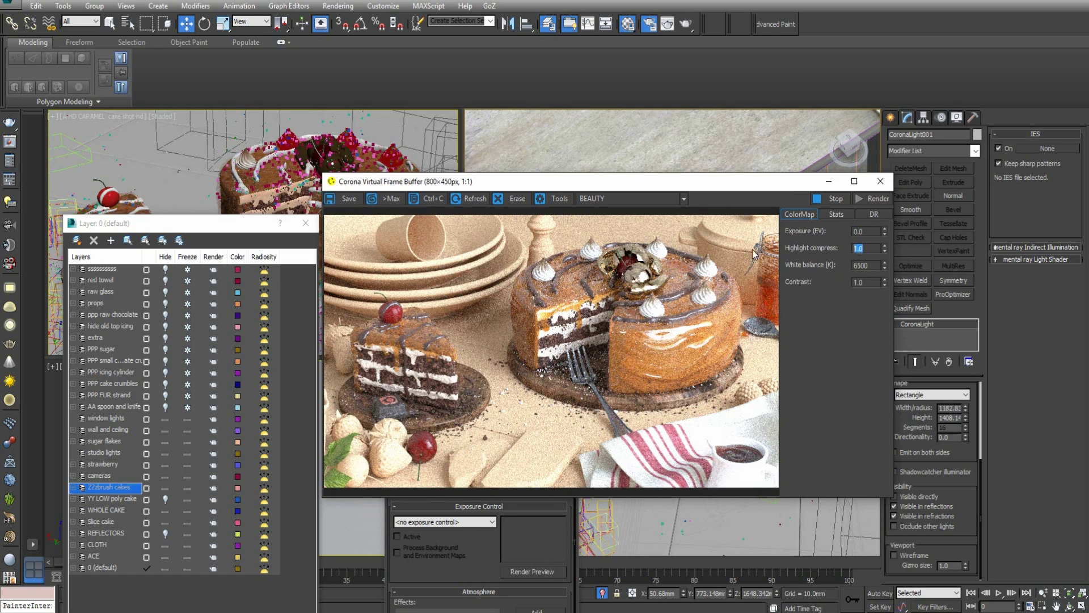
{"action": "double_click", "coordinate": [864, 265]}
{"action": "type", "text": "5000"}
{"action": "key", "text": "Return"}
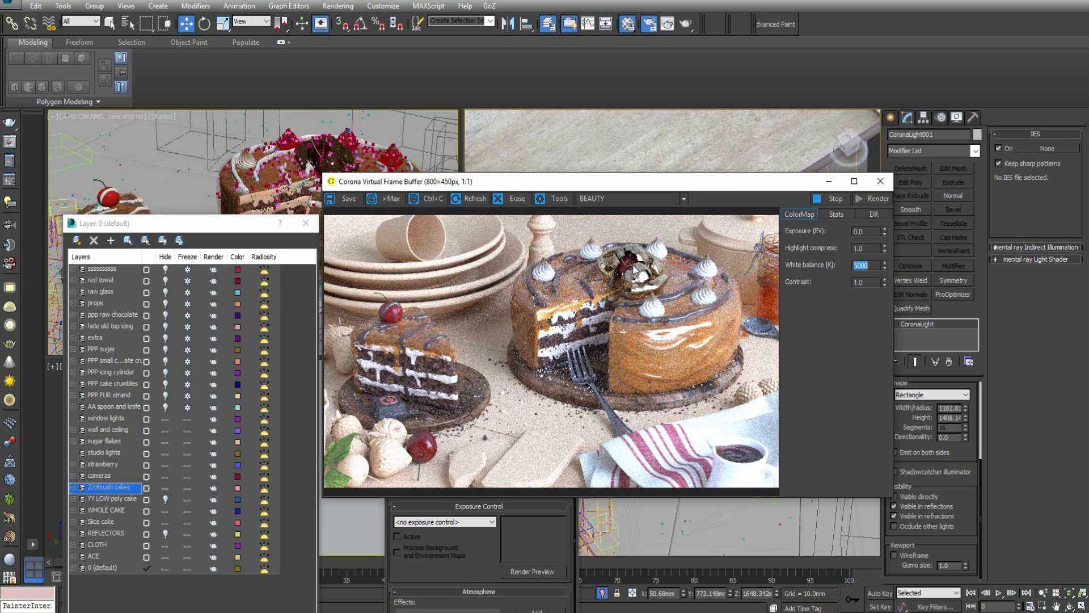
{"action": "type", "text": "6500"}
{"action": "key", "text": "Return"}
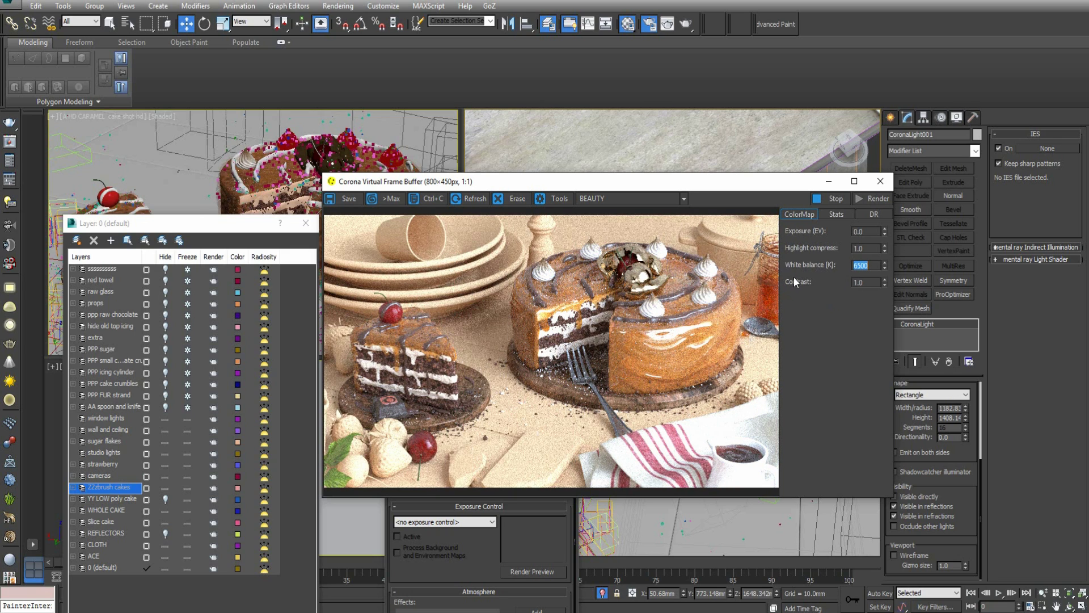
Step: Restore Highlight compress to 50 and move the frame buffer and layer list aside
{"action": "double_click", "coordinate": [865, 248]}
{"action": "type", "text": "50"}
{"action": "key", "text": "Return"}
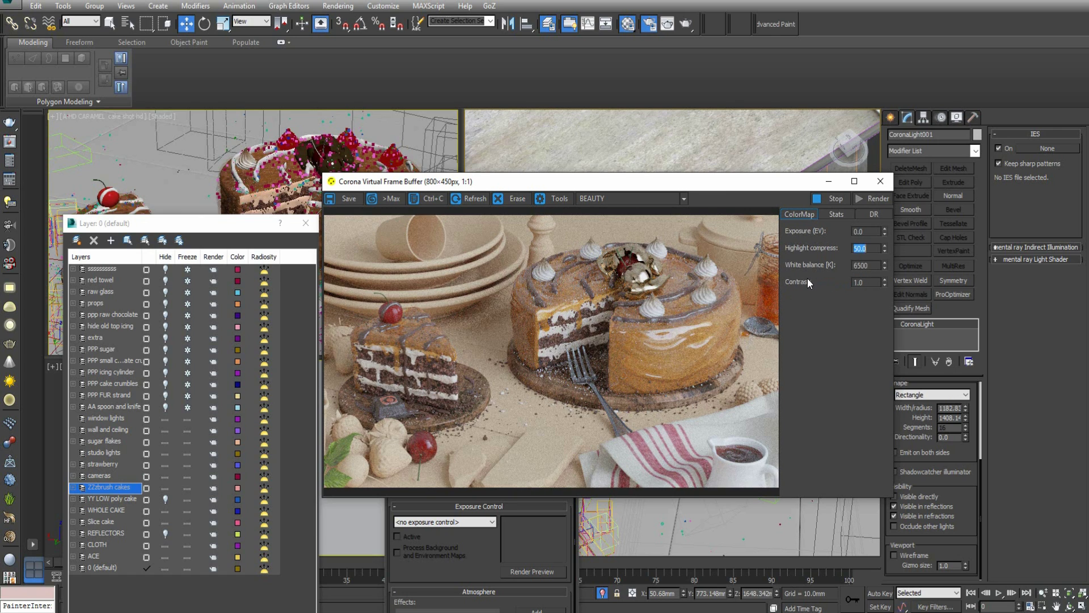
{"action": "key", "text": "shift+Tab"}
{"action": "left_click", "coordinate": [867, 282]}
{"action": "left_click_drag", "start_coordinate": [649, 186], "coordinate": [685, 179]}
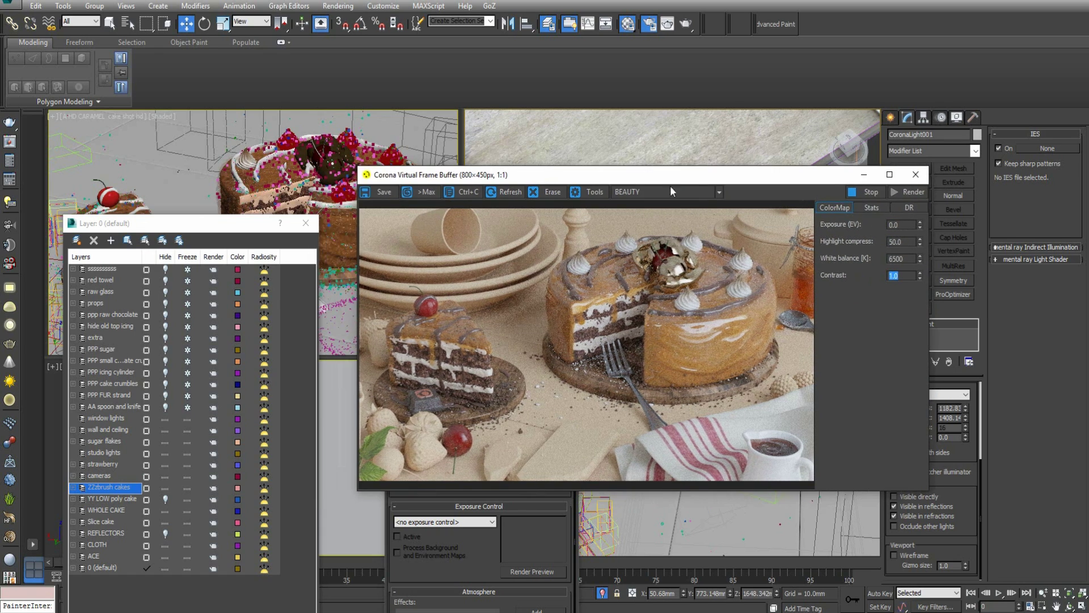
{"action": "left_click_drag", "start_coordinate": [542, 181], "coordinate": [517, 129]}
{"action": "left_click_drag", "start_coordinate": [203, 226], "coordinate": [0, 227]}
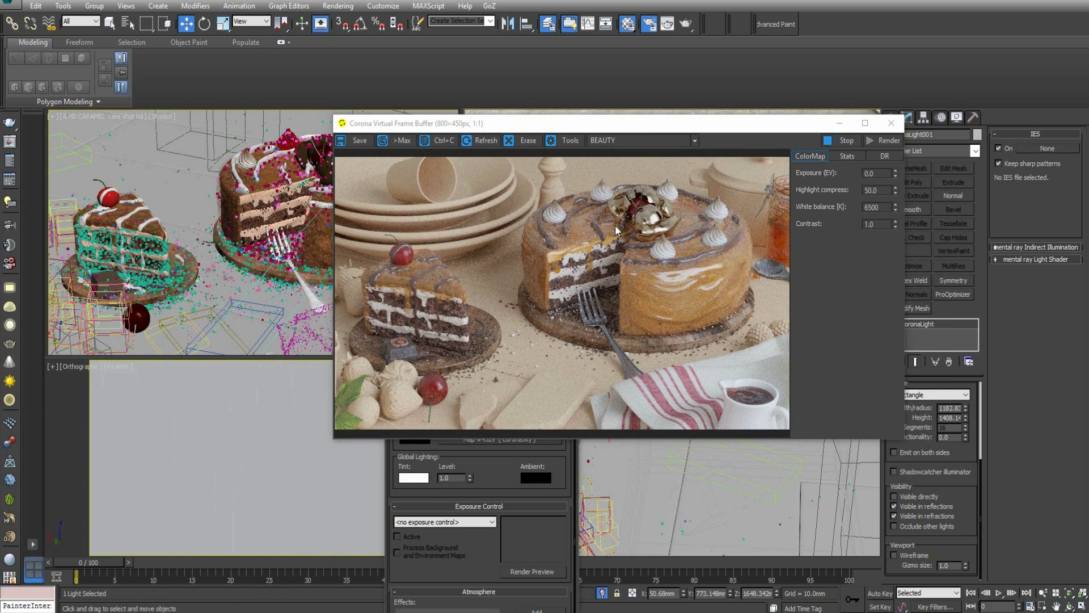
Step: Brighten Exposure to 0.5 and raise Contrast to 6.0
{"action": "left_click", "coordinate": [876, 173]}
{"action": "left_click_drag", "start_coordinate": [718, 127], "coordinate": [679, 136]}
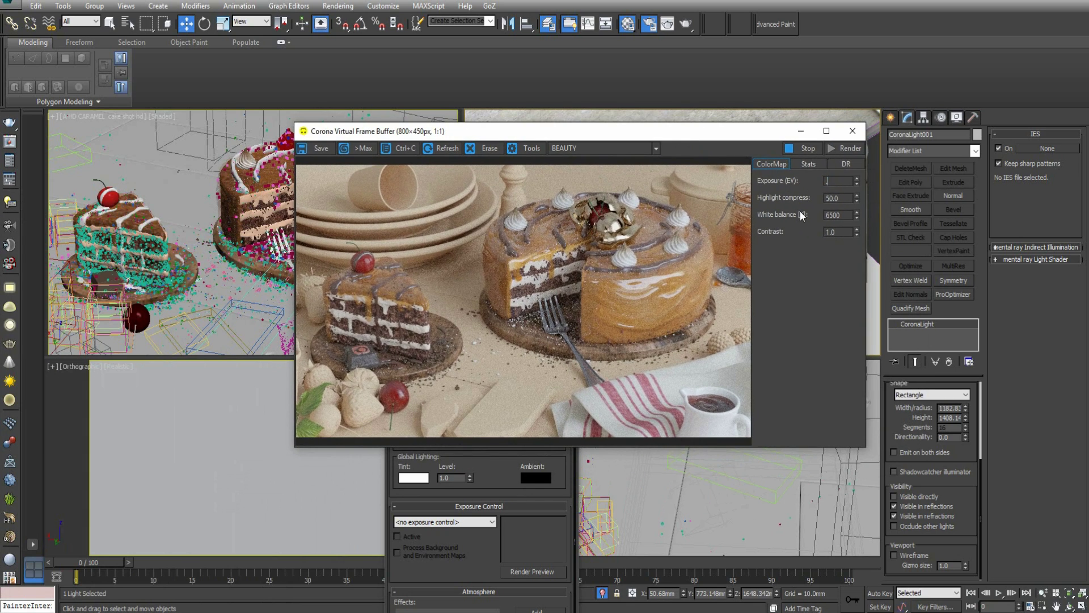
{"action": "type", "text": "0.5"}
{"action": "key", "text": "Return"}
{"action": "left_click", "coordinate": [836, 231]}
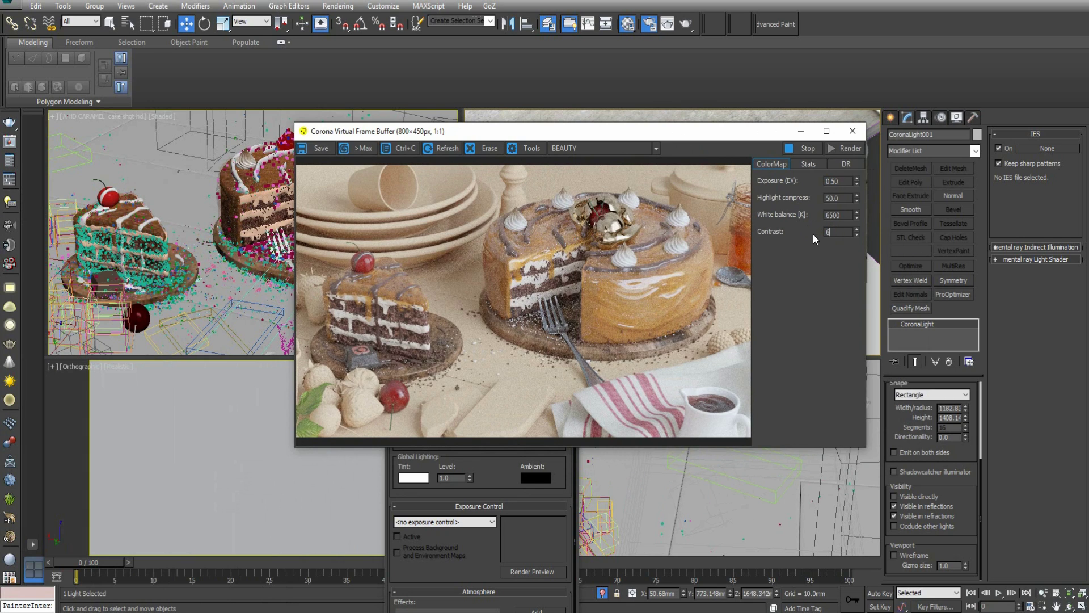
{"action": "type", "text": "6"}
{"action": "key", "text": "Return"}
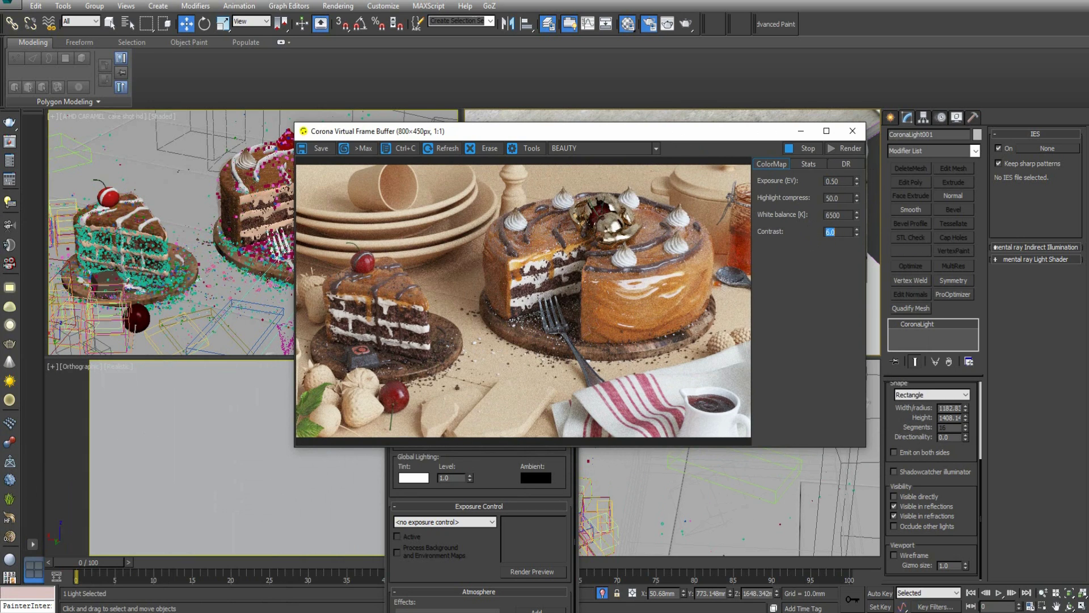
Step: Set Contrast to 8, then back to 1, and reset Exposure to 0.0
{"action": "left_click_drag", "start_coordinate": [511, 131], "coordinate": [381, 223]}
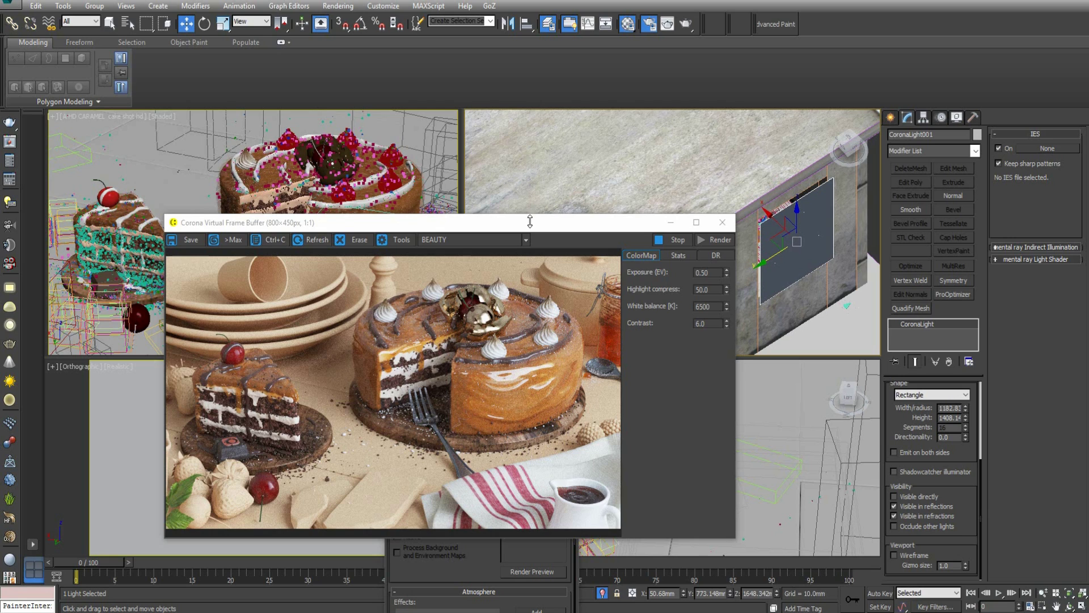
{"action": "left_click_drag", "start_coordinate": [518, 225], "coordinate": [503, 227]}
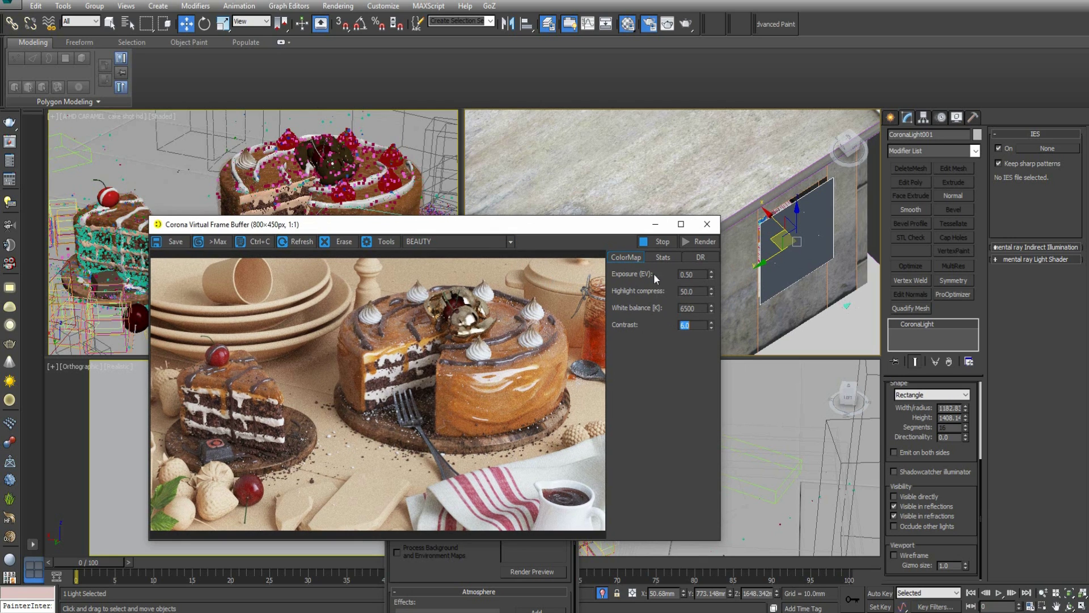
{"action": "left_click_drag", "start_coordinate": [584, 222], "coordinate": [607, 205]}
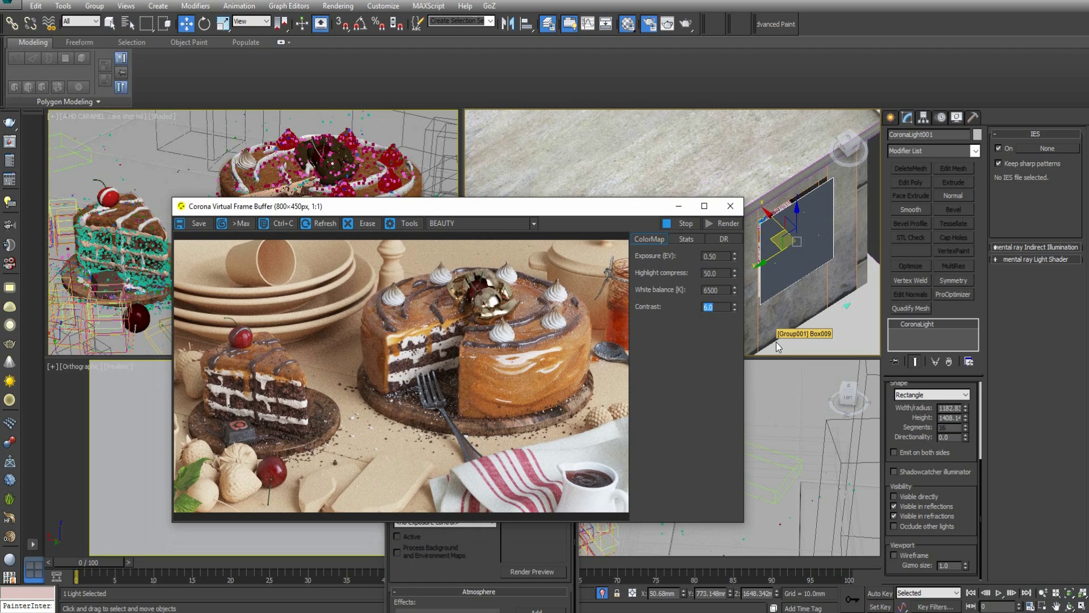
{"action": "left_click_drag", "start_coordinate": [583, 203], "coordinate": [555, 209]}
{"action": "type", "text": "8"}
{"action": "key", "text": "Return"}
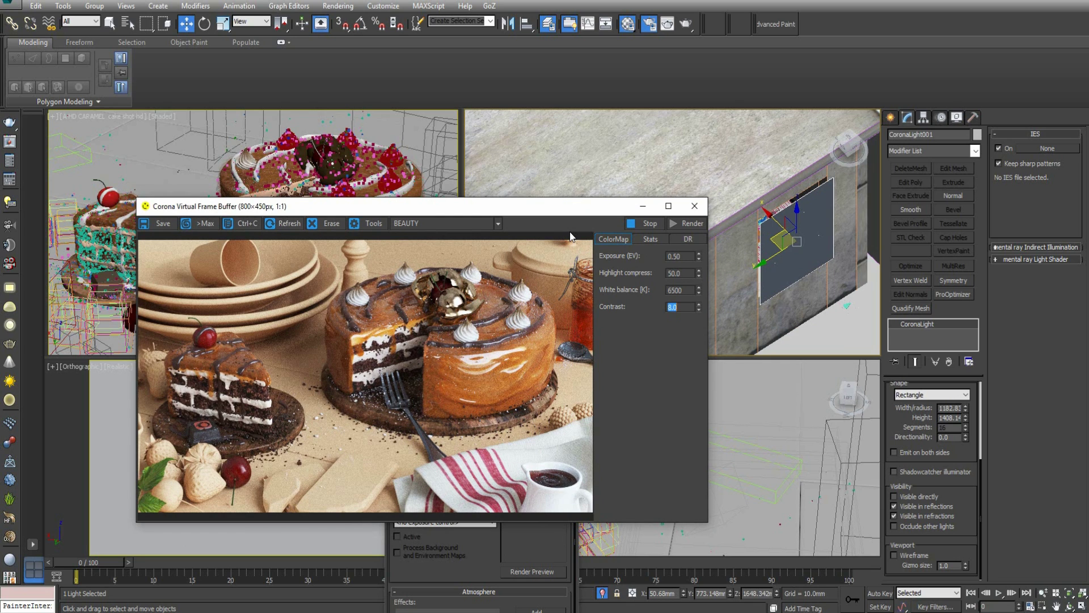
{"action": "type", "text": "1"}
{"action": "key", "text": "Return"}
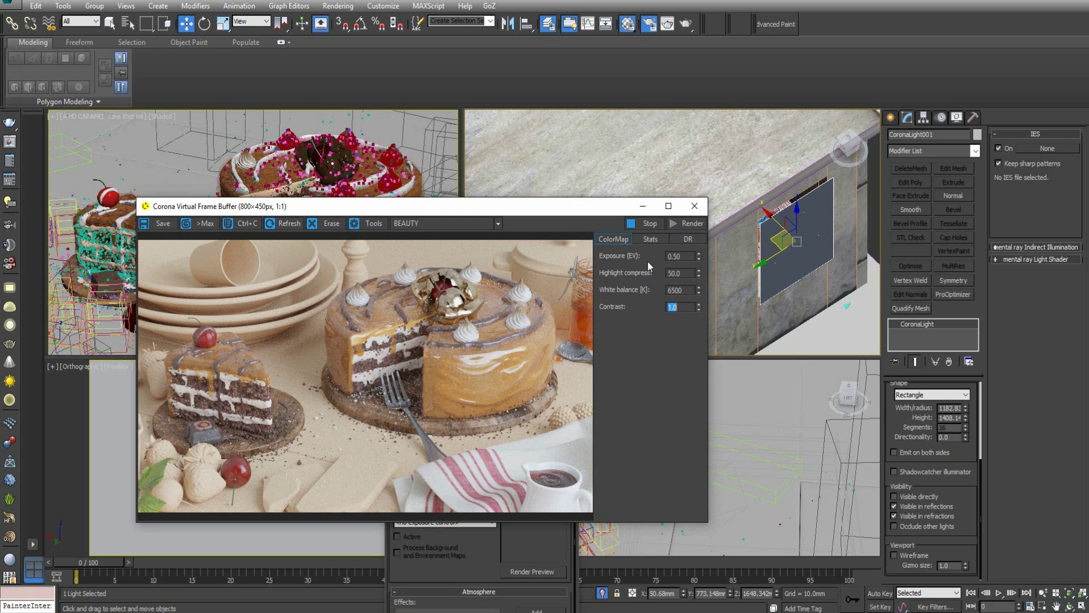
{"action": "double_click", "coordinate": [681, 255]}
{"action": "type", "text": "0"}
{"action": "key", "text": "Return"}
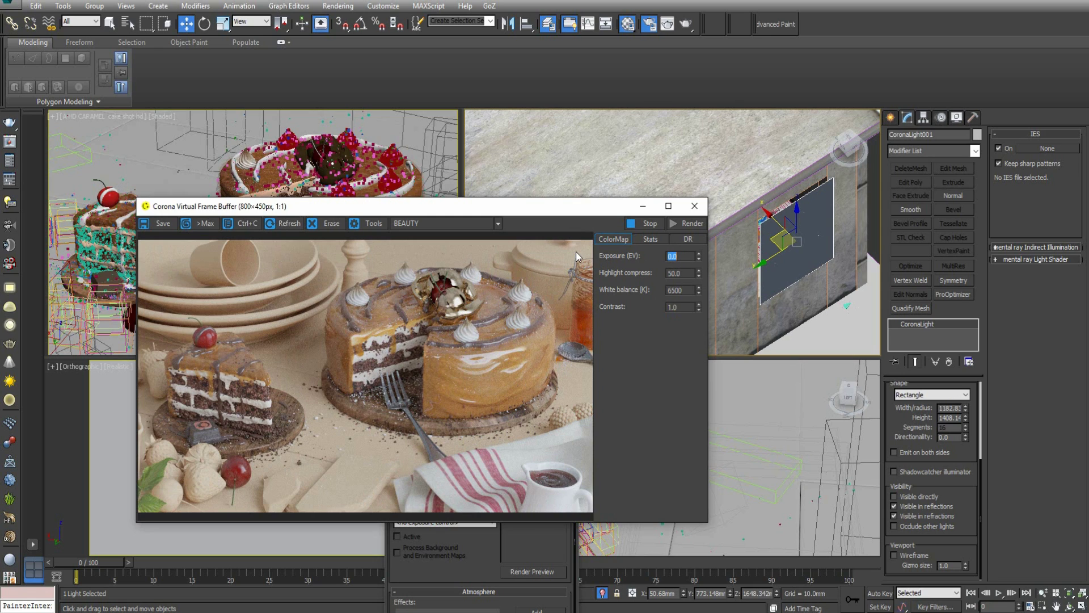
{"action": "left_click_drag", "start_coordinate": [438, 207], "coordinate": [474, 207]}
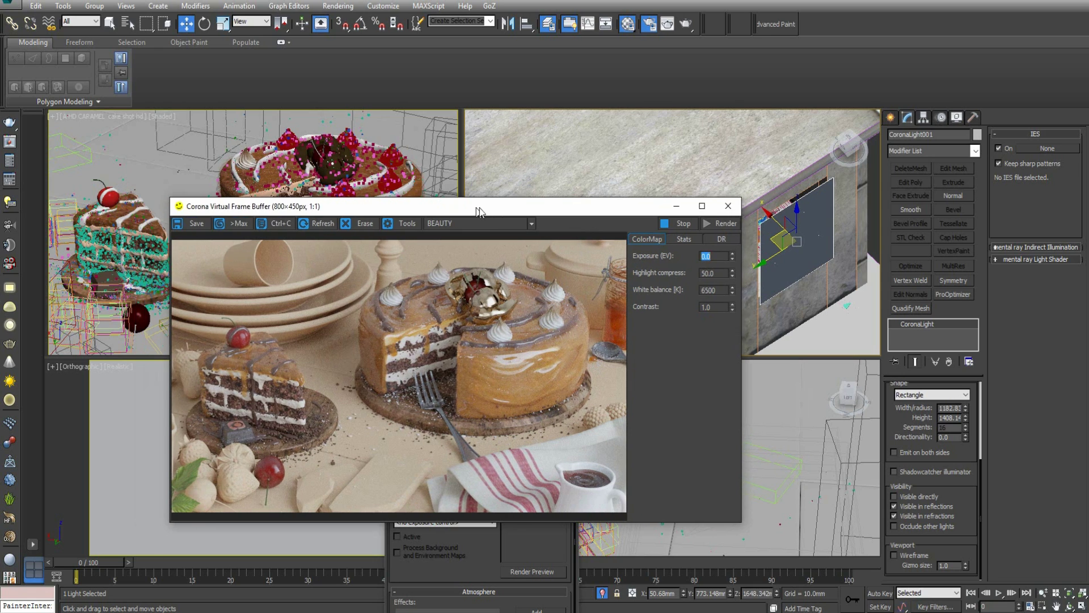
Step: Open the image Save dialog and its options, then cancel without saving
{"action": "left_click", "coordinate": [198, 225]}
{"action": "left_click", "coordinate": [366, 245]}
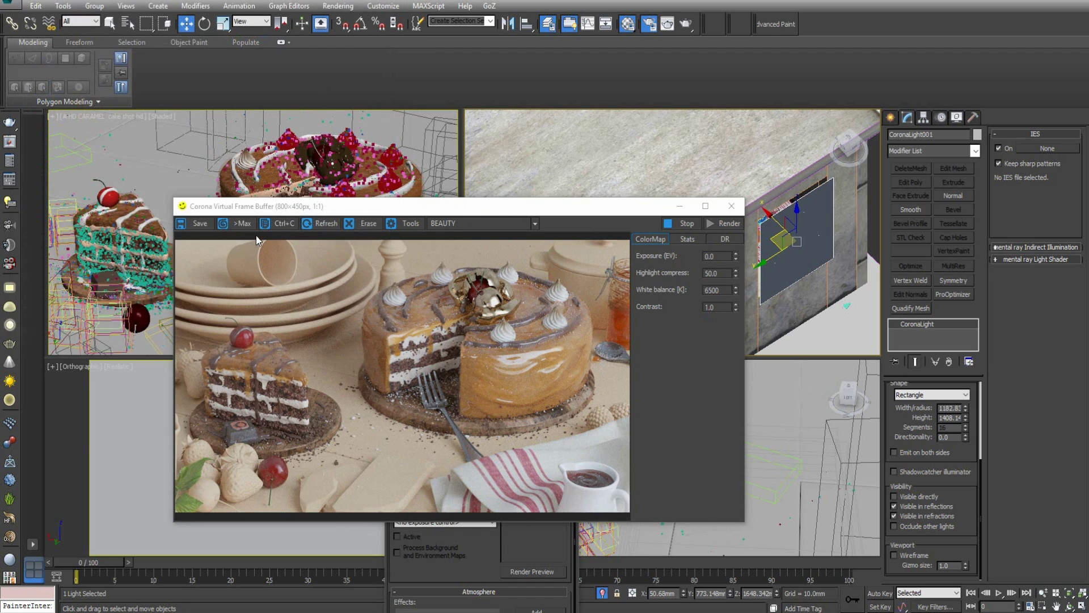
{"action": "left_click", "coordinate": [199, 223]}
{"action": "left_click", "coordinate": [308, 295]}
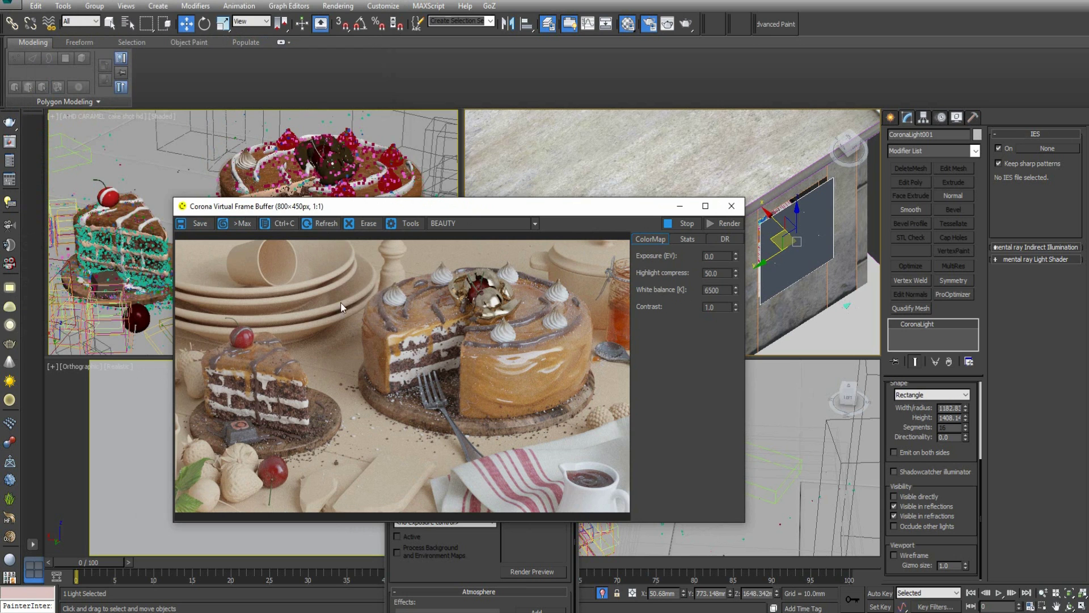
{"action": "left_click_drag", "start_coordinate": [526, 214], "coordinate": [656, 162]}
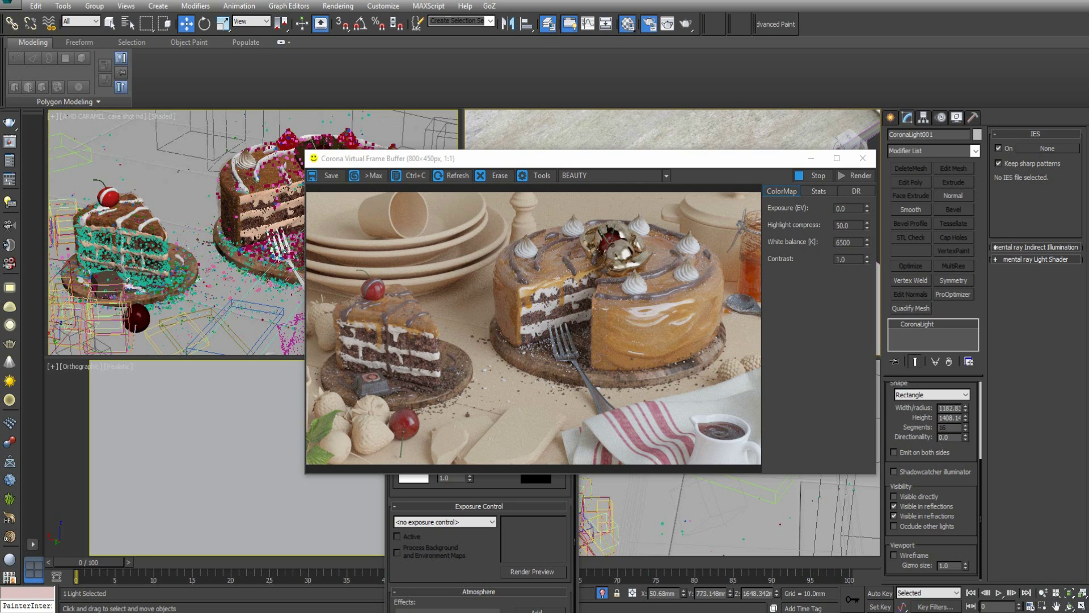
Step: Uncheck Mtl. override on Render Setup's Scene tab and close the dialog
{"action": "left_click_drag", "start_coordinate": [540, 165], "coordinate": [713, 172]}
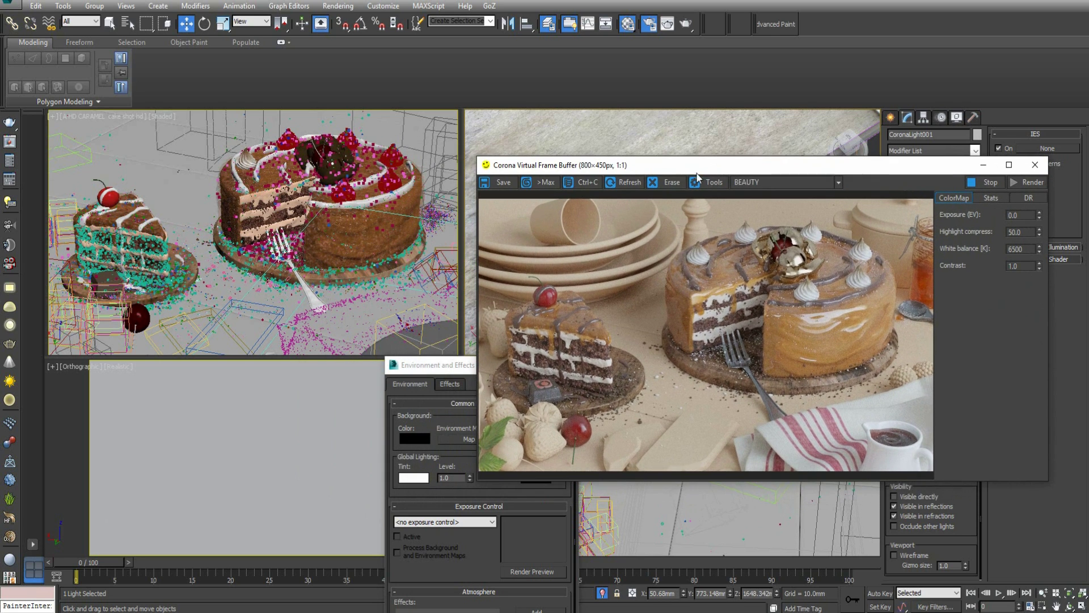
{"action": "key", "text": "F10"}
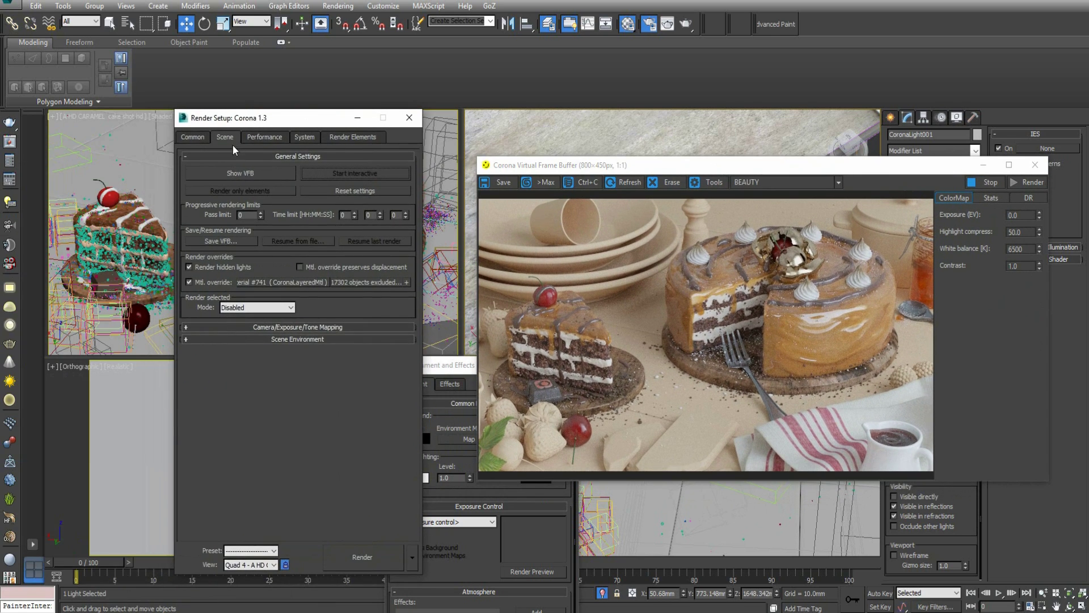
{"action": "left_click_drag", "start_coordinate": [275, 117], "coordinate": [0, 196]}
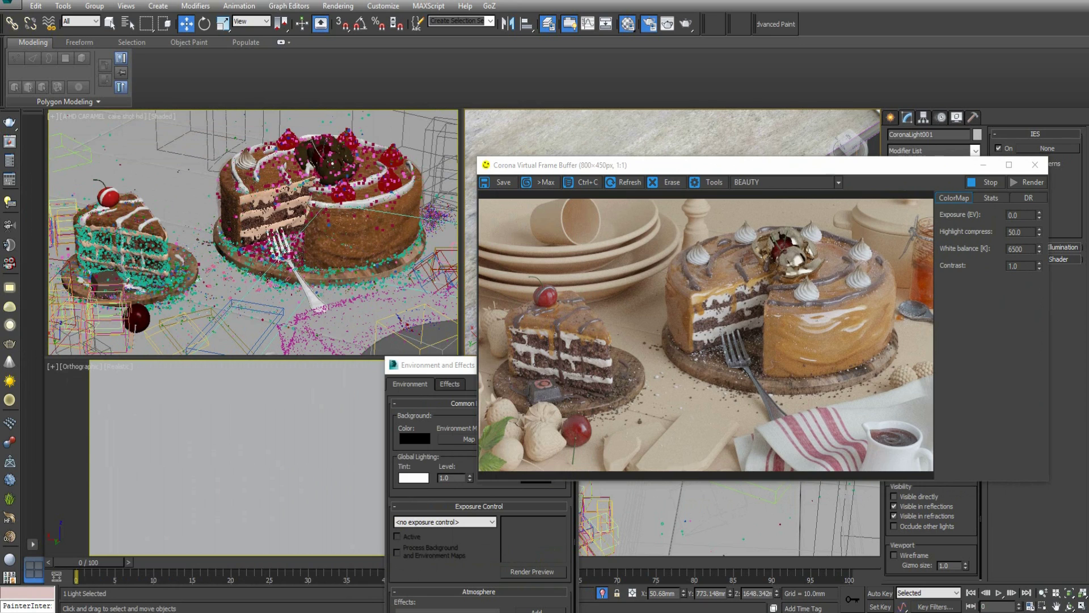
{"action": "left_click_drag", "start_coordinate": [0, 110], "coordinate": [225, 109]}
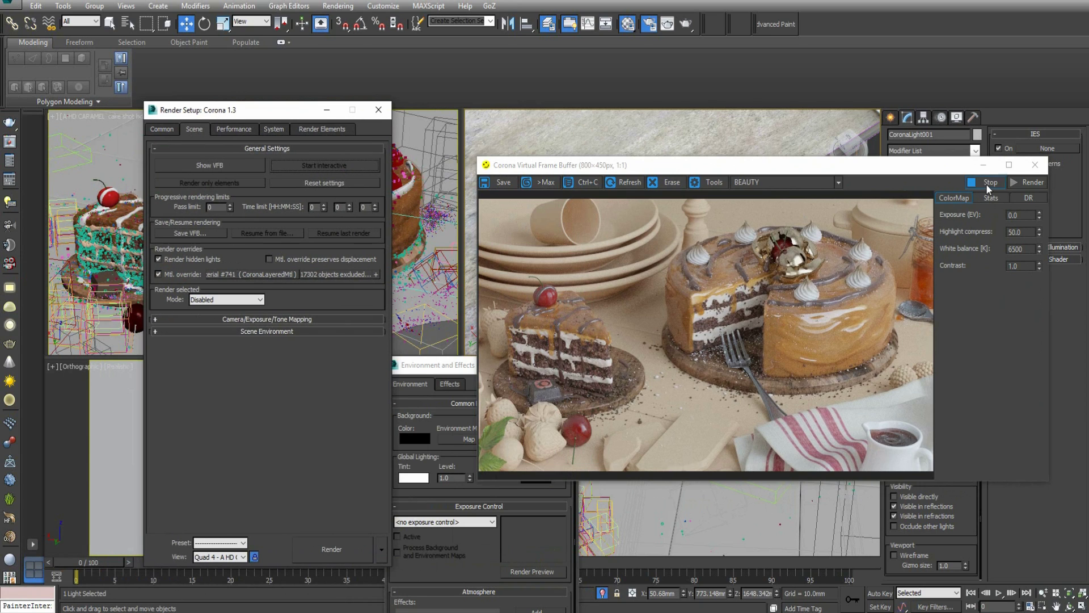
{"action": "left_click", "coordinate": [157, 274]}
{"action": "left_click_drag", "start_coordinate": [269, 110], "coordinate": [169, 118]}
{"action": "key", "text": "F10"}
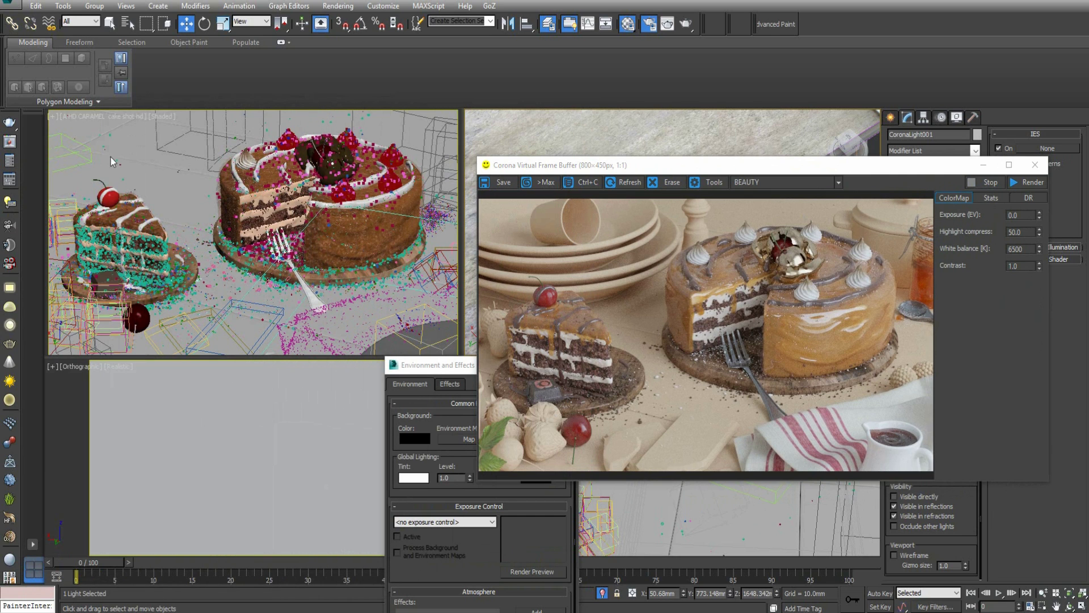
{"action": "left_click_drag", "start_coordinate": [818, 174], "coordinate": [443, 179]}
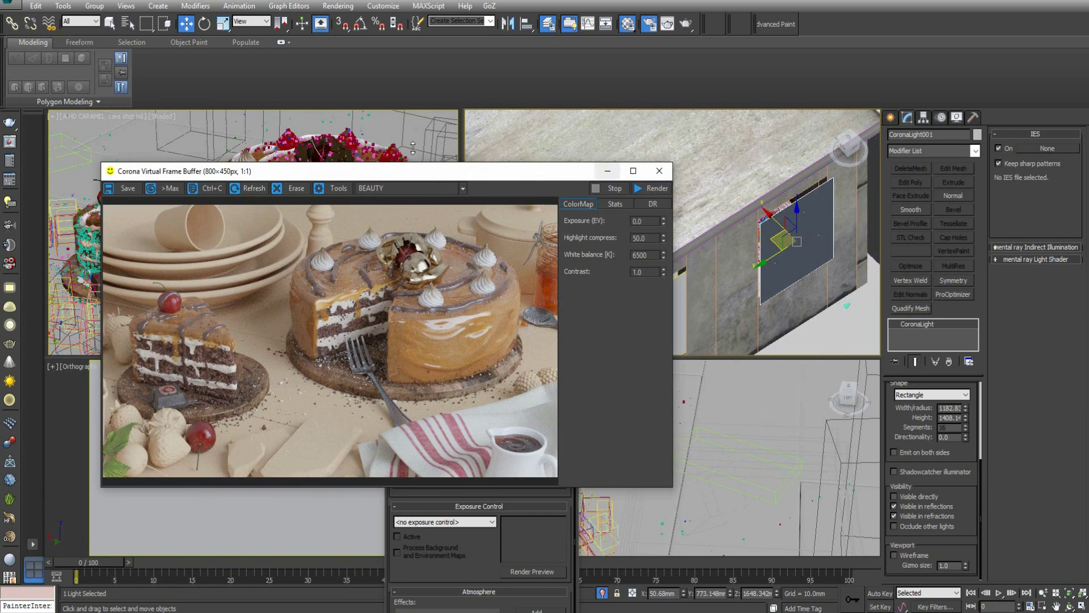
Step: Start a new Corona render from the frame buffer and let the passes progress
{"action": "left_click", "coordinate": [652, 189]}
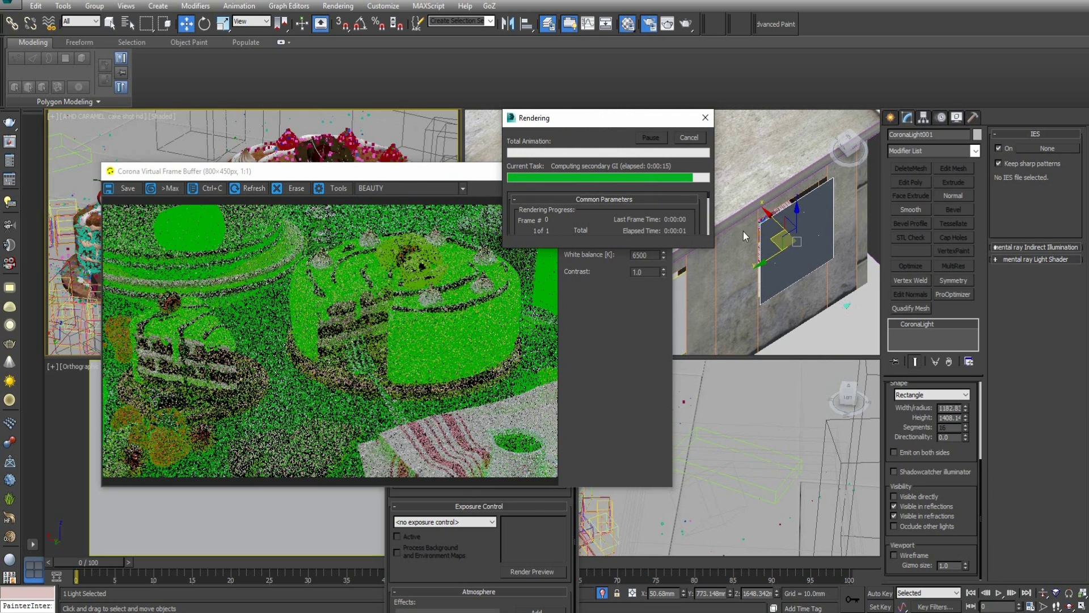
{"action": "left_click_drag", "start_coordinate": [417, 175], "coordinate": [421, 217]}
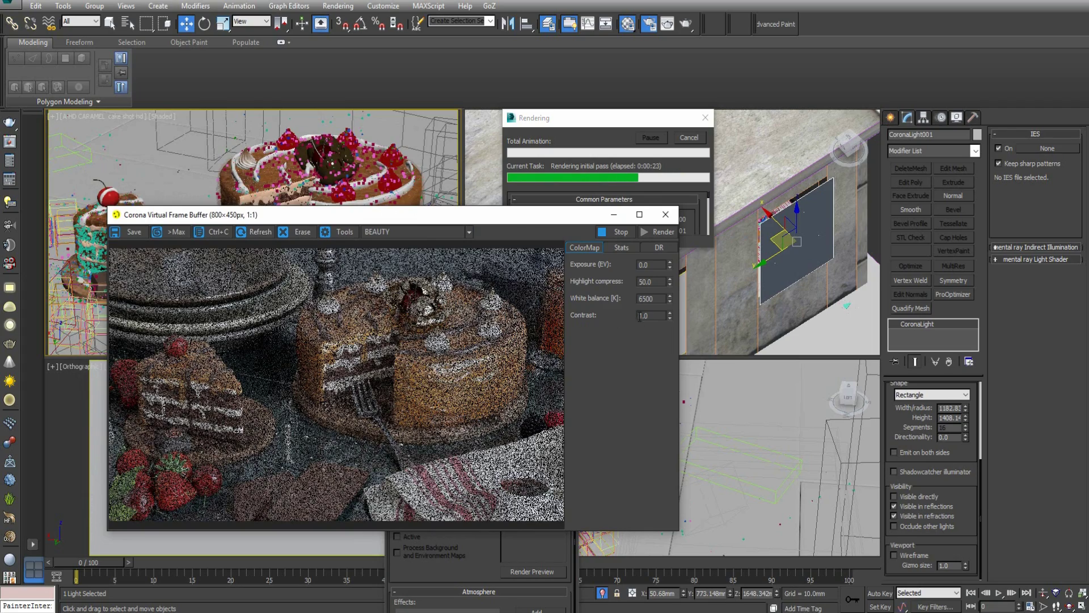
{"action": "left_click_drag", "start_coordinate": [440, 215], "coordinate": [500, 197]}
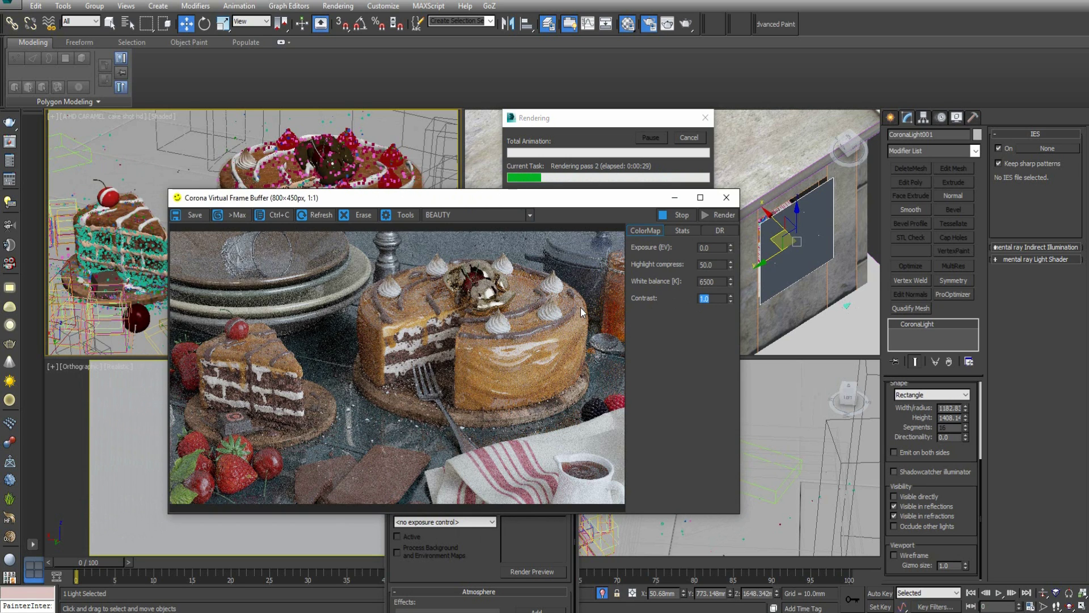
Step: Set ColorMap Contrast to 8.0 and Exposure to 0.35 EV during the render
{"action": "type", "text": "8"}
{"action": "key", "text": "Return"}
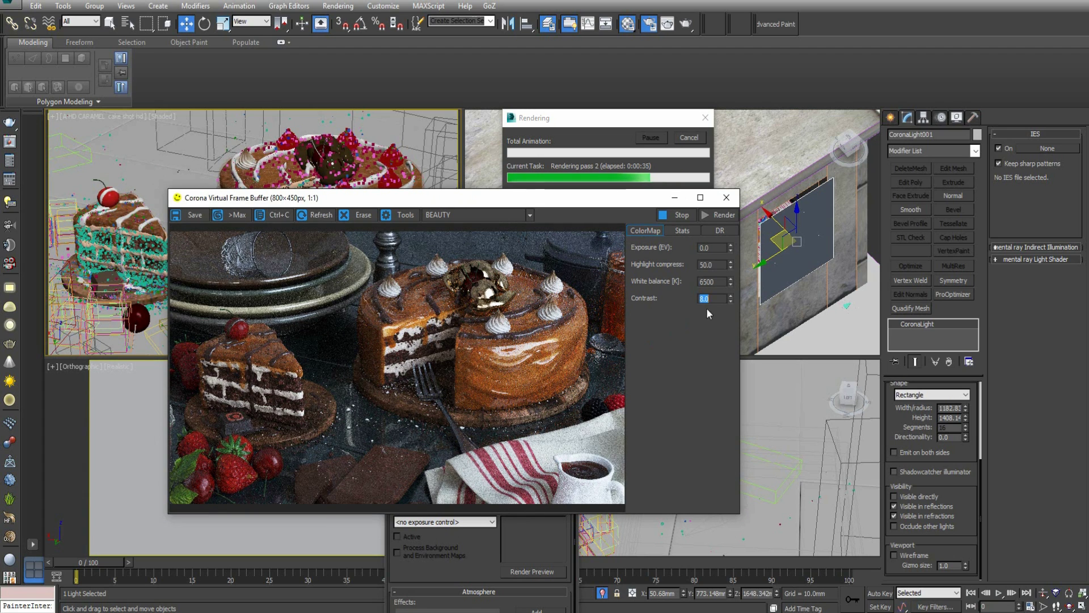
{"action": "left_click", "coordinate": [710, 248]}
{"action": "type", "text": "0.35"}
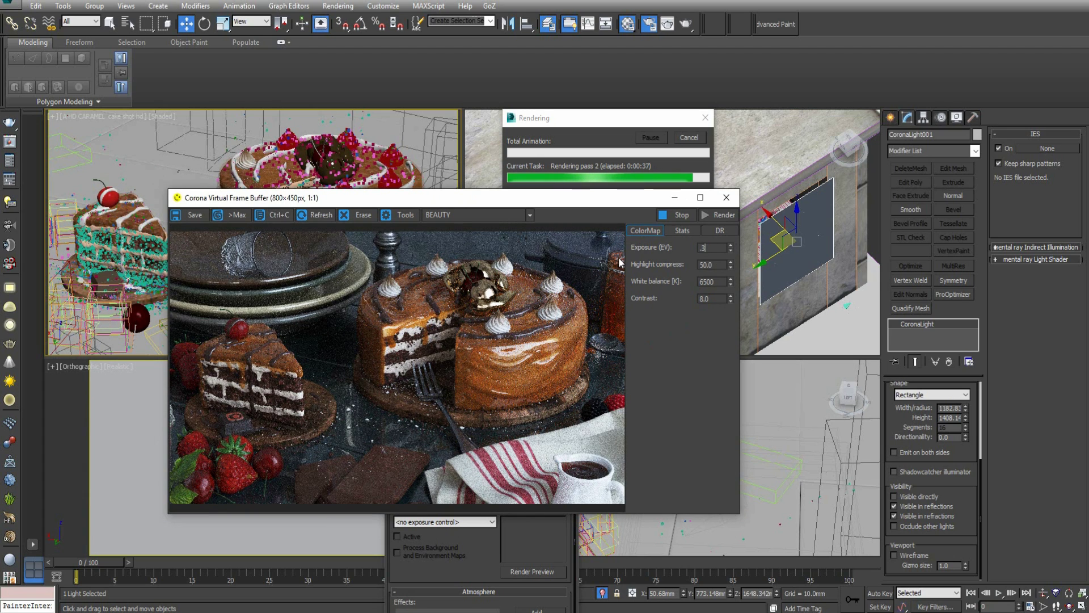
{"action": "key", "text": "Return"}
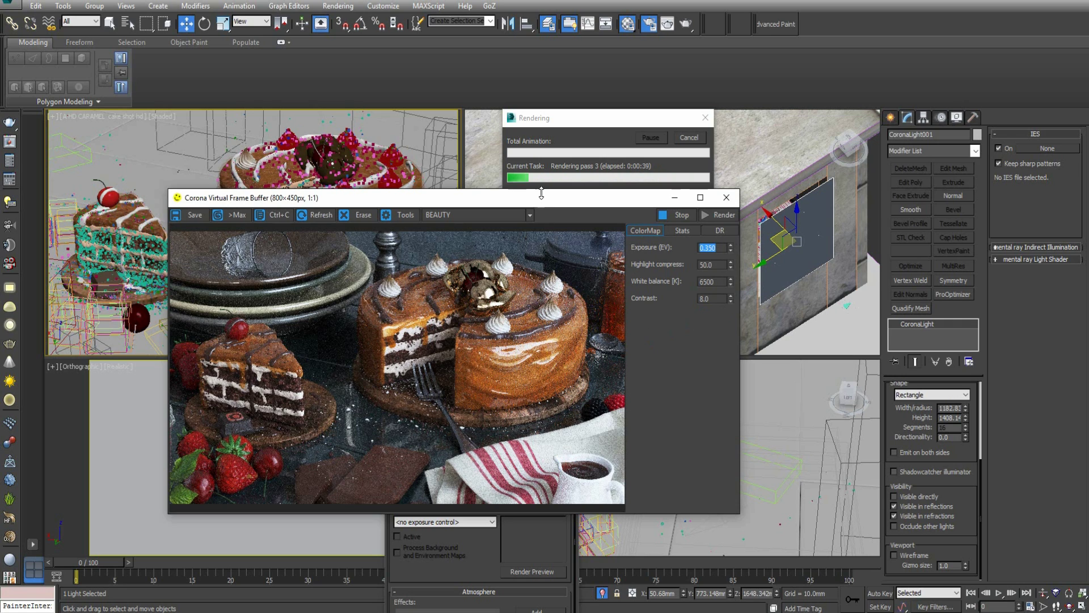
{"action": "left_click_drag", "start_coordinate": [542, 194], "coordinate": [560, 196]}
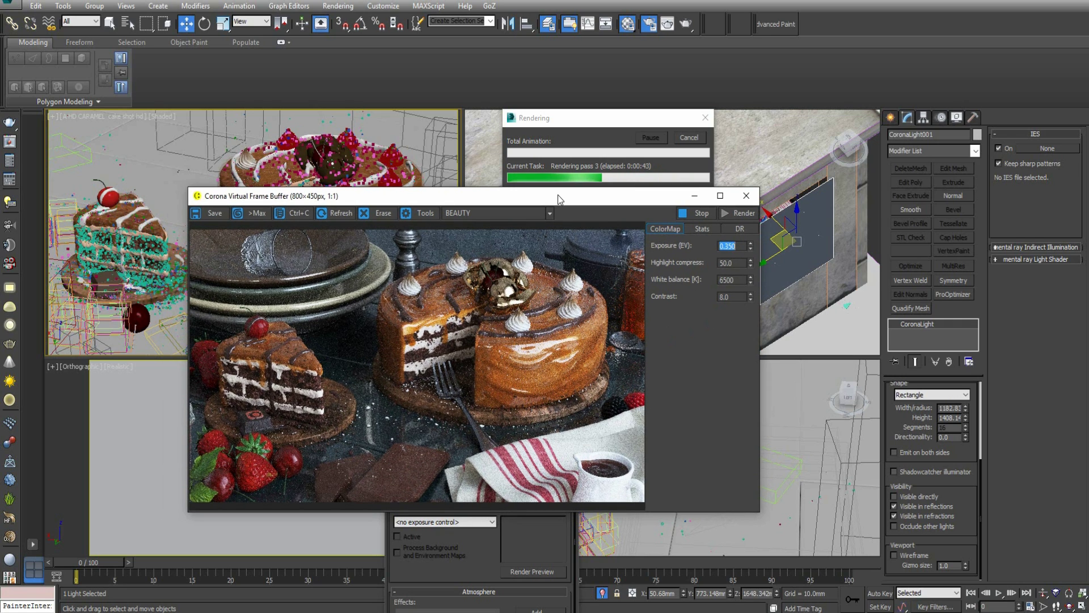
{"action": "left_click_drag", "start_coordinate": [557, 195], "coordinate": [431, 247]}
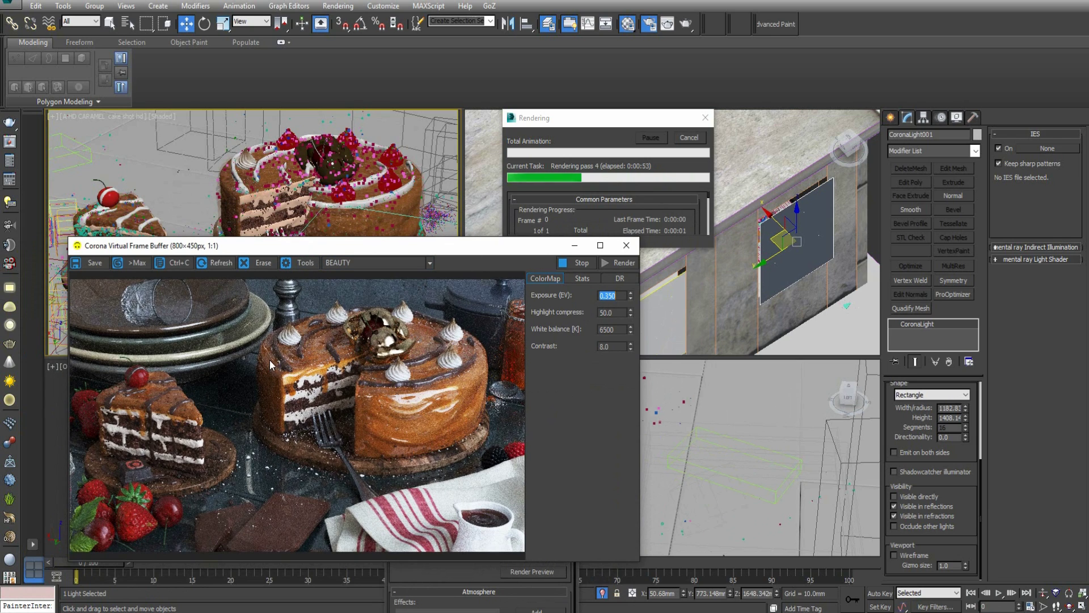
{"action": "mouse_move", "coordinate": [341, 245]}
{"action": "left_mouse_down"}
{"action": "mouse_move", "coordinate": [336, 214]}
{"action": "mouse_move", "coordinate": [361, 247]}
{"action": "mouse_move", "coordinate": [340, 256]}
{"action": "left_mouse_up"}
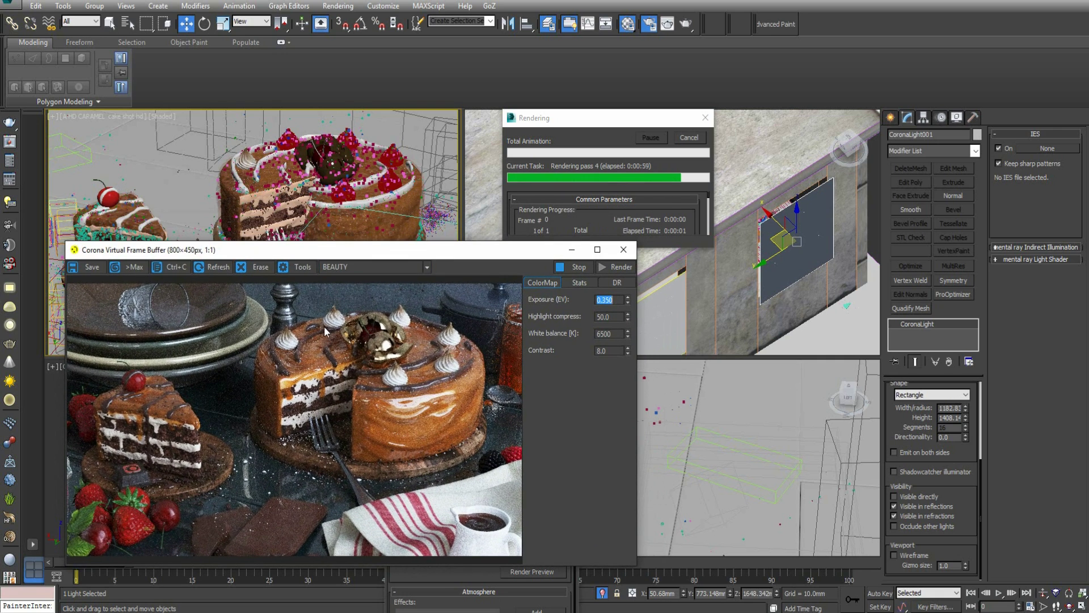